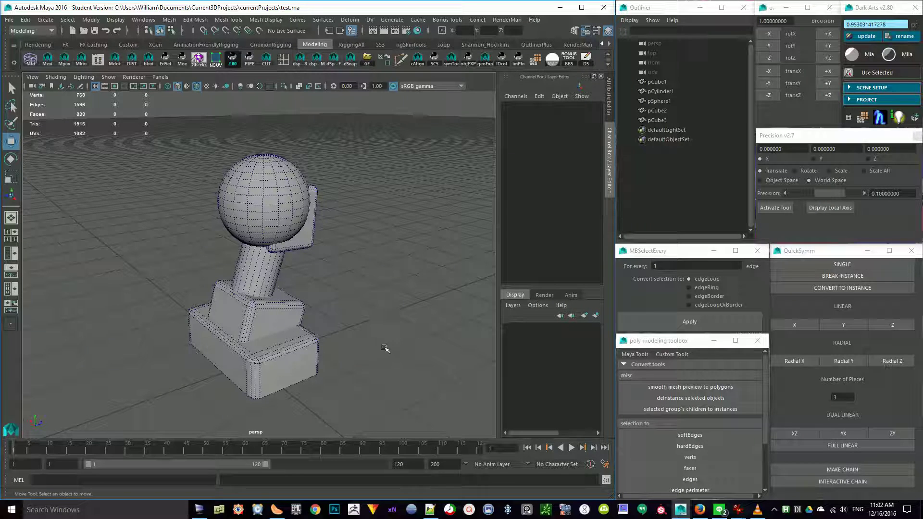
Orbit the view and marquee-select pCube1, pCylinder1, pSphere1, pCube2 and pCube3.
{"action": "left_click_drag", "start_coordinate": [409, 354], "coordinate": [307, 347], "text": "alt"}
{"action": "left_click_drag", "start_coordinate": [363, 388], "coordinate": [99, 132]}
{"action": "left_click_drag", "start_coordinate": [375, 264], "coordinate": [378, 260], "text": "alt"}
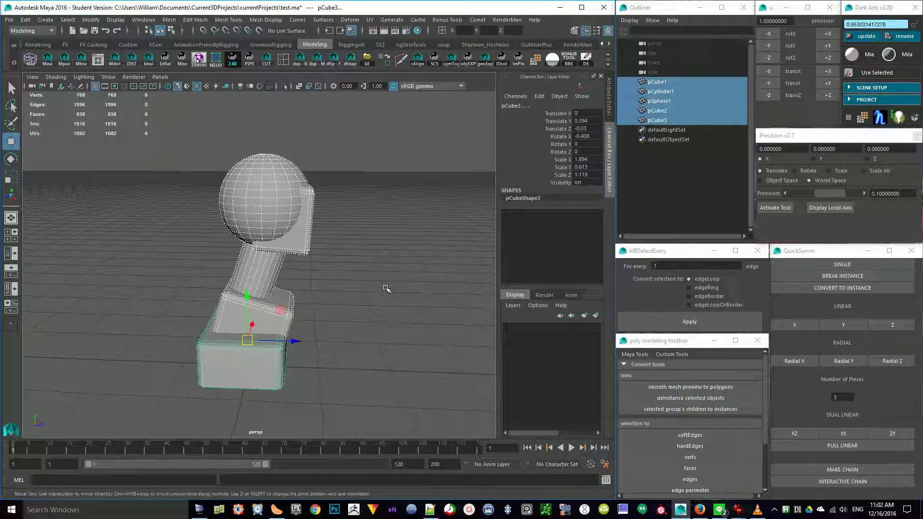
{"action": "left_click_drag", "start_coordinate": [337, 317], "coordinate": [339, 293], "text": "alt"}
{"action": "left_click", "coordinate": [324, 281]}
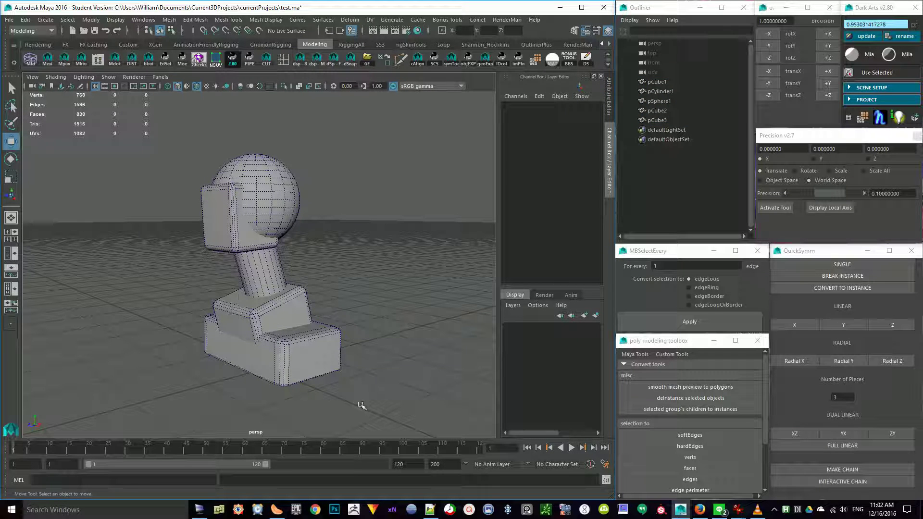
{"action": "left_click_drag", "start_coordinate": [362, 405], "coordinate": [108, 103]}
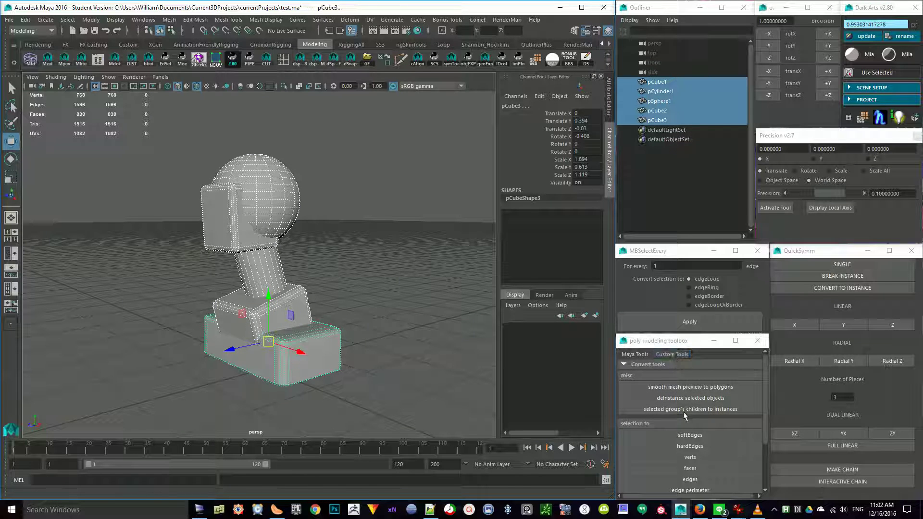
Add the 'lights camera action' studio stage from Custom Tools and hide the VP_STAGE layer.
{"action": "left_click", "coordinate": [682, 354]}
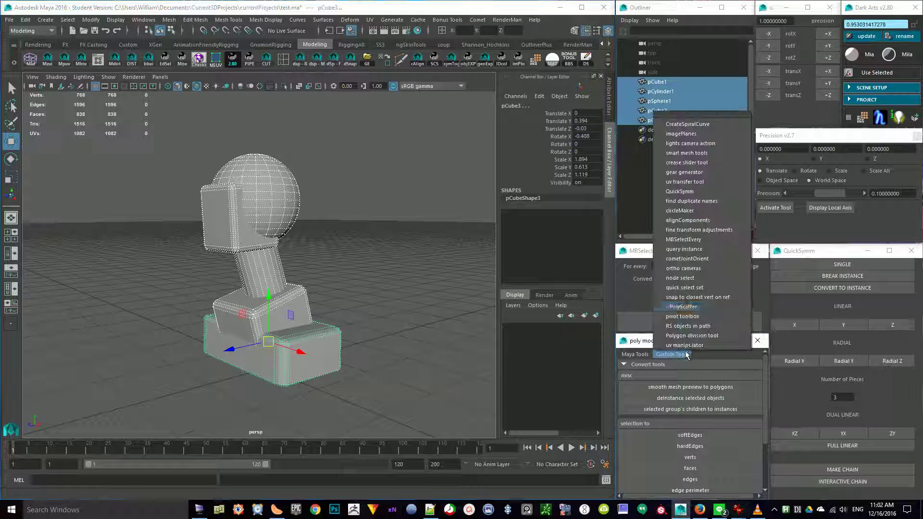
{"action": "left_click", "coordinate": [695, 143]}
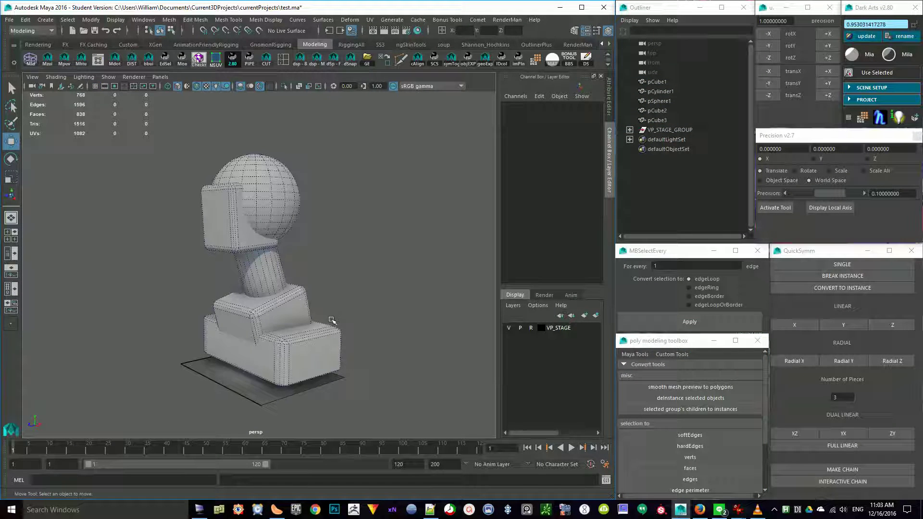
{"action": "left_click", "coordinate": [509, 328]}
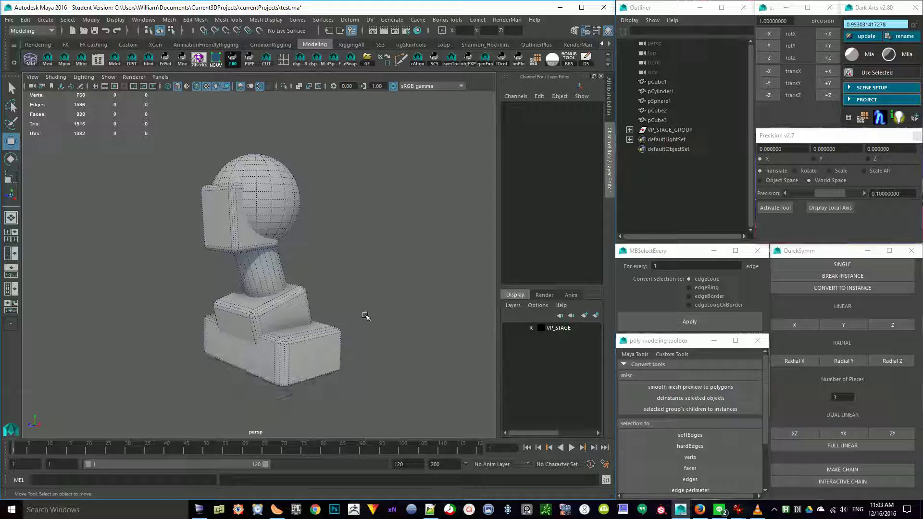
Show the ground grid and preview the figure smoothed with key 3.
{"action": "left_click_drag", "start_coordinate": [370, 309], "coordinate": [351, 284]}
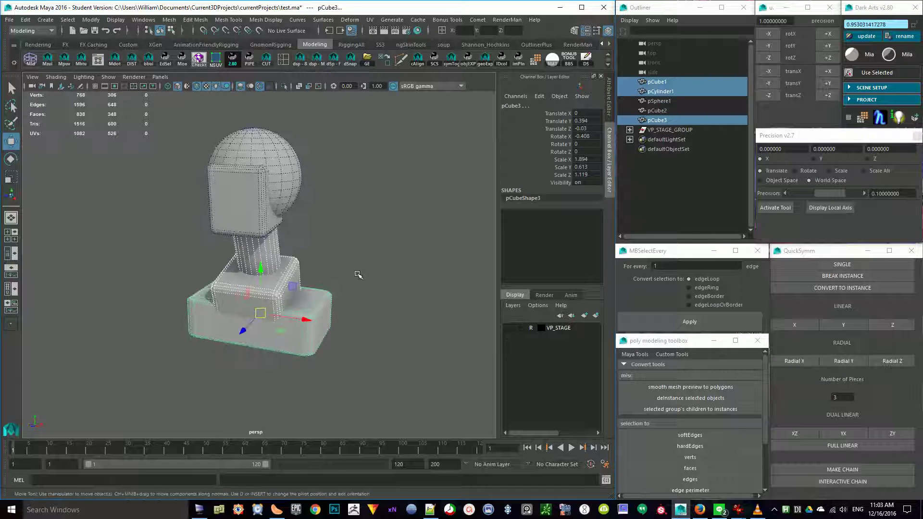
{"action": "left_click", "coordinate": [354, 274]}
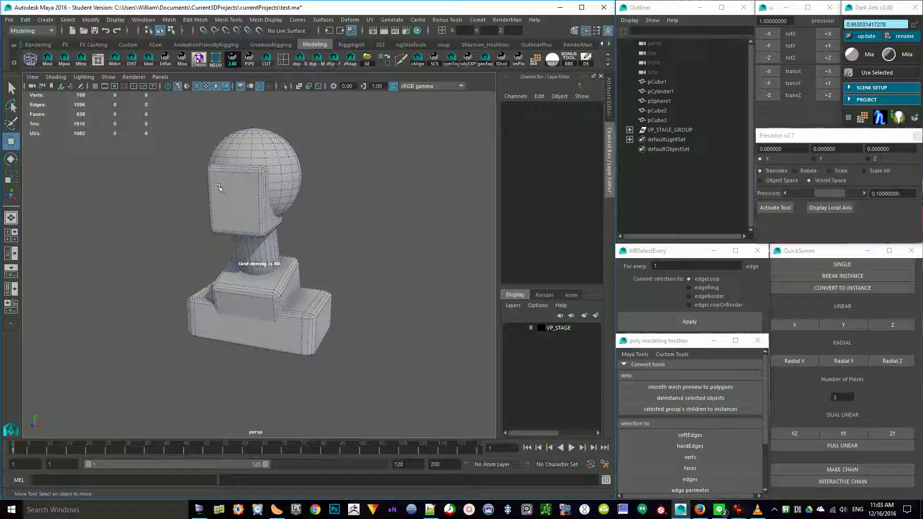
{"action": "left_click", "coordinate": [80, 75]}
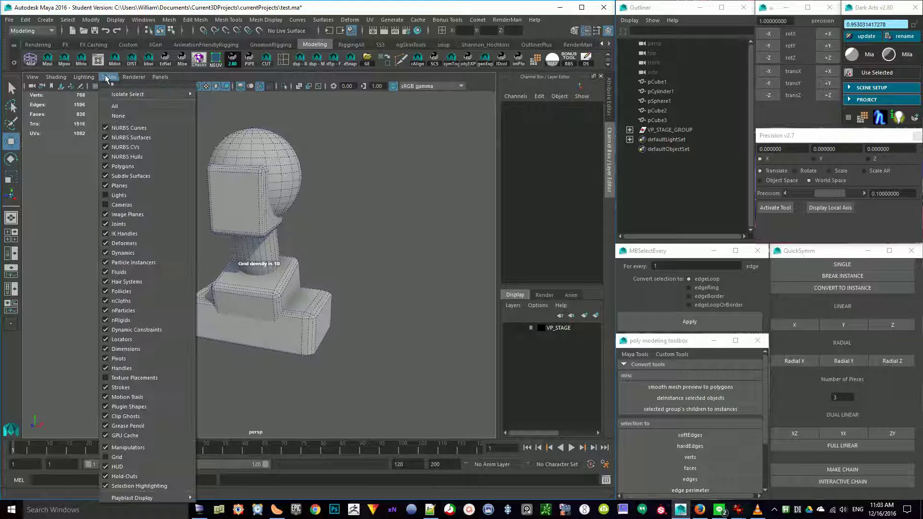
{"action": "left_click", "coordinate": [155, 457]}
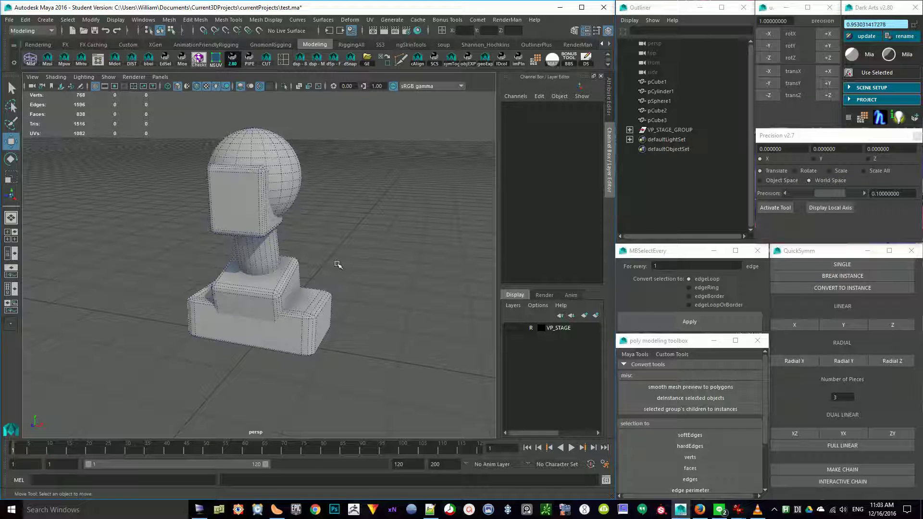
{"action": "key", "text": "3"}
{"action": "left_click_drag", "start_coordinate": [338, 264], "coordinate": [288, 290], "text": "alt"}
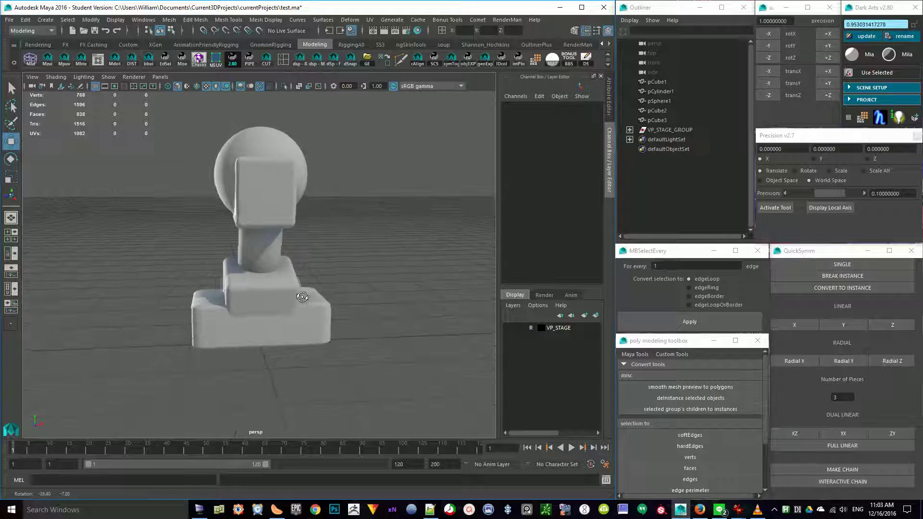
Look through vp_stage_cam and move in close to a three-quarter view of the head.
{"action": "left_click", "coordinate": [127, 77]}
{"action": "mouse_move", "coordinate": [192, 87]}
{"action": "left_click", "coordinate": [264, 97]}
{"action": "left_click_drag", "start_coordinate": [301, 262], "coordinate": [158, 324]}
{"action": "left_click", "coordinate": [159, 324]}
{"action": "right_click_drag", "start_coordinate": [113, 298], "coordinate": [341, 298], "text": "alt"}
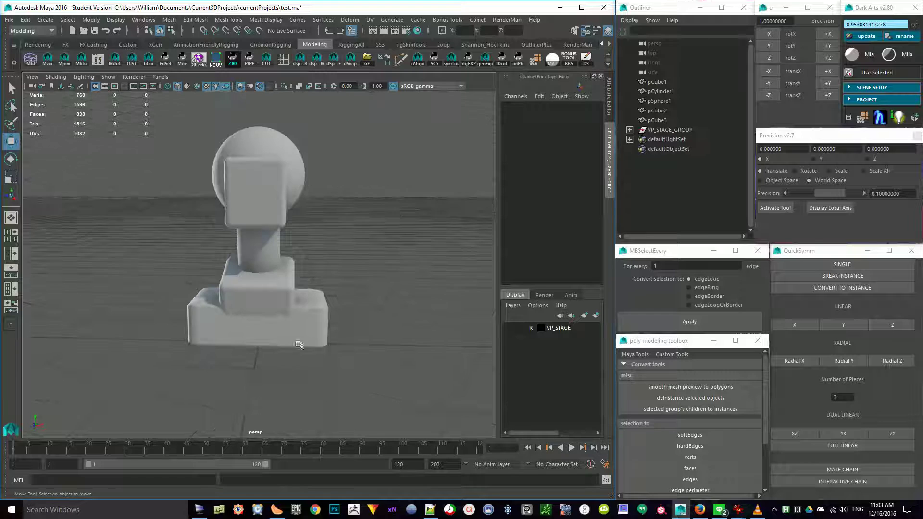
{"action": "left_click_drag", "start_coordinate": [254, 431], "coordinate": [242, 229], "text": "alt"}
Orbit to a frontal view of the figure, then switch back to vp_stage_cam.
{"action": "left_click", "coordinate": [159, 77]}
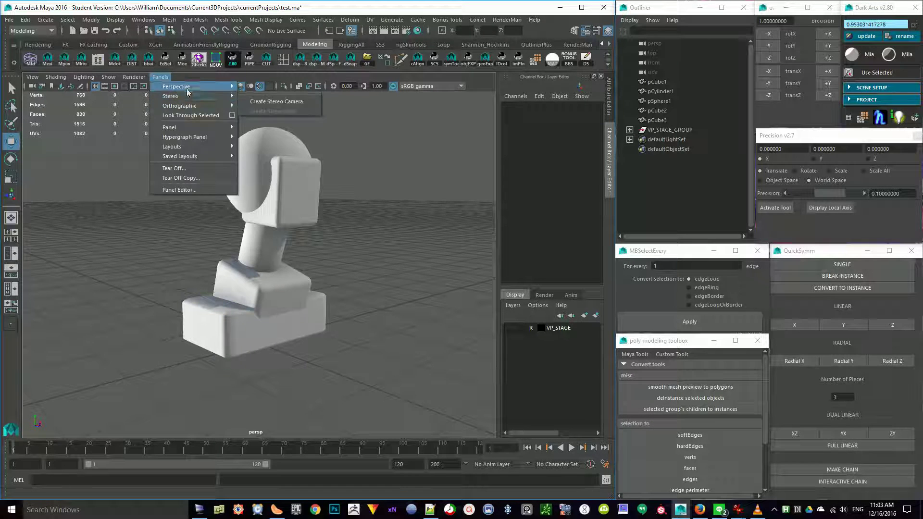
{"action": "left_click", "coordinate": [135, 270]}
{"action": "left_click_drag", "start_coordinate": [109, 307], "coordinate": [164, 375], "text": "alt"}
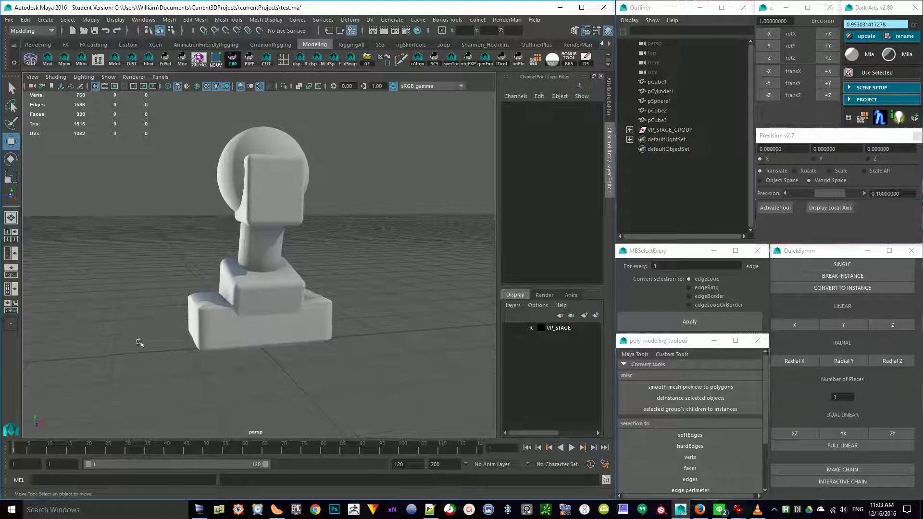
{"action": "left_click_drag", "start_coordinate": [139, 339], "coordinate": [278, 338], "text": "alt"}
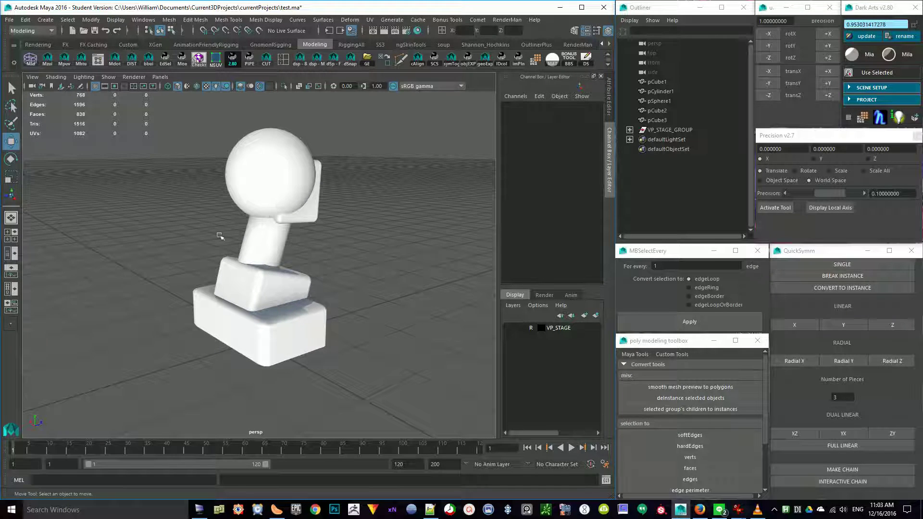
{"action": "left_click_drag", "start_coordinate": [269, 255], "coordinate": [202, 230], "text": "alt"}
{"action": "left_click", "coordinate": [160, 77]}
{"action": "mouse_move", "coordinate": [202, 87]}
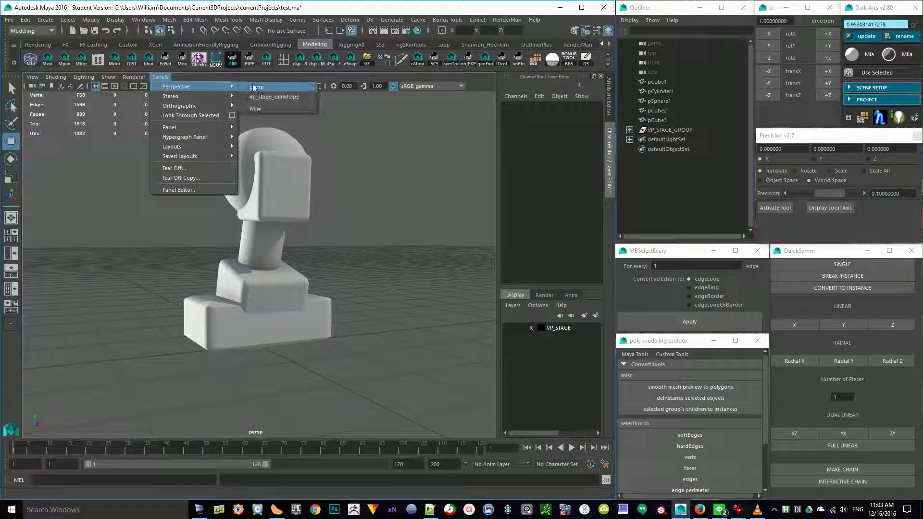
{"action": "left_click", "coordinate": [278, 96]}
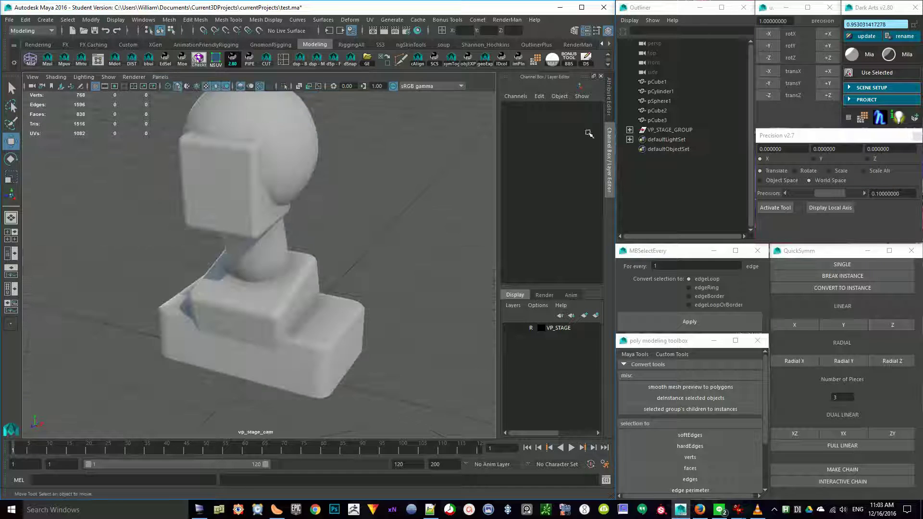
Expand VP_STAGE_GROUP in the Outliner and inspect the vp_stage_cam camera.
{"action": "left_click", "coordinate": [671, 129]}
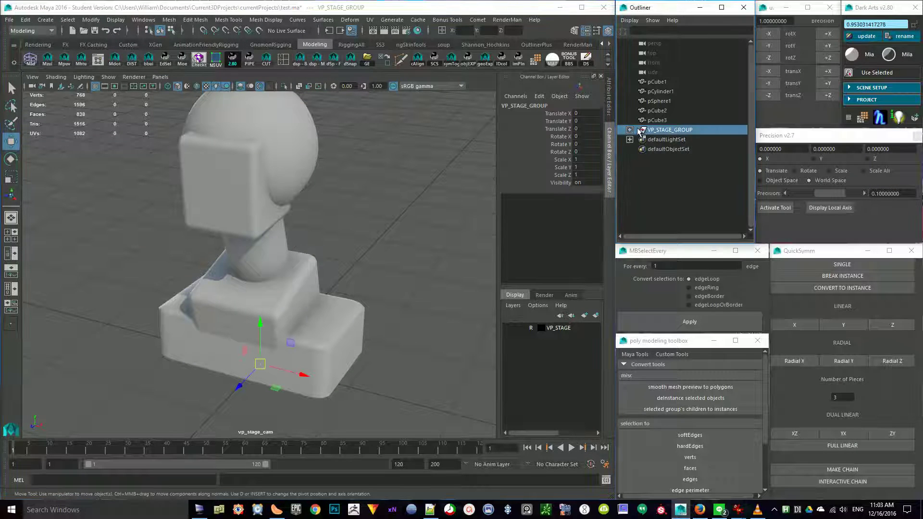
{"action": "left_click", "coordinate": [630, 130]}
{"action": "left_click", "coordinate": [672, 140]}
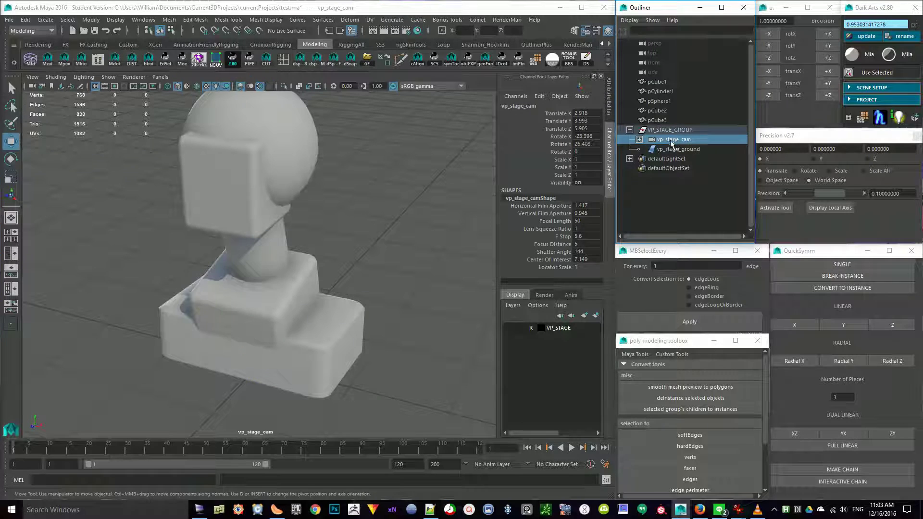
{"action": "left_click", "coordinate": [630, 130]}
{"action": "left_click_drag", "start_coordinate": [417, 175], "coordinate": [392, 229], "text": "alt"}
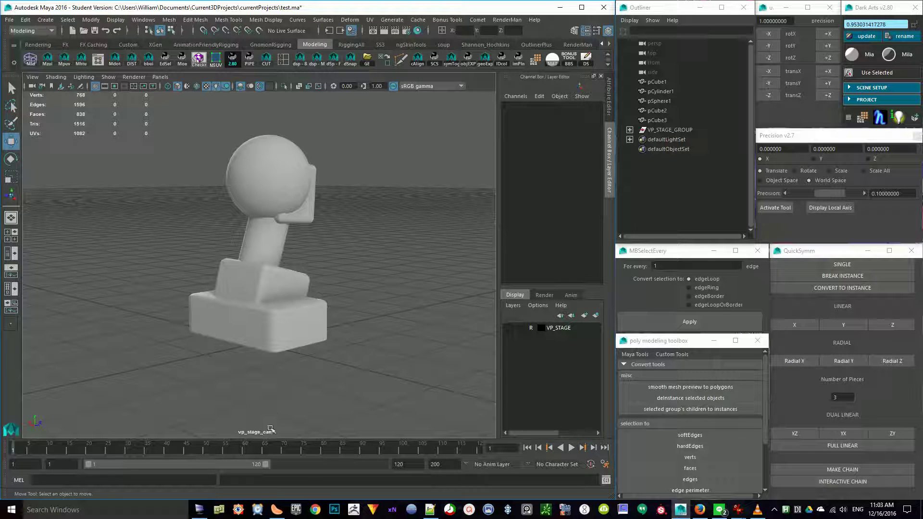
Return to the vp_stage_cam view and reframe the figure close up.
{"action": "left_click", "coordinate": [161, 77]}
{"action": "mouse_move", "coordinate": [219, 86]}
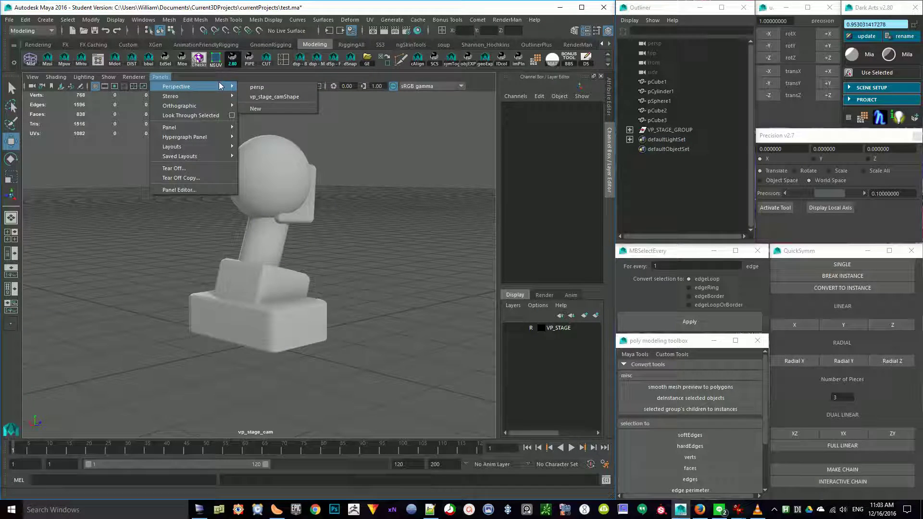
{"action": "left_click", "coordinate": [278, 97]}
{"action": "left_click_drag", "start_coordinate": [412, 212], "coordinate": [288, 289], "text": "alt"}
{"action": "left_click", "coordinate": [433, 193]}
{"action": "left_click_drag", "start_coordinate": [432, 192], "coordinate": [476, 299], "text": "alt"}
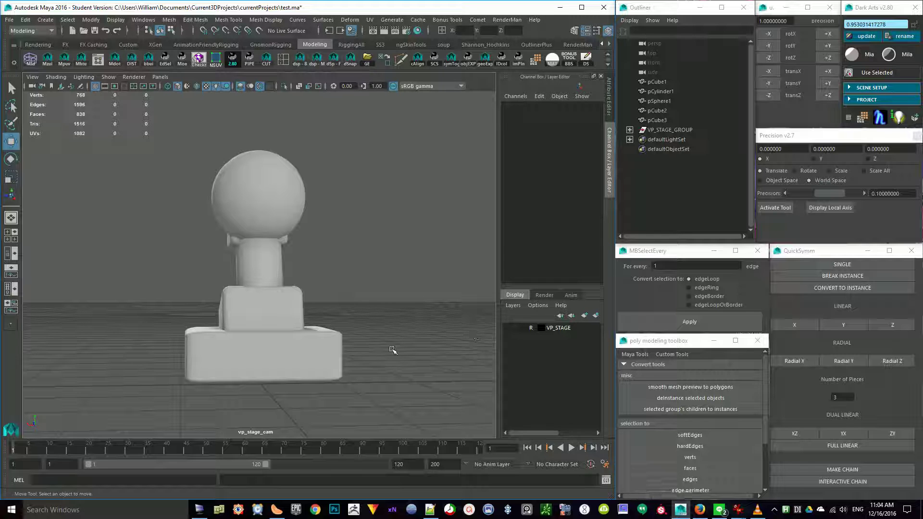
Select all five pieces and enable smooth preview with key 3, reaching 12778 verts and 25536 tris.
{"action": "left_click_drag", "start_coordinate": [358, 379], "coordinate": [340, 202], "text": "alt"}
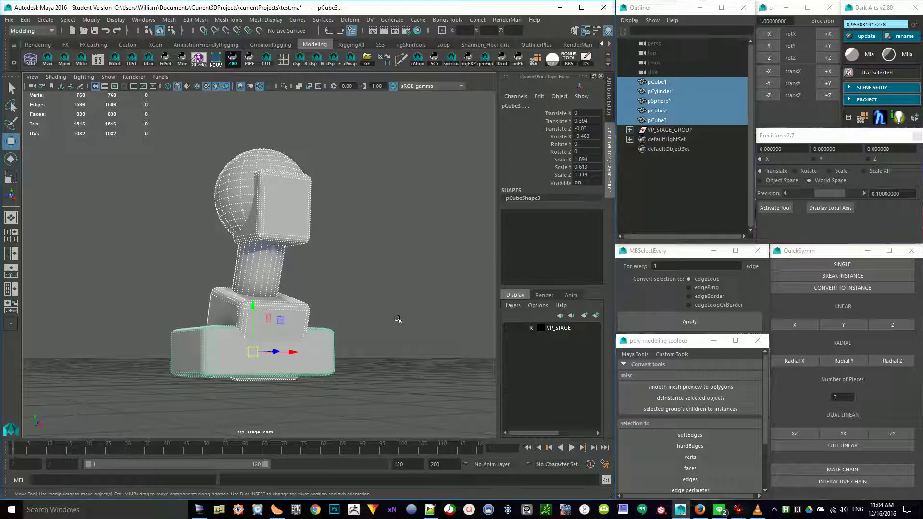
{"action": "left_click_drag", "start_coordinate": [364, 335], "coordinate": [370, 375], "text": "alt"}
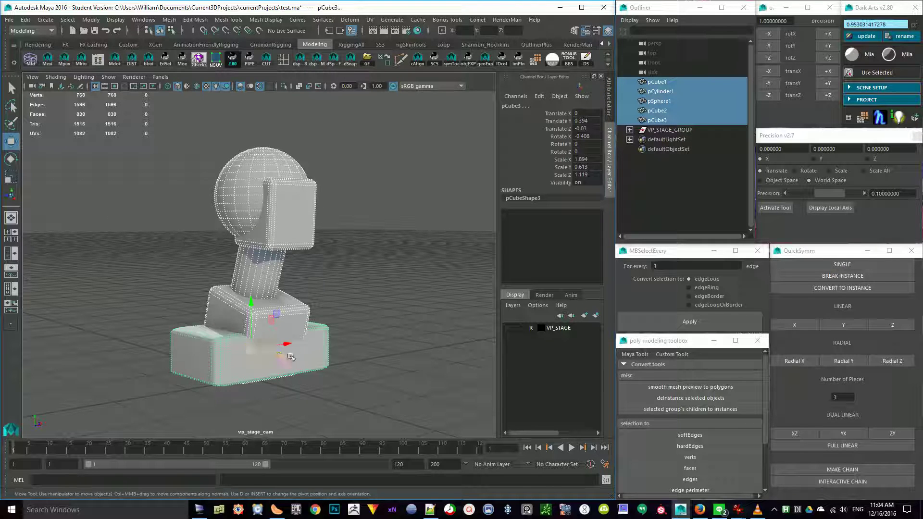
{"action": "left_click", "coordinate": [340, 392]}
{"action": "left_click_drag", "start_coordinate": [353, 412], "coordinate": [146, 94]}
{"action": "key", "text": "2"}
{"action": "key", "text": "3"}
{"action": "left_click", "coordinate": [368, 364]}
{"action": "left_click_drag", "start_coordinate": [383, 372], "coordinate": [204, 94], "text": "alt"}
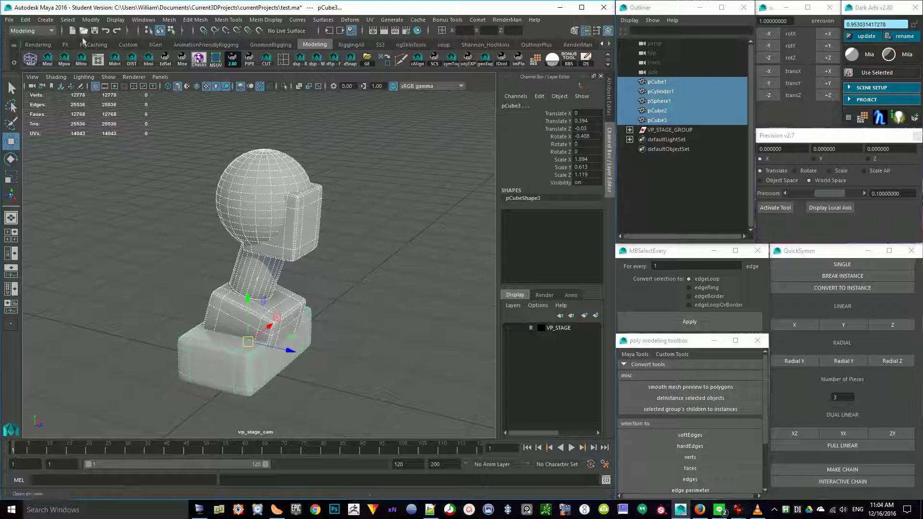
Convert the smooth mesh preview to polygons and inspect the result at eye level.
{"action": "left_click", "coordinate": [84, 21]}
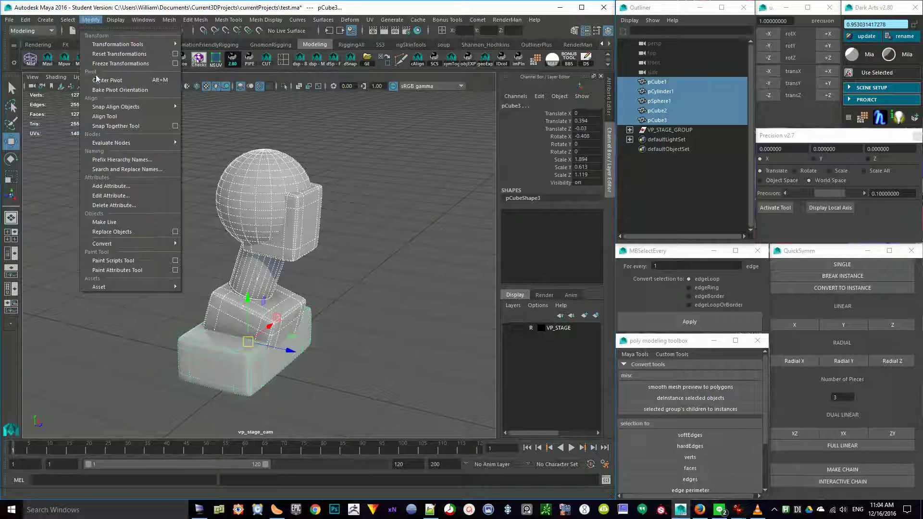
{"action": "mouse_move", "coordinate": [138, 242]}
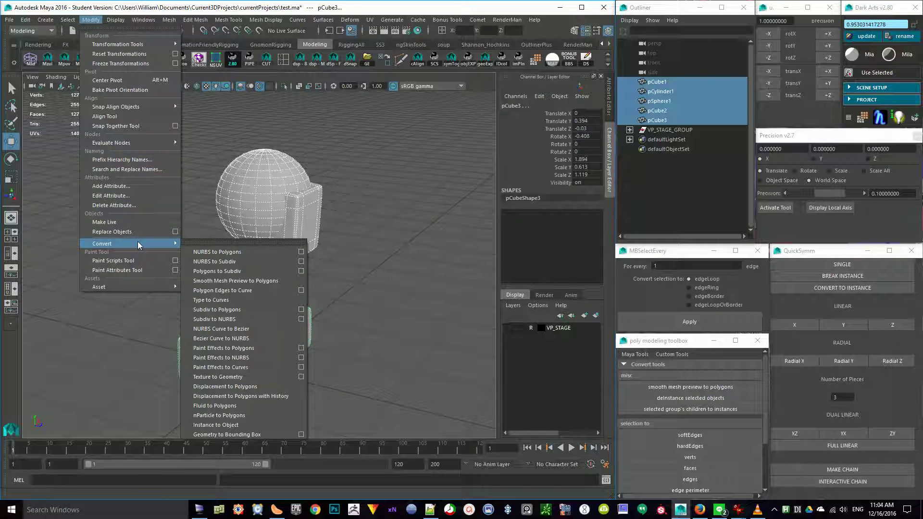
{"action": "left_click", "coordinate": [228, 281]}
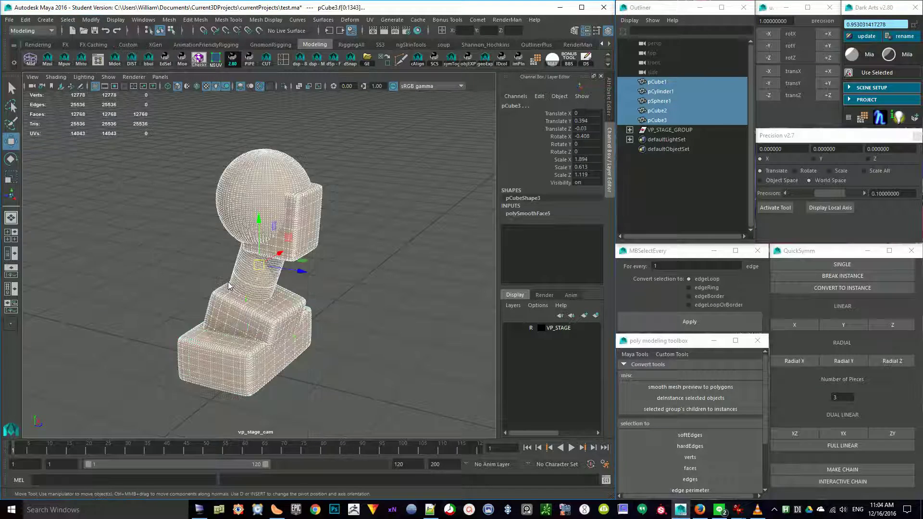
{"action": "left_click", "coordinate": [361, 272]}
{"action": "mouse_move", "coordinate": [361, 272]}
{"action": "left_mouse_down", "text": "alt"}
{"action": "mouse_move", "coordinate": [329, 303]}
{"action": "mouse_move", "coordinate": [96, 156]}
{"action": "left_mouse_up", "text": "alt"}
{"action": "scroll", "coordinate": [281, 260], "scroll_direction": "up", "scroll_amount": 10}
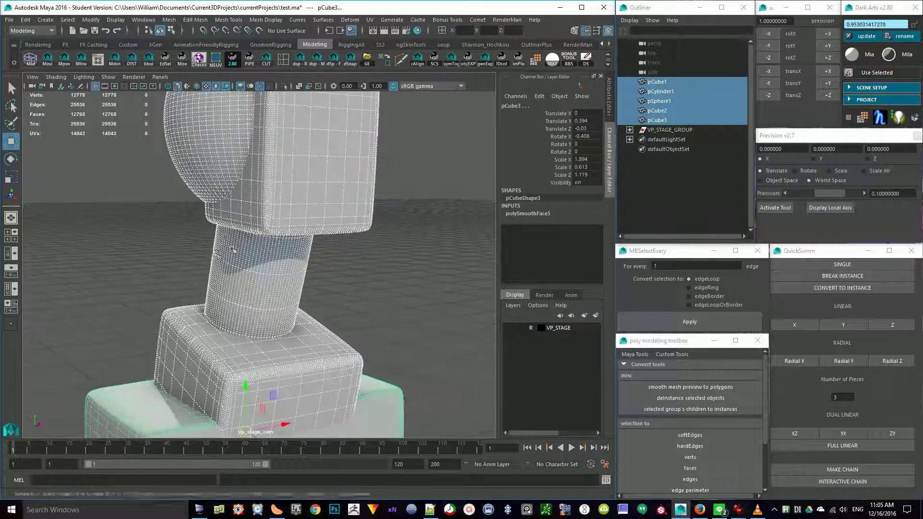
{"action": "left_click_drag", "start_coordinate": [282, 260], "coordinate": [339, 329], "text": "alt"}
{"action": "left_click", "coordinate": [356, 371]}
Undo the conversion and reselect all five meshes with smooth preview (key 3) on.
{"action": "key", "text": "ctrl+z"}
{"action": "key", "text": "ctrl+z"}
{"action": "key", "text": "ctrl+z"}
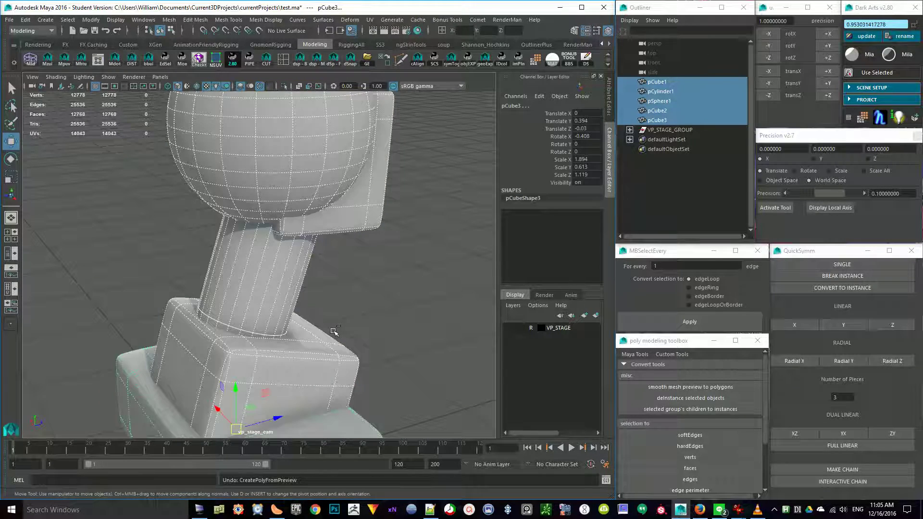
{"action": "key", "text": "ctrl+z"}
{"action": "key", "text": "ctrl+z"}
{"action": "key", "text": "1"}
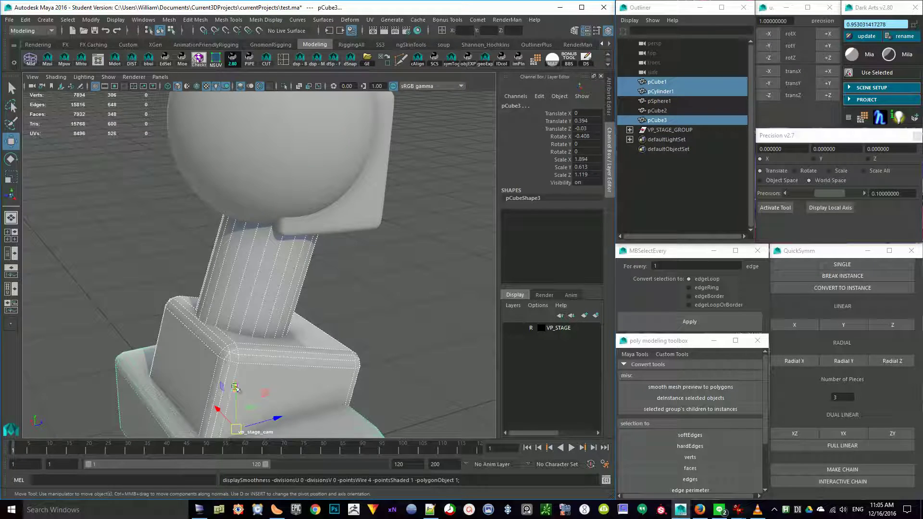
{"action": "left_click_drag", "start_coordinate": [238, 390], "coordinate": [300, 349], "text": "alt"}
{"action": "scroll", "coordinate": [249, 336], "scroll_direction": "down", "scroll_amount": 3}
{"action": "key", "text": "3"}
{"action": "left_click_drag", "start_coordinate": [402, 402], "coordinate": [64, 127]}
{"action": "key", "text": "1"}
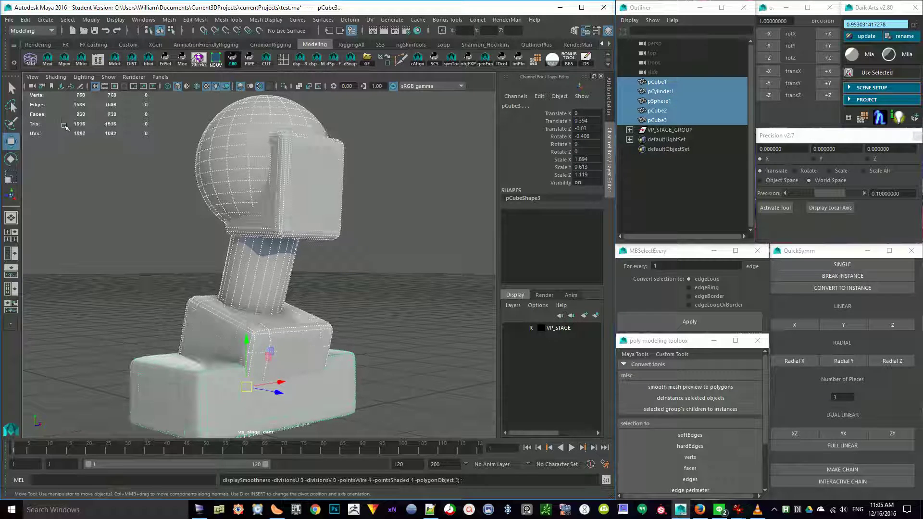
{"action": "key", "text": "3"}
{"action": "key", "text": "1"}
{"action": "key", "text": "3"}
Convert all five meshes' Smooth Mesh Preview to Polygons, keeping them selected.
{"action": "left_click", "coordinate": [68, 20]}
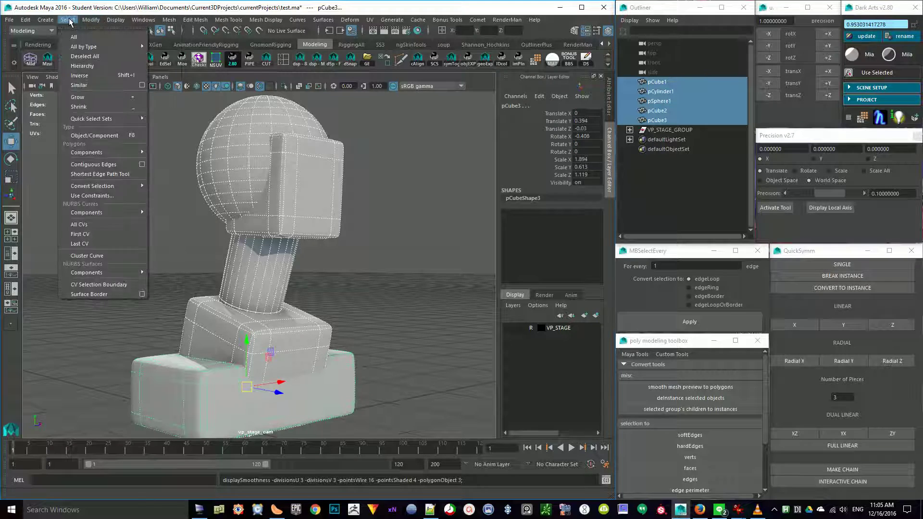
{"action": "mouse_move", "coordinate": [91, 20]}
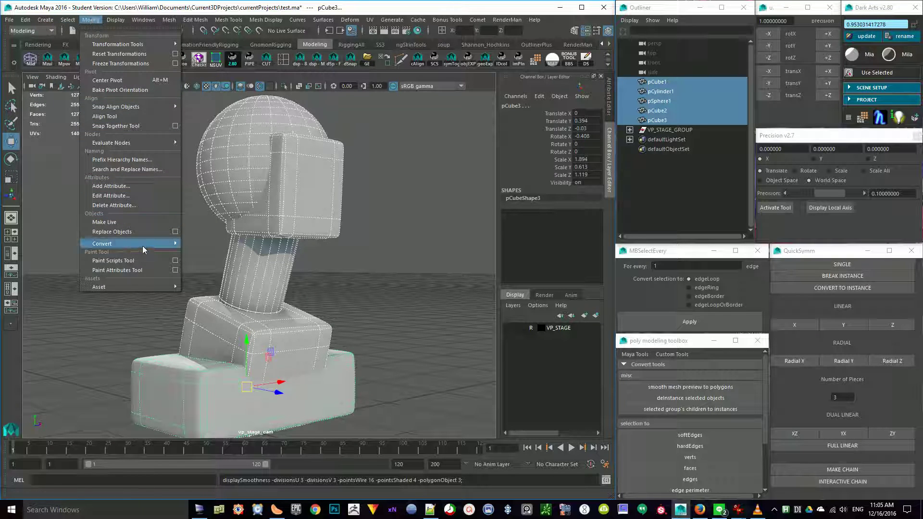
{"action": "mouse_move", "coordinate": [143, 248]}
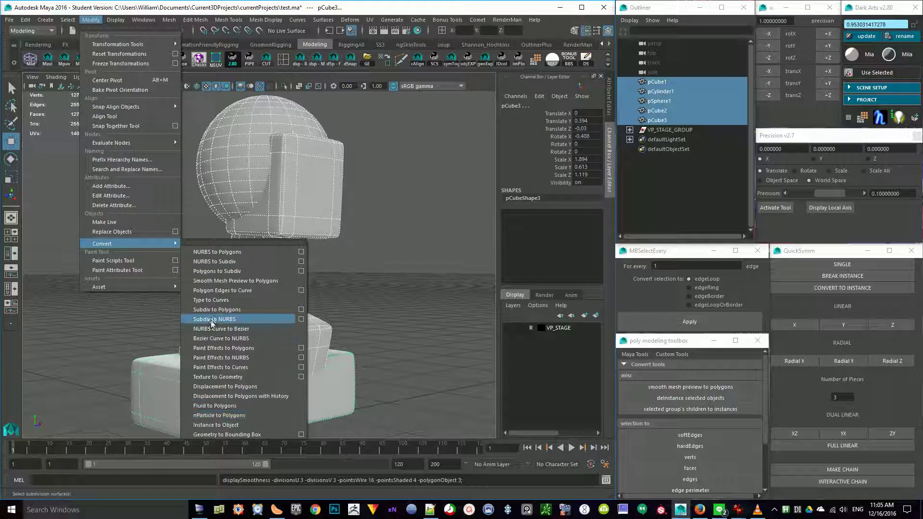
{"action": "left_click", "coordinate": [221, 281]}
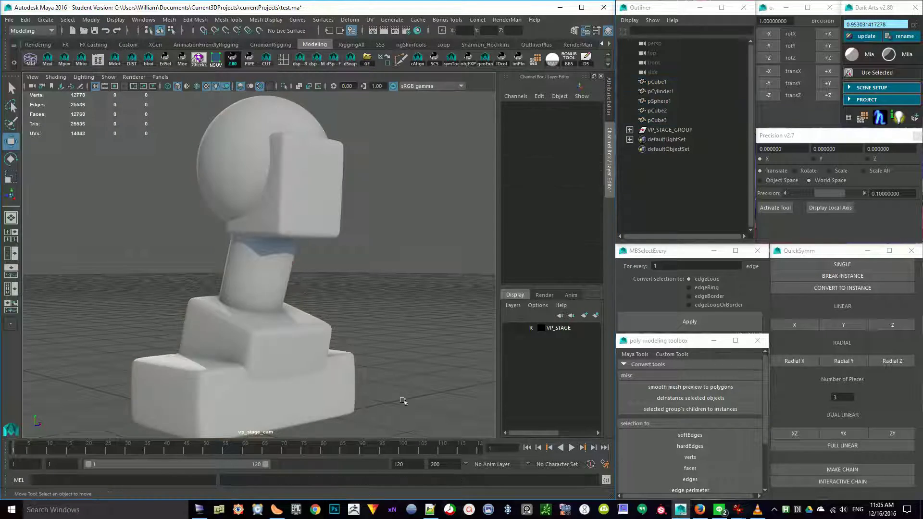
{"action": "left_click", "coordinate": [370, 331]}
{"action": "key", "text": "ctrl+z"}
{"action": "left_click_drag", "start_coordinate": [306, 252], "coordinate": [351, 305], "text": "alt"}
{"action": "scroll", "coordinate": [336, 296], "scroll_direction": "down", "scroll_amount": 3}
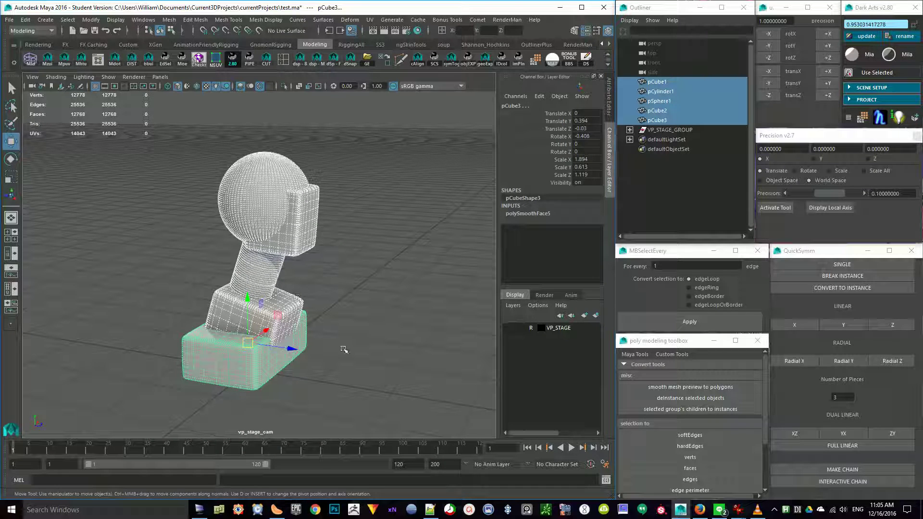
{"action": "left_click", "coordinate": [375, 348]}
{"action": "key", "text": "ctrl+z"}
Orbit to a near-front view of the converted figure.
{"action": "scroll", "coordinate": [269, 212], "scroll_direction": "up", "scroll_amount": 4}
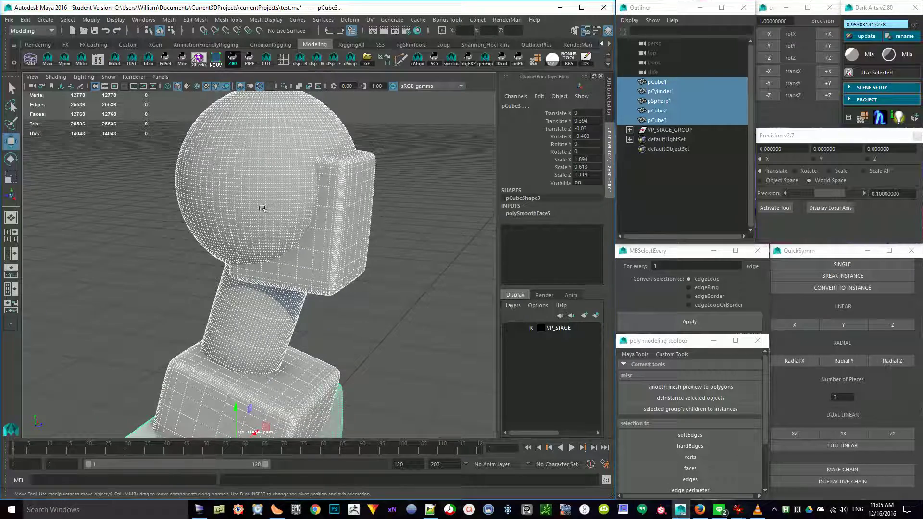
{"action": "mouse_move", "coordinate": [263, 208]}
{"action": "left_mouse_down", "text": "alt"}
{"action": "mouse_move", "coordinate": [240, 214]}
{"action": "mouse_move", "coordinate": [274, 219]}
{"action": "left_mouse_up", "text": "alt"}
{"action": "left_click_drag", "start_coordinate": [257, 285], "coordinate": [226, 291], "text": "alt"}
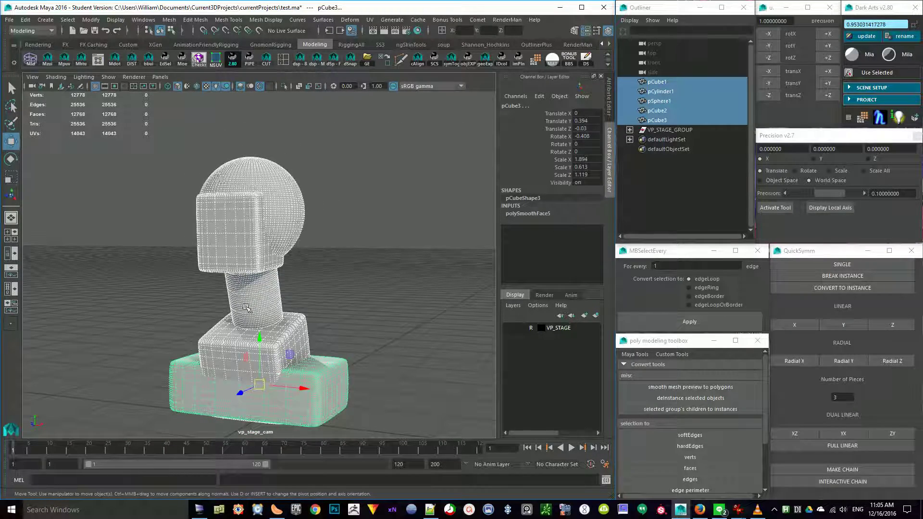
{"action": "left_click_drag", "start_coordinate": [302, 326], "coordinate": [369, 340], "text": "alt"}
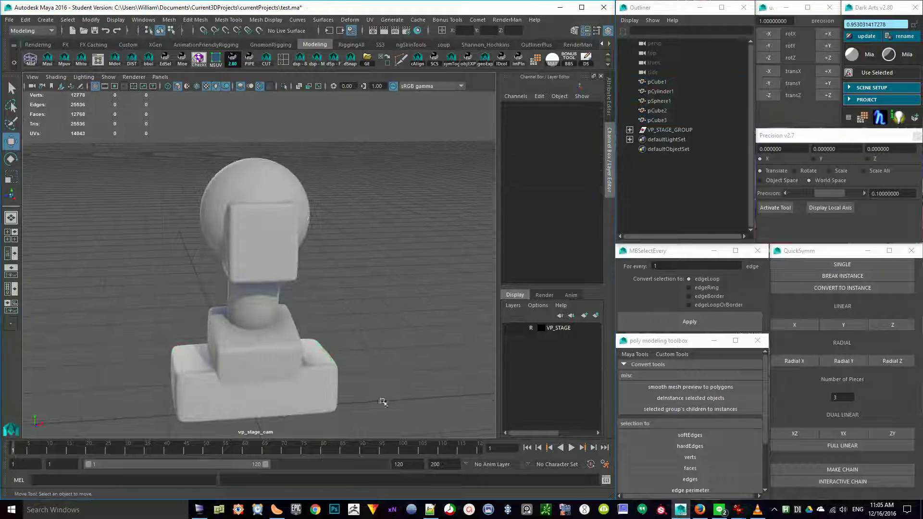
{"action": "left_click", "coordinate": [9, 20]}
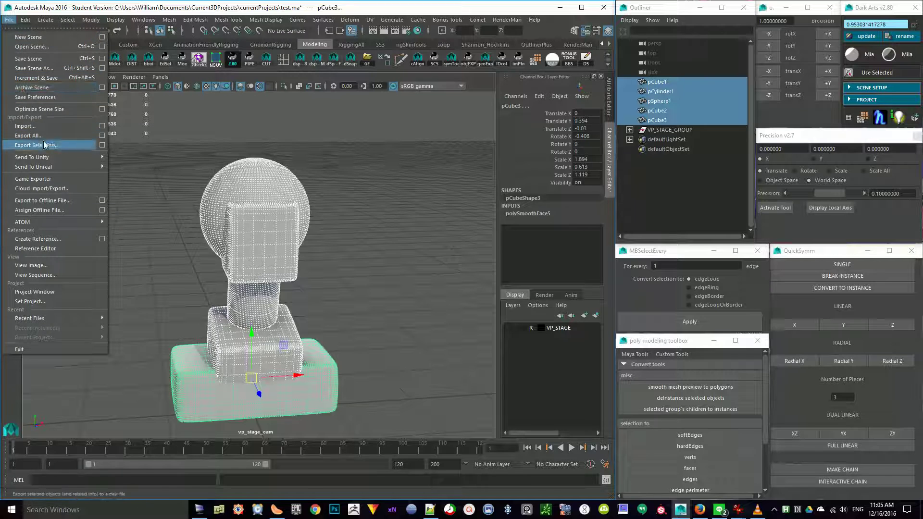
Export the selected meshes in OBJexport format as mayaExport.obj in currentProjects.
{"action": "left_click", "coordinate": [102, 145]}
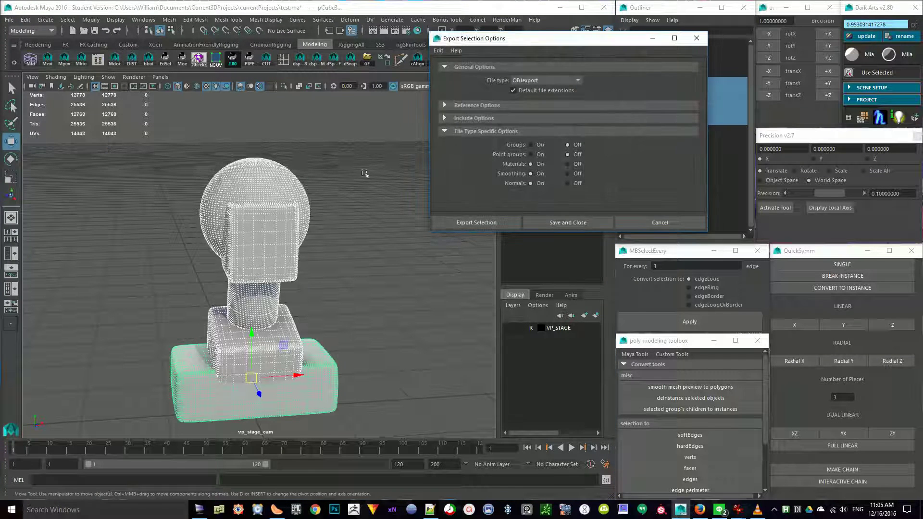
{"action": "left_click_drag", "start_coordinate": [579, 44], "coordinate": [400, 55]}
{"action": "left_click", "coordinate": [368, 92]}
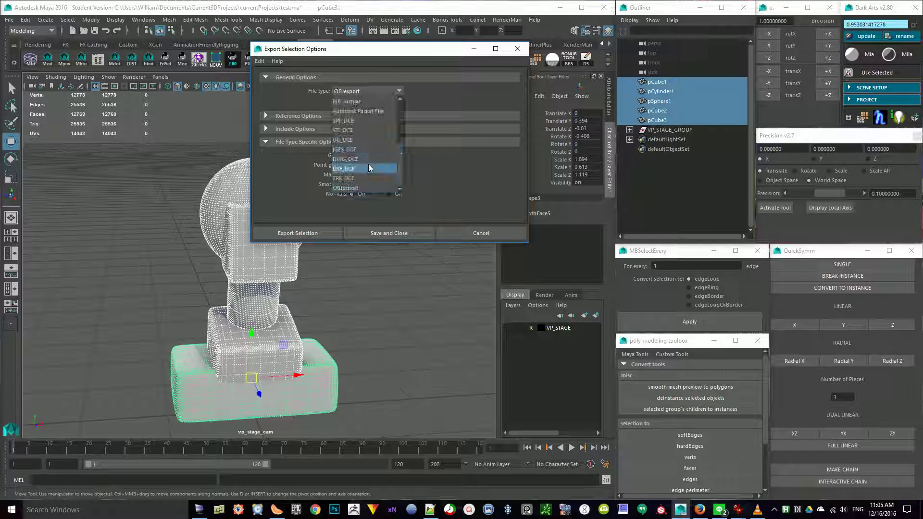
{"action": "left_click", "coordinate": [354, 187]}
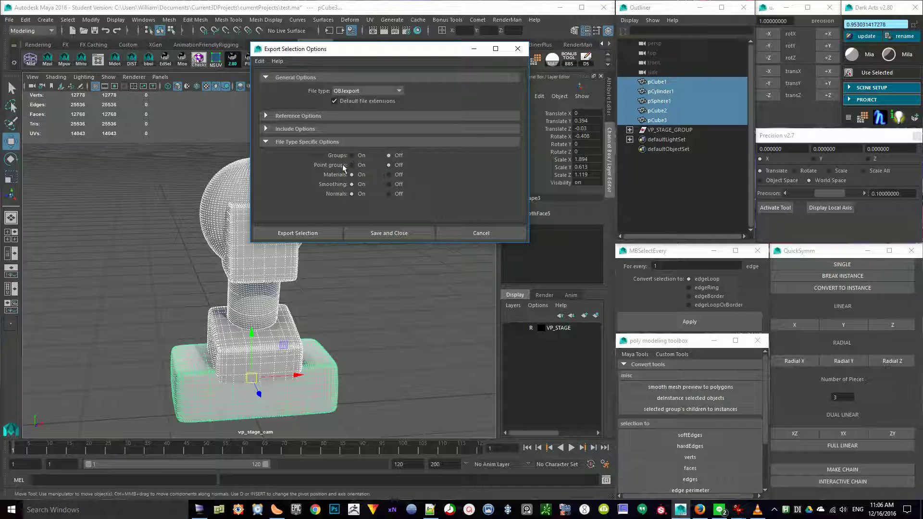
{"action": "left_click", "coordinate": [306, 233]}
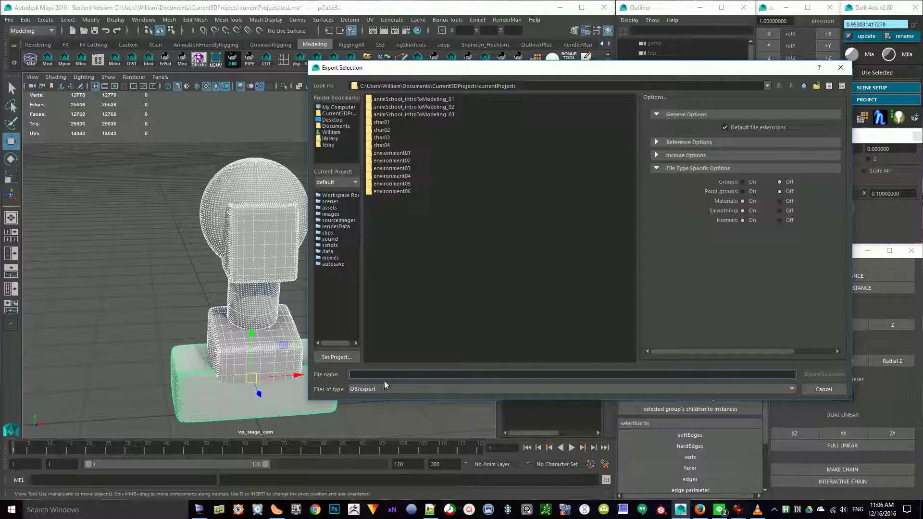
{"action": "type", "text": "mayaExport"}
{"action": "left_click", "coordinate": [823, 374]}
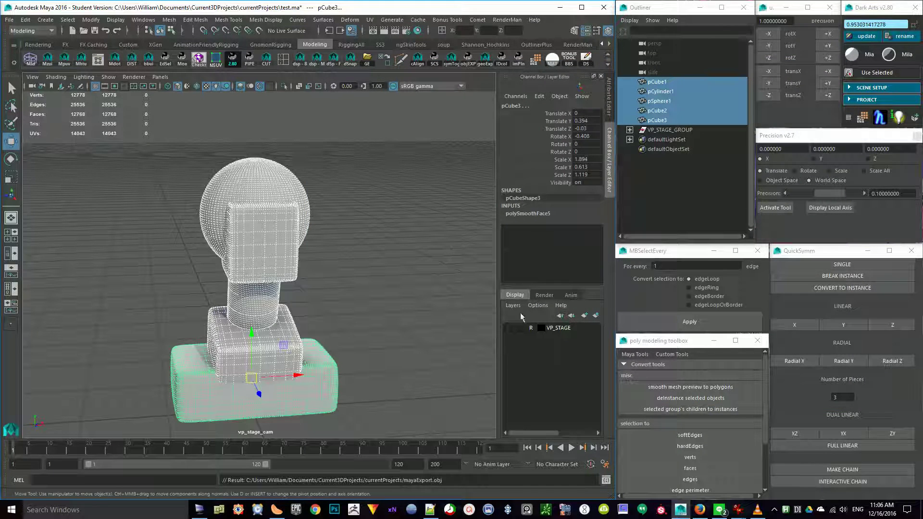
Clear the Maya selection of the five figure meshes.
{"action": "left_click", "coordinate": [393, 260]}
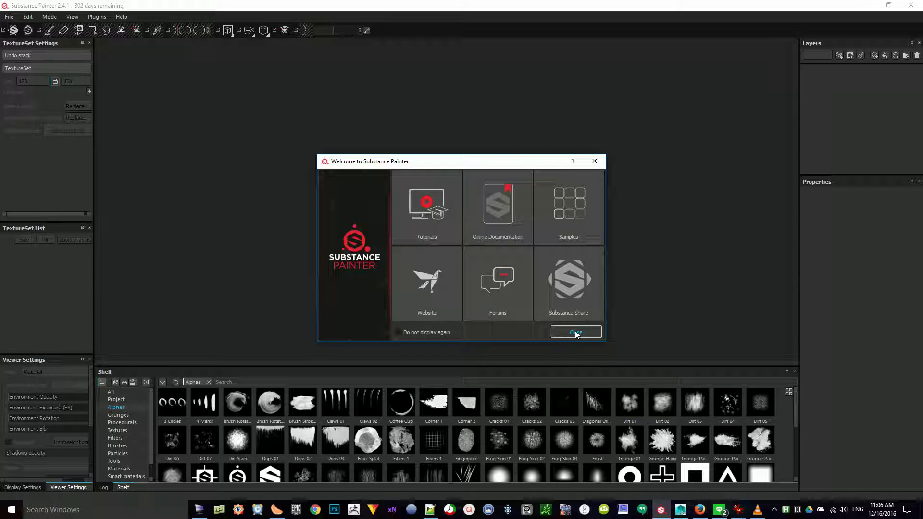
Dismiss the welcome screen and start a new project with the pbr-metal-rough template.
{"action": "left_click", "coordinate": [576, 333]}
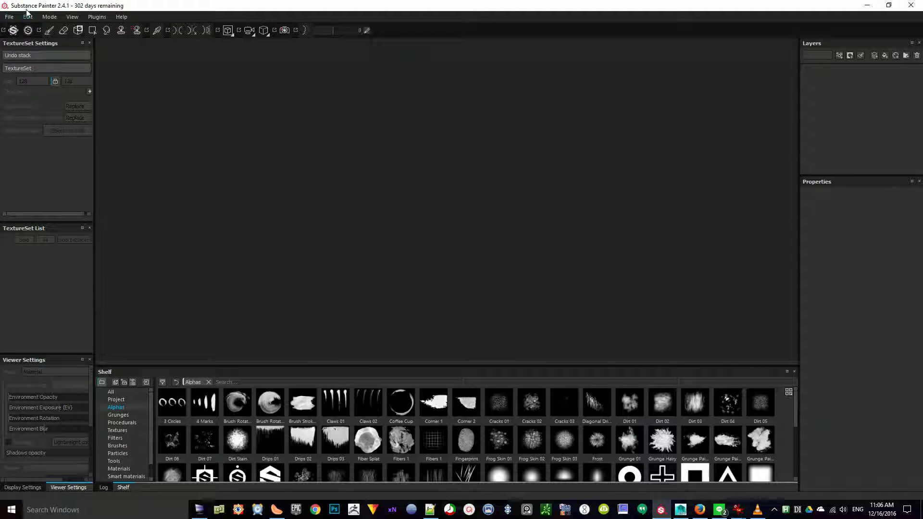
{"action": "left_click", "coordinate": [9, 17]}
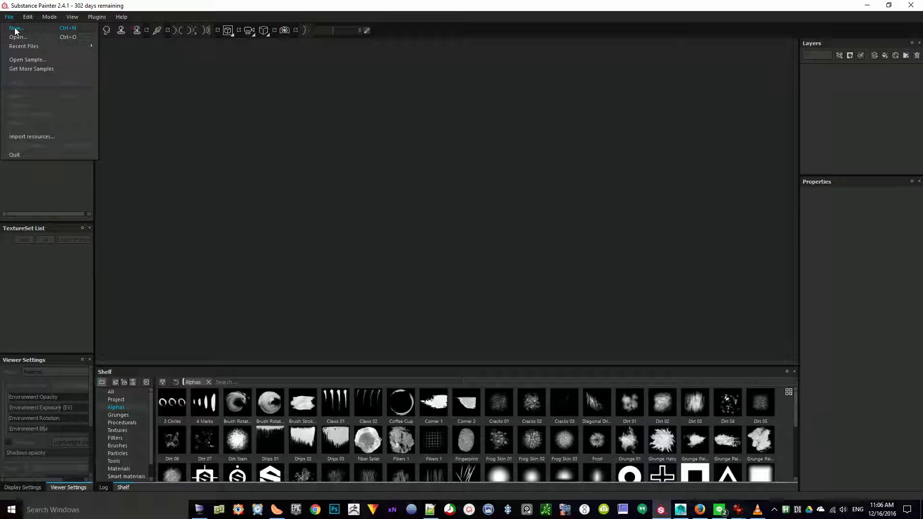
{"action": "left_click", "coordinate": [16, 28]}
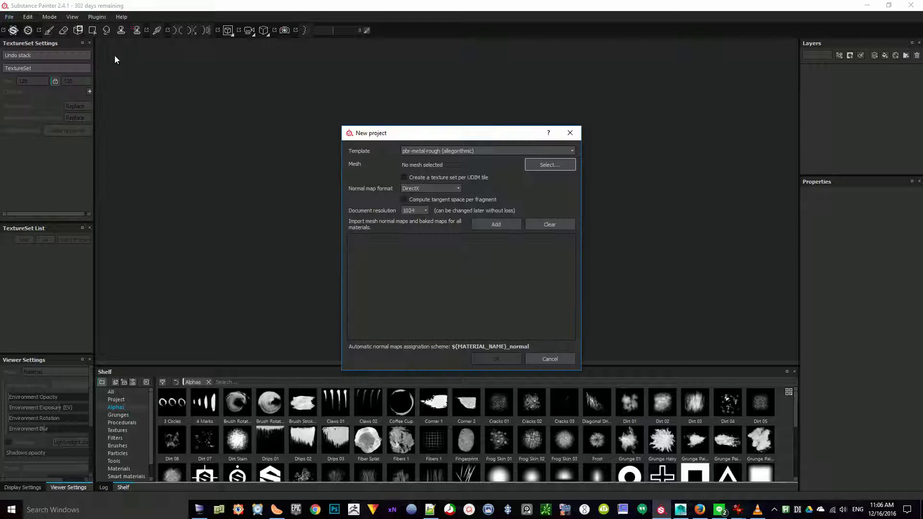
{"action": "left_click", "coordinate": [419, 151]}
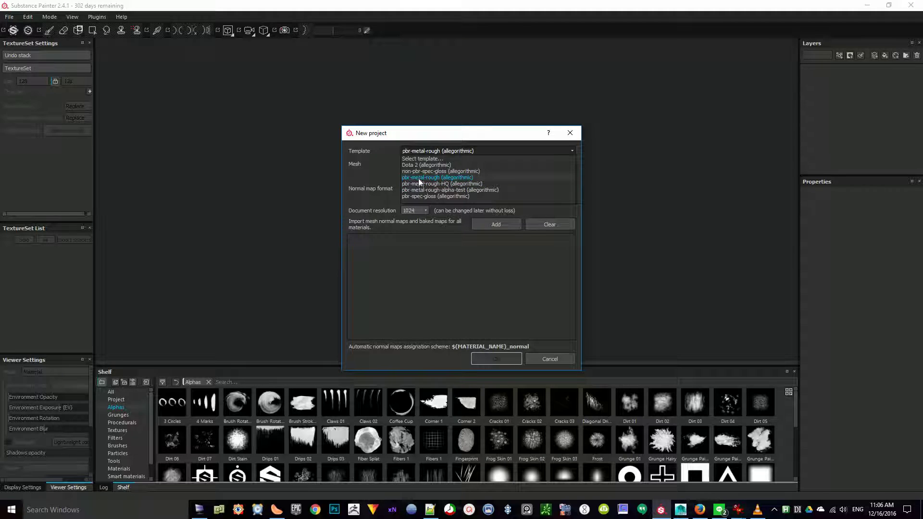
{"action": "left_click", "coordinate": [468, 177]}
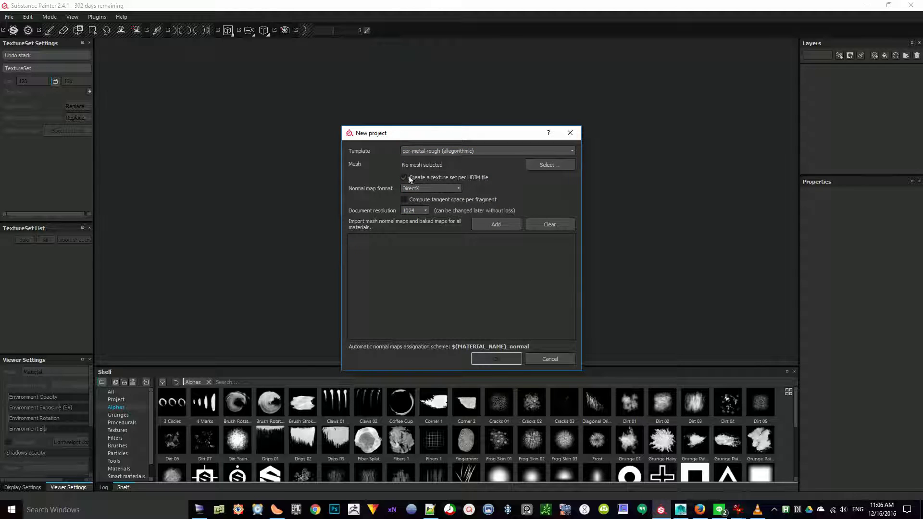
Set the document resolution to 2048.
{"action": "left_click", "coordinate": [423, 212]}
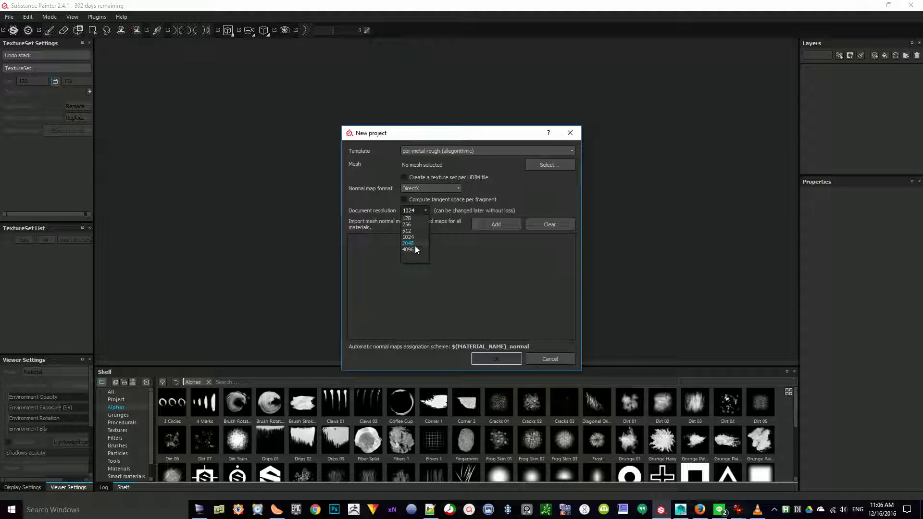
{"action": "left_click", "coordinate": [414, 236]}
{"action": "left_click", "coordinate": [409, 211]}
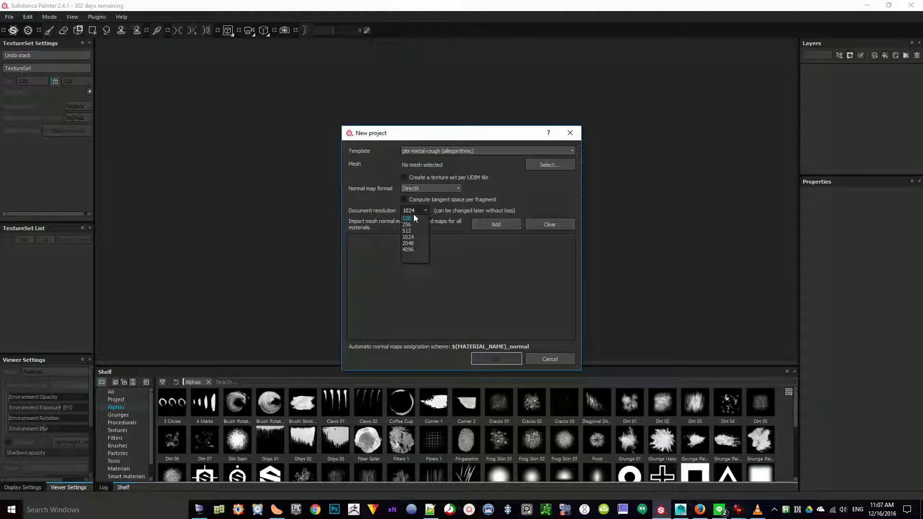
{"action": "left_click", "coordinate": [417, 243]}
{"action": "left_click", "coordinate": [416, 213]}
{"action": "left_click", "coordinate": [412, 242]}
{"action": "left_click", "coordinate": [412, 214]}
{"action": "left_click", "coordinate": [484, 136]}
Choose mayaExport.obj from the currentProjects folder as the project mesh.
{"action": "left_click", "coordinate": [558, 164]}
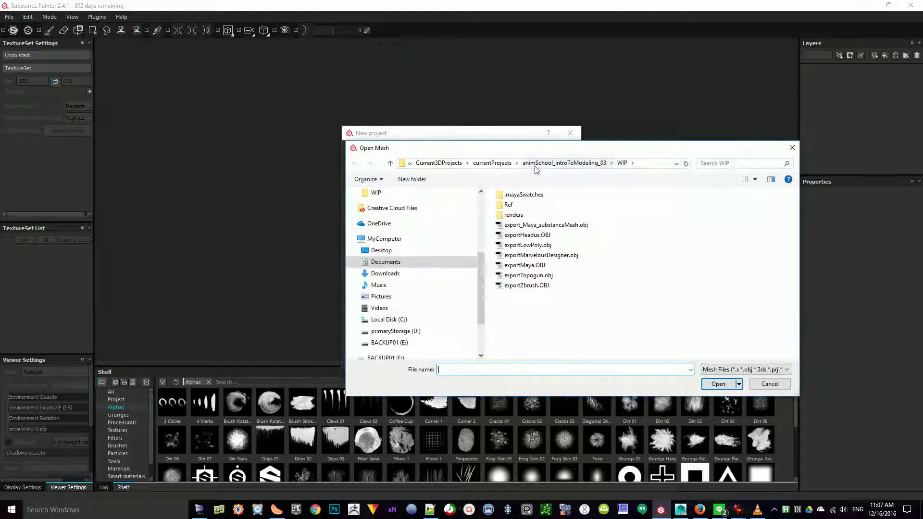
{"action": "left_click", "coordinate": [492, 163]}
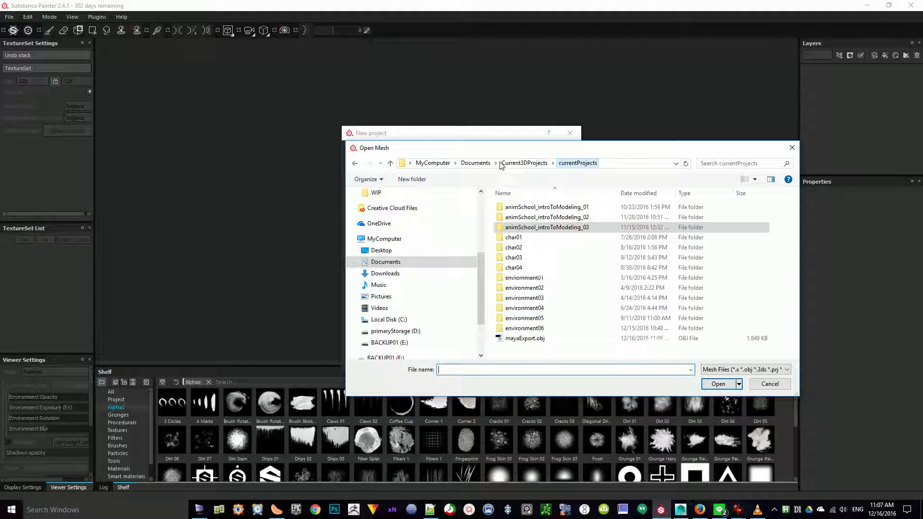
{"action": "left_click", "coordinate": [525, 339]}
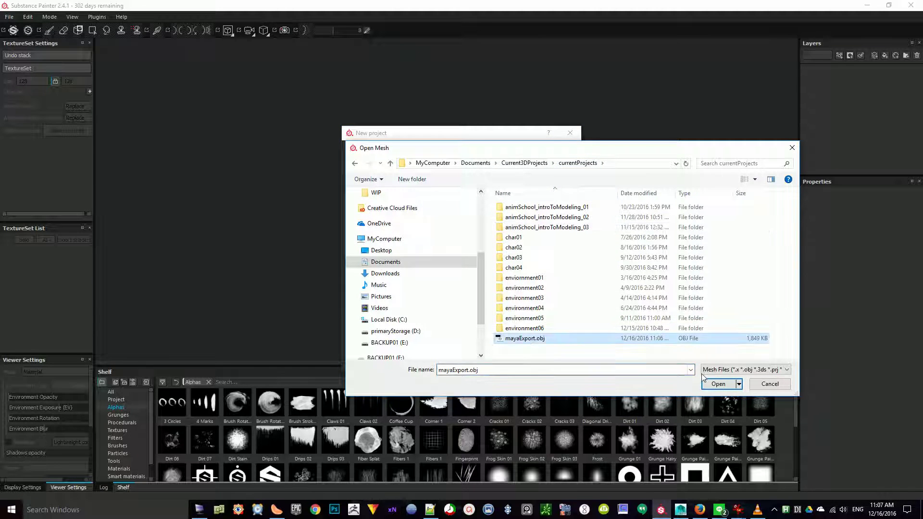
{"action": "left_click", "coordinate": [718, 384]}
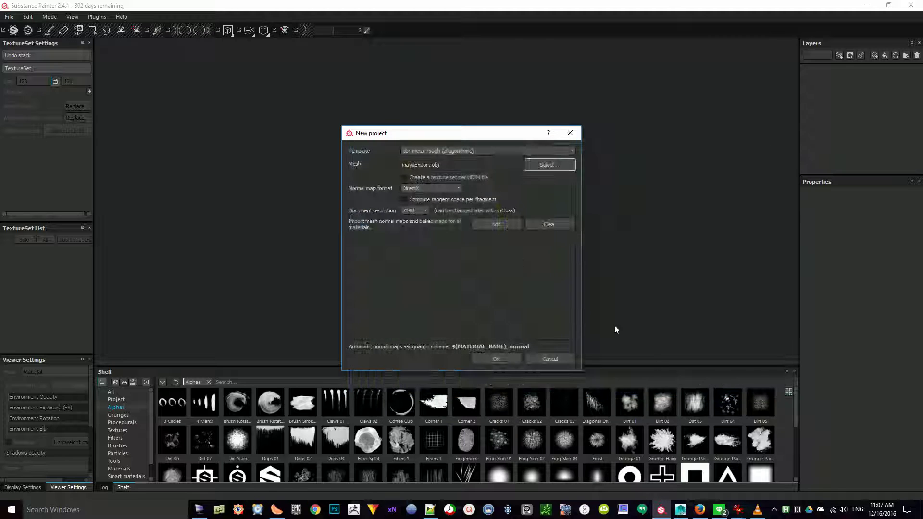
Create the project, then orbit the figure and rotate the environment lighting around it.
{"action": "left_click", "coordinate": [503, 358]}
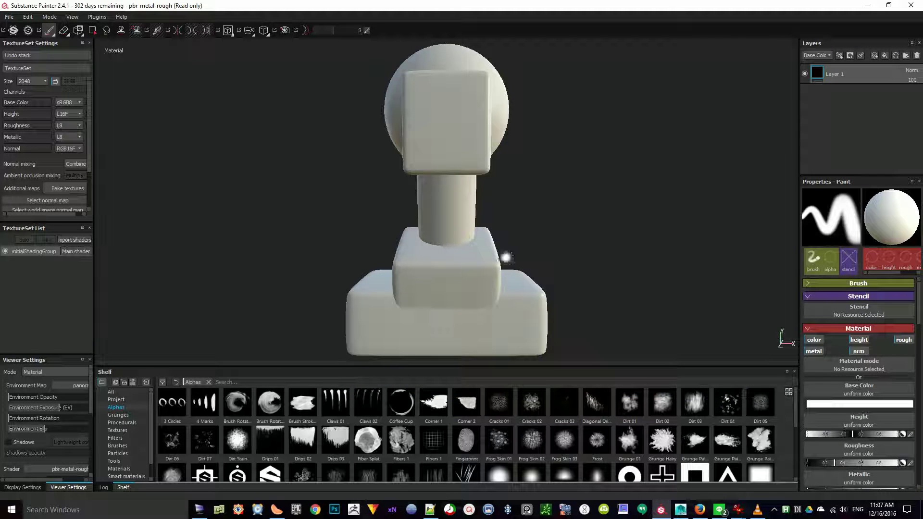
{"action": "left_click_drag", "start_coordinate": [649, 299], "coordinate": [354, 308], "text": "alt"}
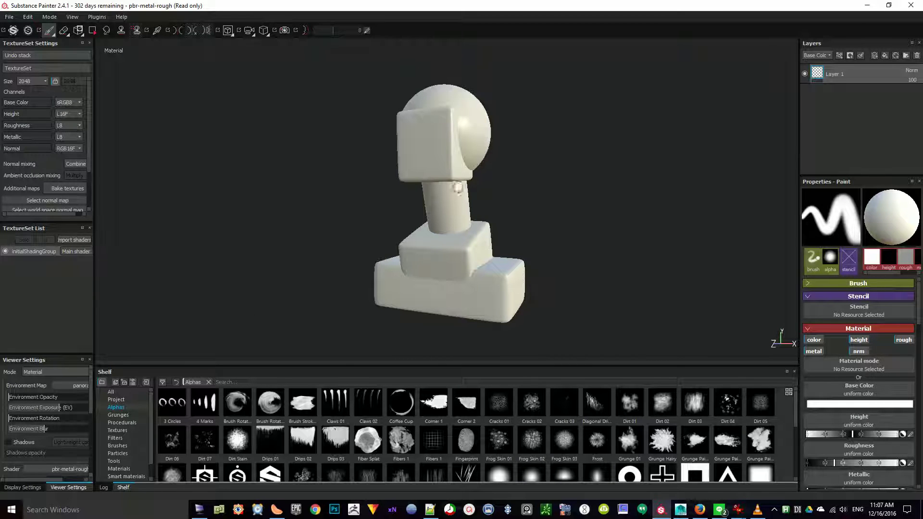
{"action": "mouse_move", "coordinate": [468, 174]}
{"action": "right_mouse_down", "text": "shift"}
{"action": "mouse_move", "coordinate": [303, 335]}
{"action": "mouse_move", "coordinate": [441, 286]}
{"action": "right_mouse_up", "text": "shift"}
{"action": "left_click_drag", "start_coordinate": [500, 169], "coordinate": [442, 113], "text": "alt"}
{"action": "right_click_drag", "start_coordinate": [443, 113], "coordinate": [553, 202], "text": "shift"}
{"action": "left_click_drag", "start_coordinate": [553, 202], "coordinate": [820, 261], "text": "alt"}
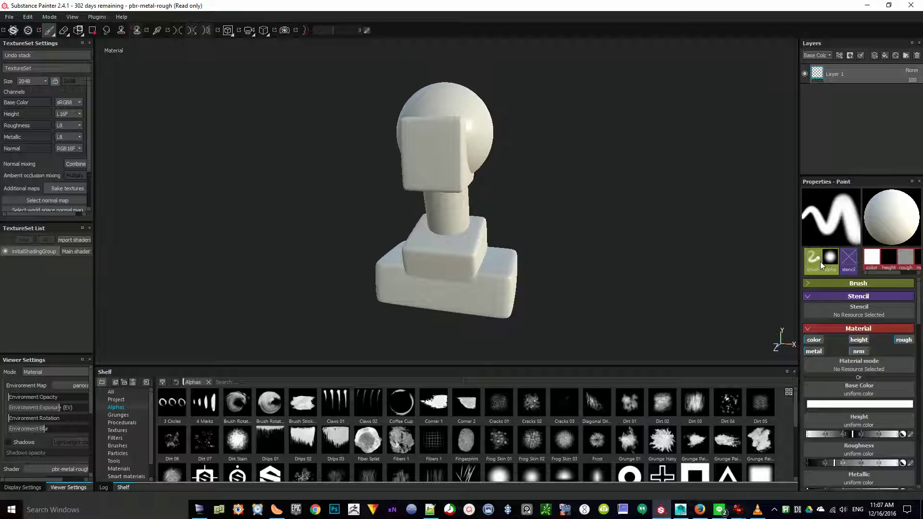
Set the base colour to red, paint test strokes on the head, then undo them.
{"action": "left_click", "coordinate": [863, 405]}
{"action": "left_click", "coordinate": [821, 371]}
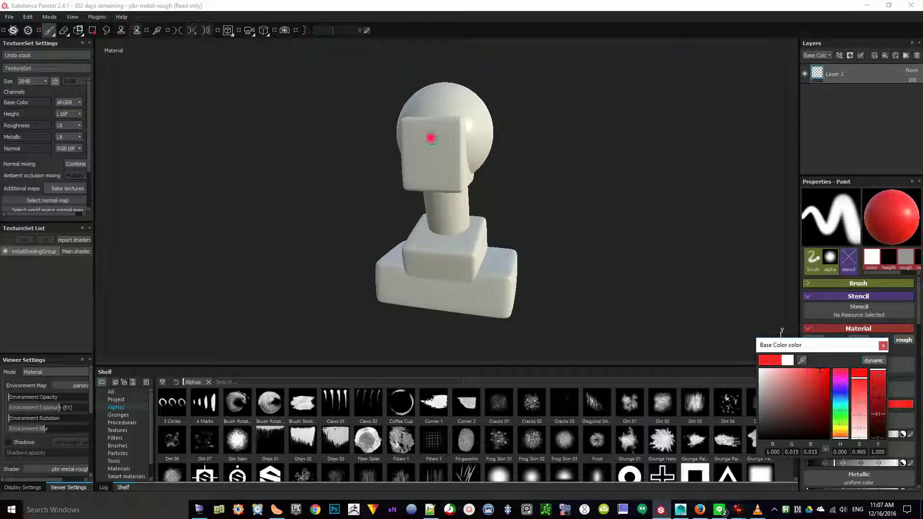
{"action": "mouse_move", "coordinate": [427, 128]}
{"action": "left_mouse_down"}
{"action": "mouse_move", "coordinate": [444, 278]}
{"action": "mouse_move", "coordinate": [492, 252]}
{"action": "mouse_move", "coordinate": [586, 249]}
{"action": "mouse_move", "coordinate": [493, 241]}
{"action": "left_mouse_up"}
{"action": "mouse_move", "coordinate": [468, 137]}
{"action": "left_mouse_down"}
{"action": "mouse_move", "coordinate": [445, 121]}
{"action": "mouse_move", "coordinate": [455, 159]}
{"action": "mouse_move", "coordinate": [483, 163]}
{"action": "left_mouse_up"}
{"action": "mouse_move", "coordinate": [615, 159]}
{"action": "left_mouse_down", "text": "alt"}
{"action": "mouse_move", "coordinate": [623, 204]}
{"action": "mouse_move", "coordinate": [650, 212]}
{"action": "mouse_move", "coordinate": [598, 247]}
{"action": "left_mouse_up", "text": "alt"}
{"action": "key", "text": "ctrl+z"}
{"action": "key", "text": "ctrl+z"}
{"action": "key", "text": "ctrl+z"}
{"action": "key", "text": "ctrl+z"}
{"action": "key", "text": "ctrl+z"}
{"action": "key", "text": "ctrl+z"}
{"action": "mouse_move", "coordinate": [593, 279]}
{"action": "left_mouse_down", "text": "alt"}
{"action": "mouse_move", "coordinate": [630, 264]}
{"action": "mouse_move", "coordinate": [373, 190]}
{"action": "left_mouse_up", "text": "alt"}
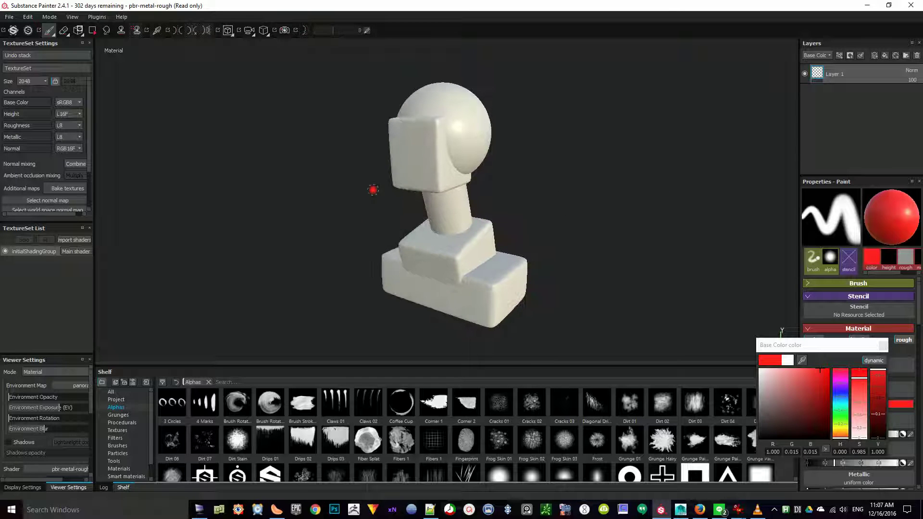
Switch to the 3D/UV split view, paint red test strokes on the head, then undo them.
{"action": "left_click", "coordinate": [233, 34]}
{"action": "left_click", "coordinate": [242, 45]}
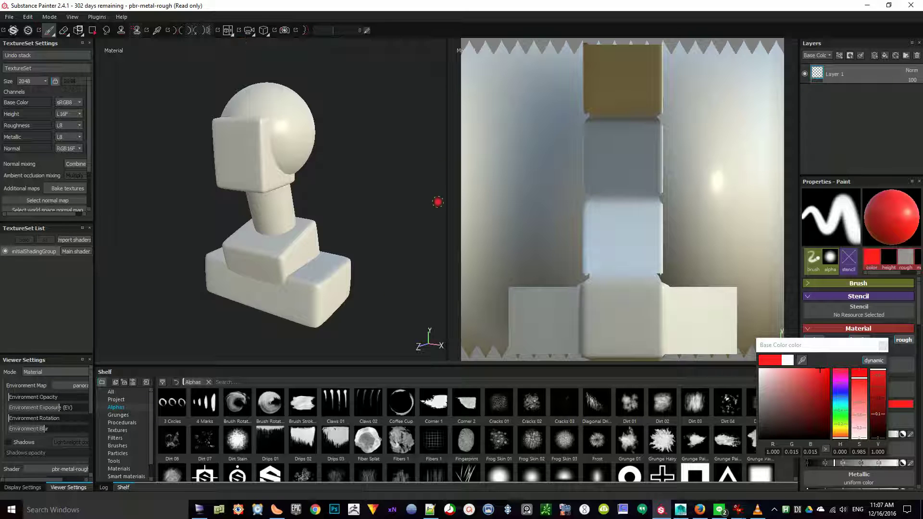
{"action": "scroll", "coordinate": [435, 203], "scroll_direction": "down", "scroll_amount": 3}
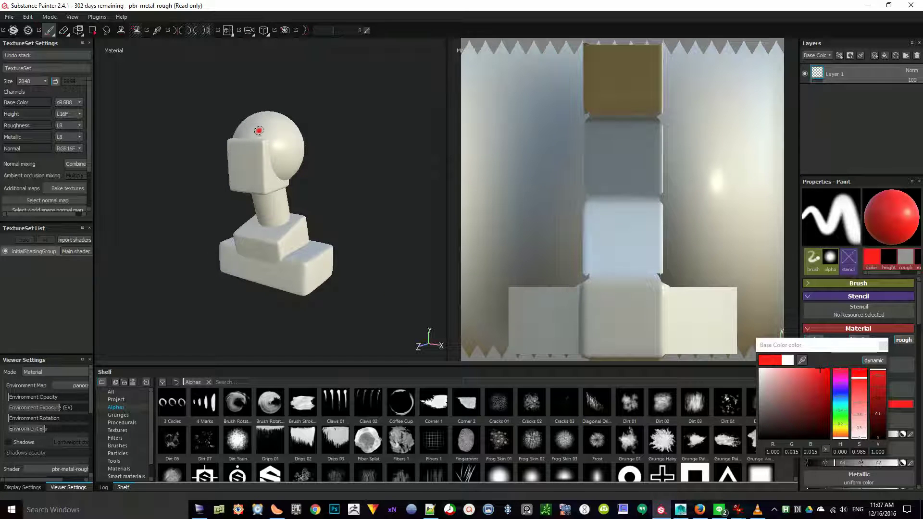
{"action": "mouse_move", "coordinate": [260, 126]}
{"action": "left_mouse_down"}
{"action": "mouse_move", "coordinate": [247, 149]}
{"action": "mouse_move", "coordinate": [278, 234]}
{"action": "mouse_move", "coordinate": [303, 248]}
{"action": "mouse_move", "coordinate": [303, 267]}
{"action": "mouse_move", "coordinate": [224, 265]}
{"action": "left_mouse_up"}
{"action": "left_click_drag", "start_coordinate": [342, 190], "coordinate": [344, 150], "text": "alt"}
{"action": "mouse_move", "coordinate": [289, 137]}
{"action": "left_mouse_down"}
{"action": "mouse_move", "coordinate": [248, 131]}
{"action": "mouse_move", "coordinate": [227, 146]}
{"action": "left_mouse_up"}
{"action": "left_click_drag", "start_coordinate": [320, 145], "coordinate": [319, 124], "text": "alt"}
{"action": "key", "text": "ctrl+z"}
{"action": "key", "text": "ctrl+z"}
{"action": "key", "text": "ctrl+z"}
{"action": "key", "text": "ctrl+z"}
{"action": "key", "text": "ctrl+z"}
{"action": "key", "text": "ctrl+z"}
{"action": "key", "text": "ctrl+z"}
{"action": "key", "text": "ctrl+z"}
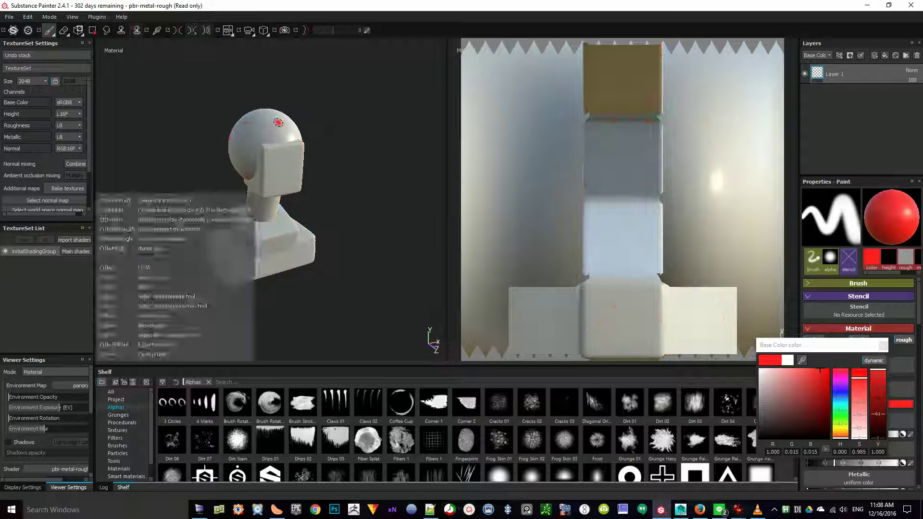
{"action": "key", "text": "ctrl+z"}
Close the base colour picker and set the view layout to 3D only.
{"action": "left_click", "coordinate": [883, 345]}
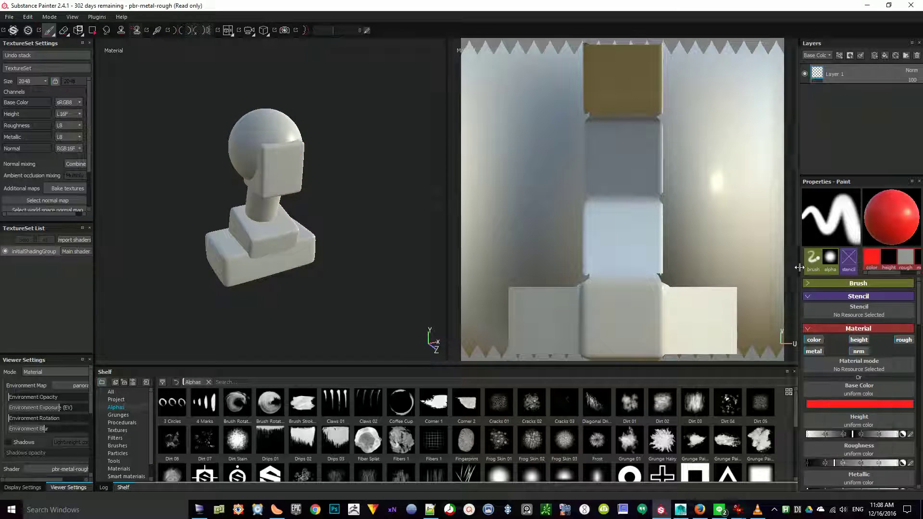
{"action": "left_click", "coordinate": [231, 34]}
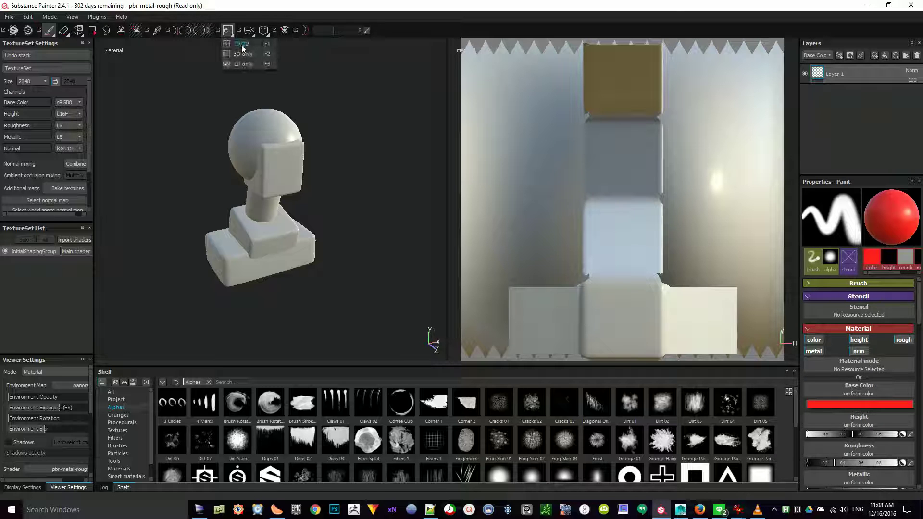
{"action": "left_click", "coordinate": [251, 55]}
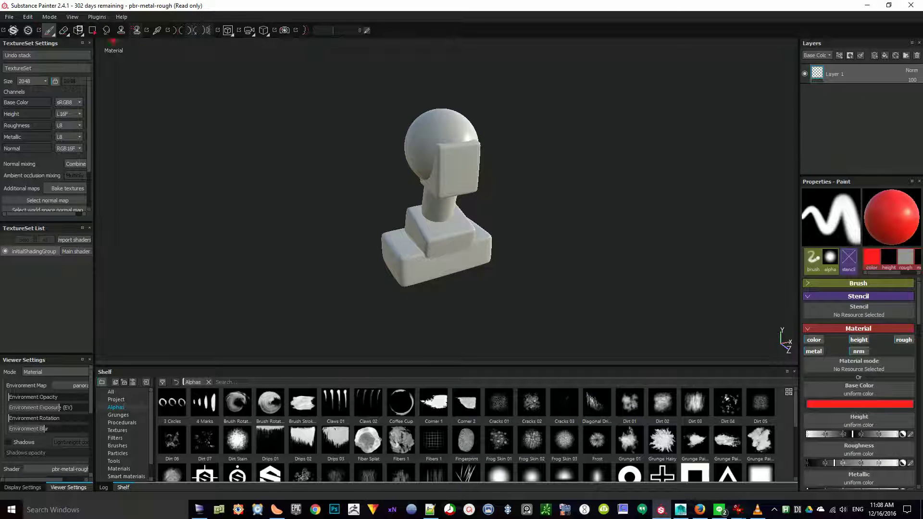
Switch to Iray rendering with a 778-second Max Time, then orbit to look up at the figure.
{"action": "left_click", "coordinate": [71, 18]}
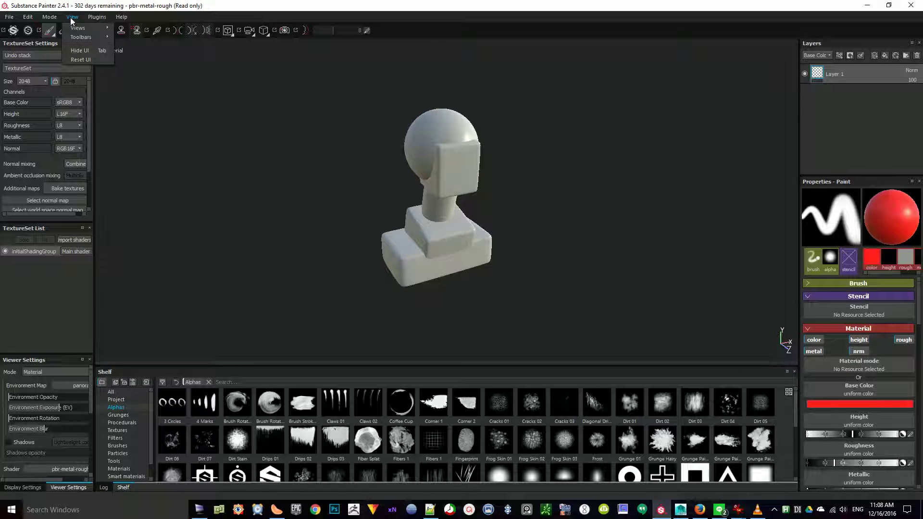
{"action": "mouse_move", "coordinate": [53, 18]}
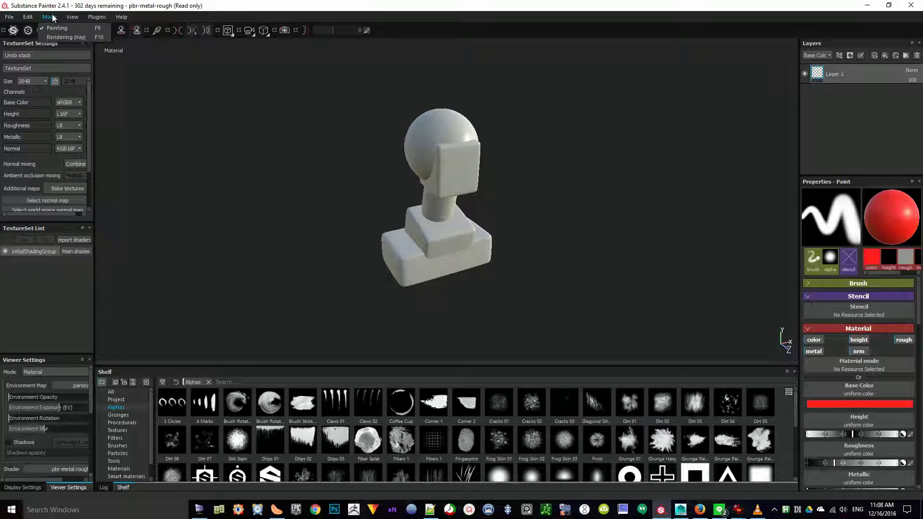
{"action": "left_click", "coordinate": [65, 36]}
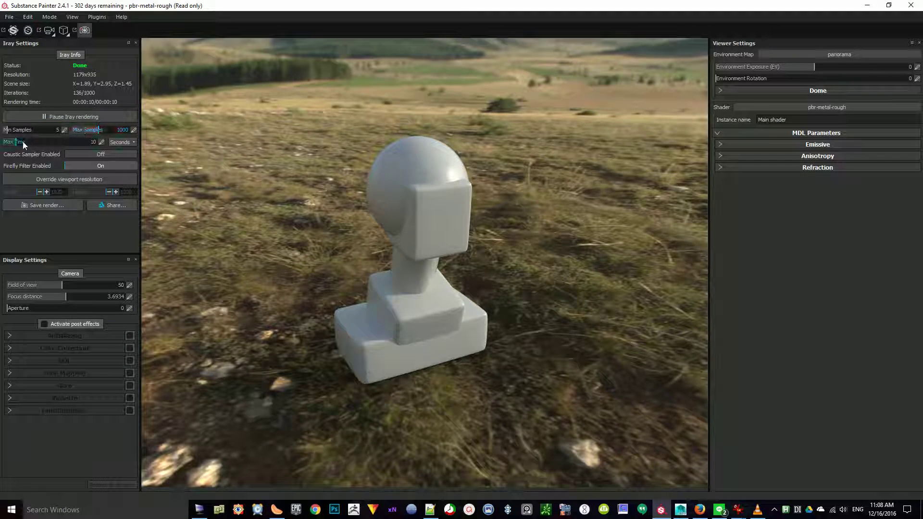
{"action": "left_click_drag", "start_coordinate": [24, 144], "coordinate": [47, 144]}
{"action": "left_click_drag", "start_coordinate": [54, 142], "coordinate": [59, 143]}
{"action": "left_click_drag", "start_coordinate": [510, 243], "coordinate": [444, 236], "text": "alt"}
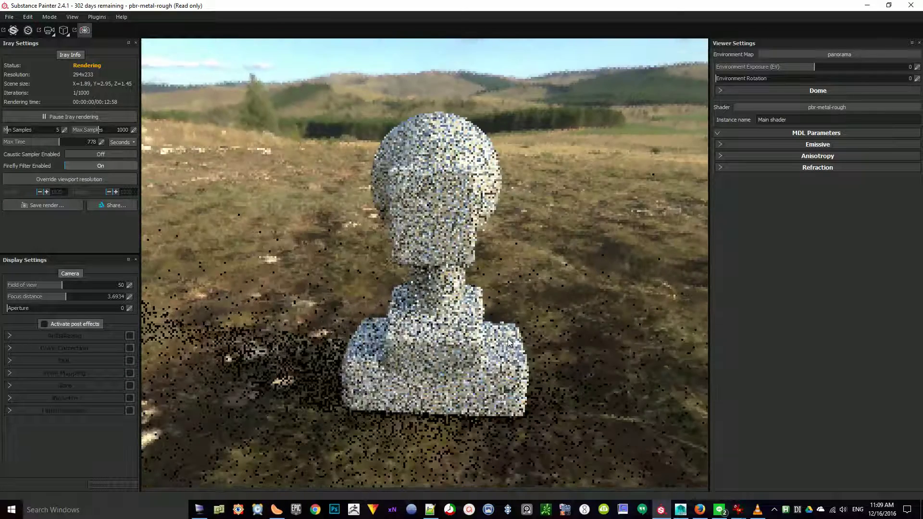
{"action": "left_click_drag", "start_coordinate": [509, 342], "coordinate": [434, 301], "text": "alt"}
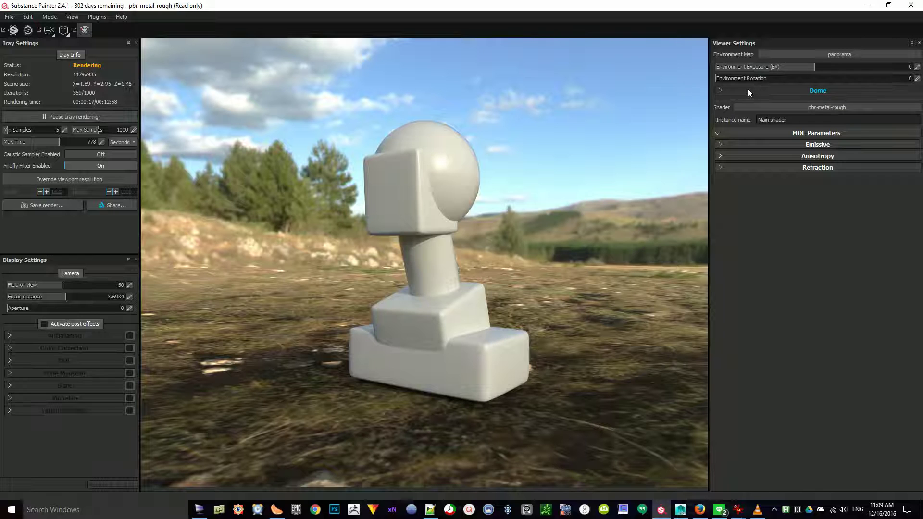
Use a grey Clear color dome with Sphere with ground and Ground on, viewed more frontally.
{"action": "left_click", "coordinate": [726, 89]}
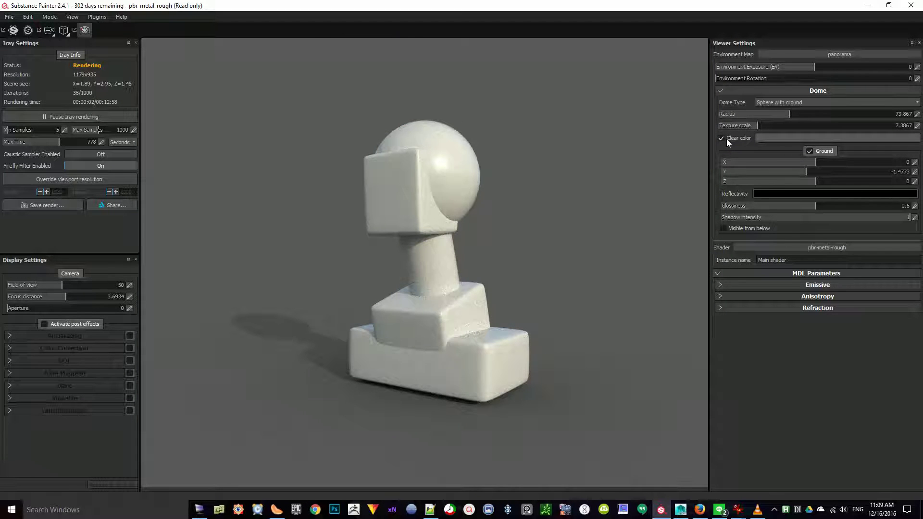
{"action": "left_click_drag", "start_coordinate": [579, 258], "coordinate": [388, 213], "text": "alt"}
{"action": "mouse_move", "coordinate": [436, 285]}
{"action": "left_mouse_down", "text": "alt"}
{"action": "mouse_move", "coordinate": [465, 284]}
{"action": "mouse_move", "coordinate": [451, 308]}
{"action": "mouse_move", "coordinate": [445, 296]}
{"action": "left_mouse_up", "text": "alt"}
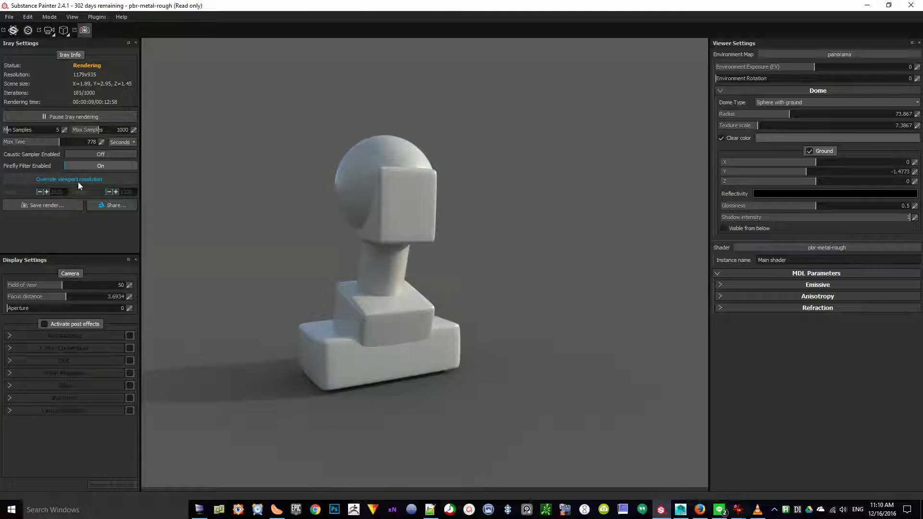
Override the viewport resolution to 1200 wide by 1920 high.
{"action": "left_click", "coordinate": [92, 181]}
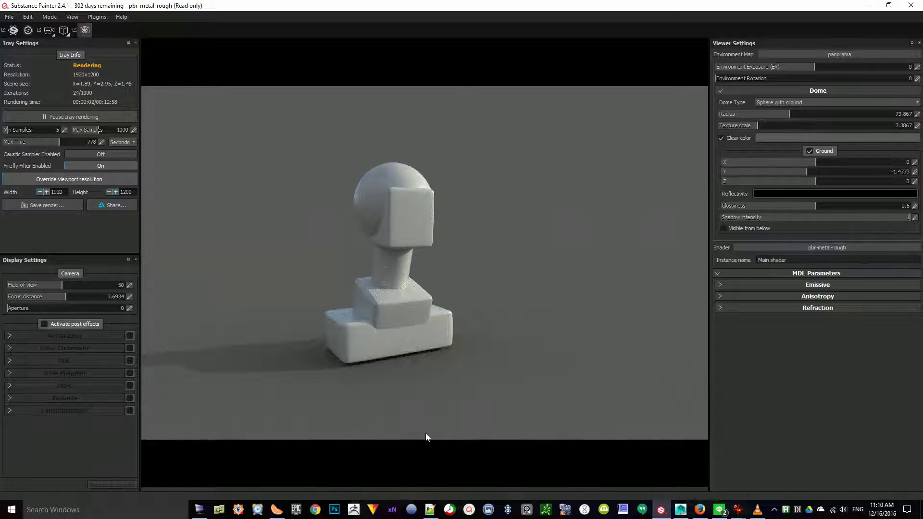
{"action": "double_click", "coordinate": [61, 191]}
{"action": "double_click", "coordinate": [134, 190]}
{"action": "type", "text": "1920"}
{"action": "key", "text": "Return"}
{"action": "double_click", "coordinate": [64, 192]}
{"action": "type", "text": "12"}
{"action": "key", "text": "Return"}
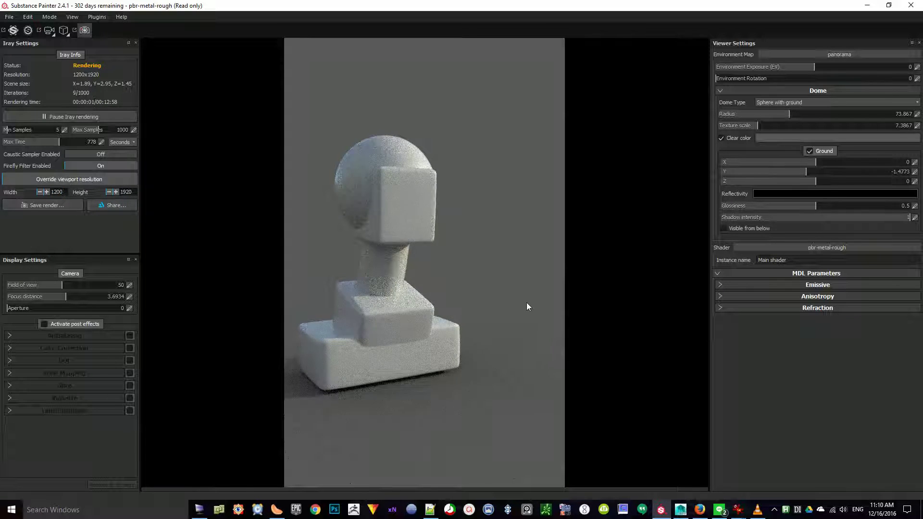
Orbit, pan and zoom so the figure sits centred, showing its side.
{"action": "left_click_drag", "start_coordinate": [404, 298], "coordinate": [456, 358], "text": "alt"}
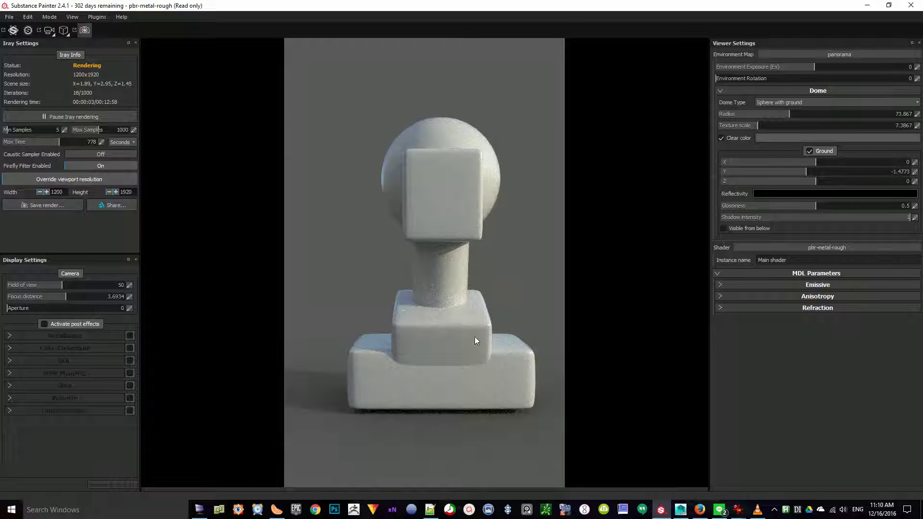
{"action": "mouse_move", "coordinate": [495, 290]}
{"action": "middle_mouse_down", "text": "alt"}
{"action": "mouse_move", "coordinate": [484, 288]}
{"action": "mouse_move", "coordinate": [491, 299]}
{"action": "middle_mouse_up", "text": "alt"}
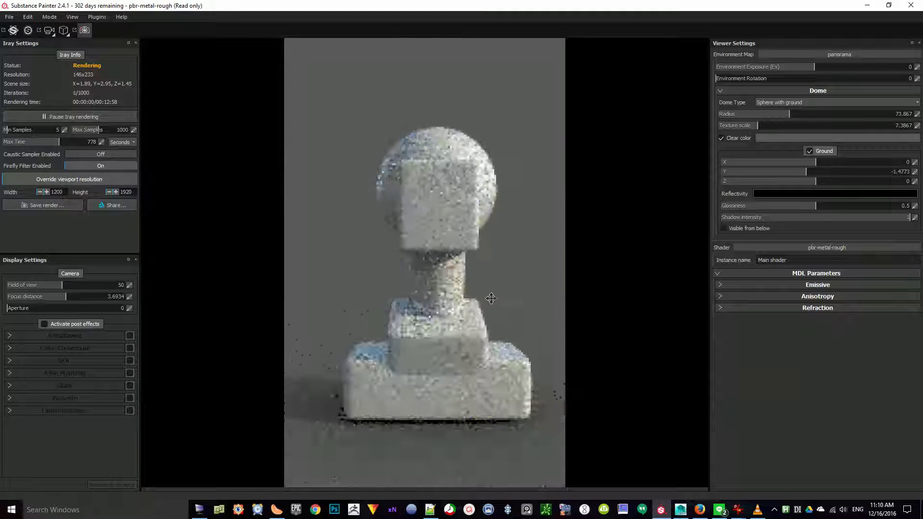
{"action": "mouse_move", "coordinate": [501, 270]}
{"action": "right_mouse_down", "text": "alt"}
{"action": "mouse_move", "coordinate": [537, 412]}
{"action": "mouse_move", "coordinate": [507, 283]}
{"action": "right_mouse_up", "text": "alt"}
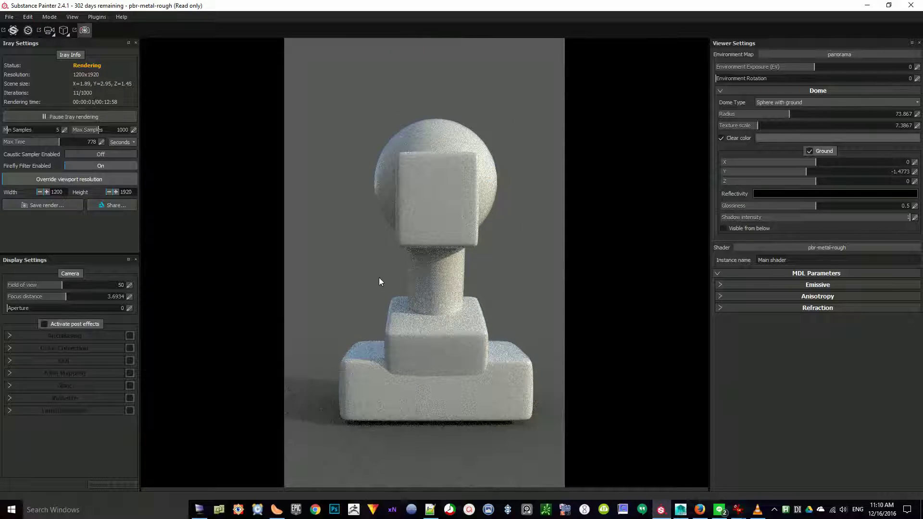
{"action": "left_click_drag", "start_coordinate": [379, 281], "coordinate": [546, 338], "text": "alt"}
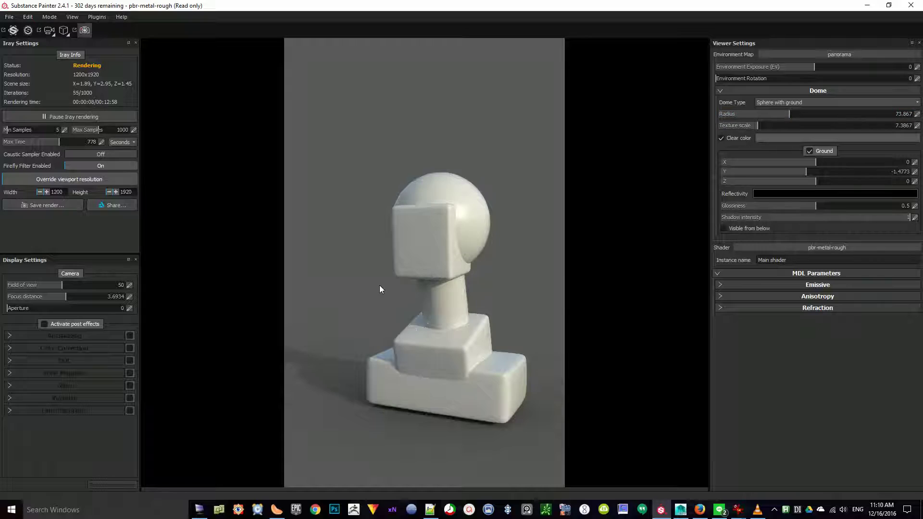
Set Environment Rotation to 81 and dolly the camera closer to the figure.
{"action": "right_click_drag", "start_coordinate": [380, 289], "coordinate": [476, 287], "text": "shift"}
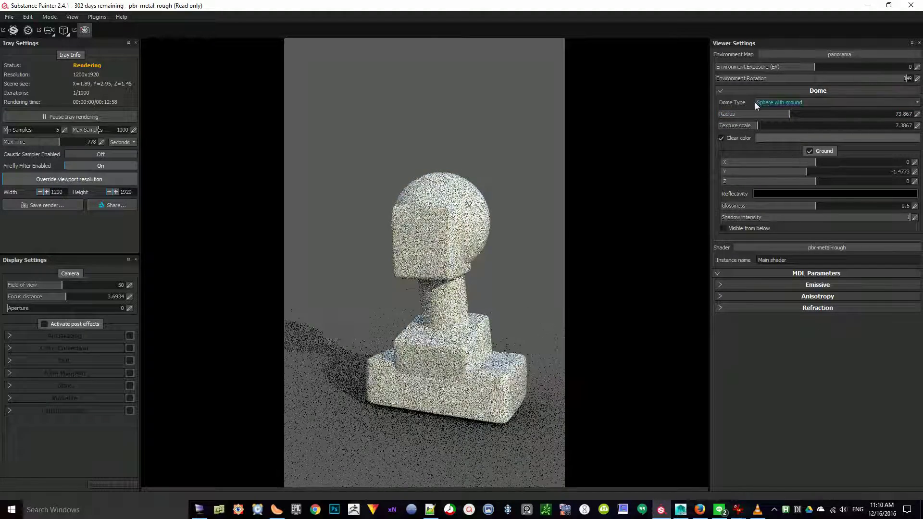
{"action": "right_click_drag", "start_coordinate": [389, 314], "coordinate": [512, 317], "text": "shift"}
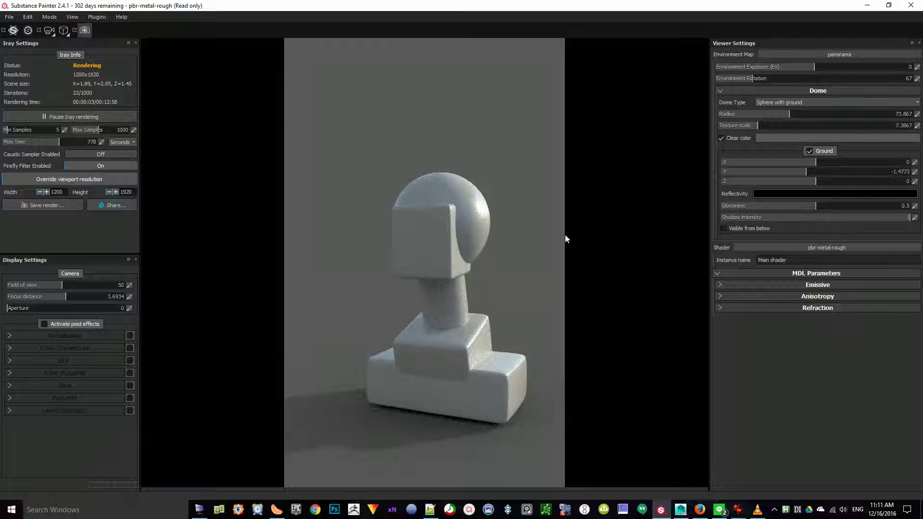
{"action": "mouse_move", "coordinate": [540, 259]}
{"action": "right_mouse_down", "text": "shift"}
{"action": "mouse_move", "coordinate": [524, 258]}
{"action": "mouse_move", "coordinate": [543, 259]}
{"action": "right_mouse_up", "text": "shift"}
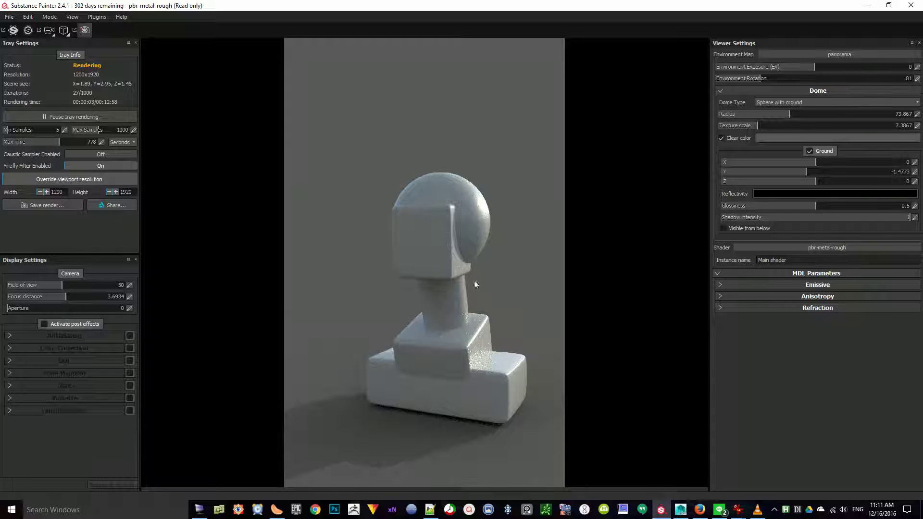
{"action": "right_click_drag", "start_coordinate": [508, 406], "coordinate": [500, 400], "text": "alt"}
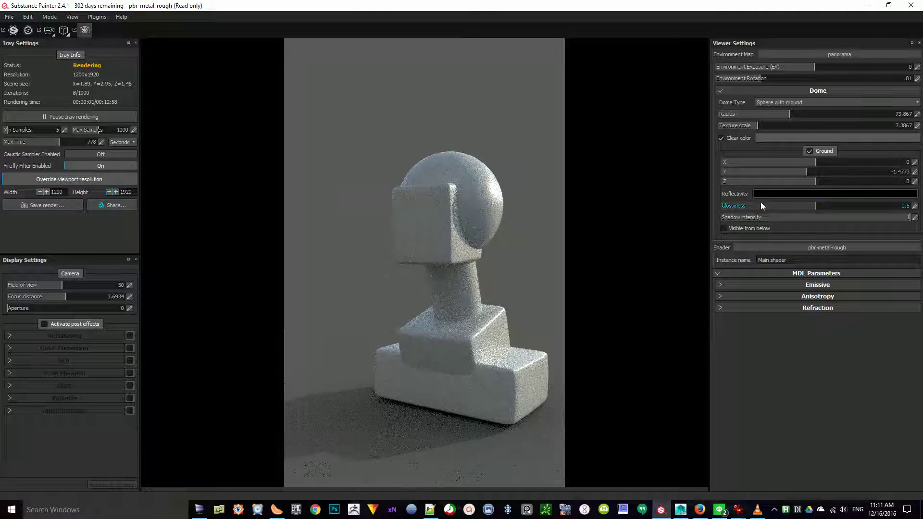
Toggle the ground plane off and on, then start raising its Y height.
{"action": "left_click", "coordinate": [810, 151]}
{"action": "left_click", "coordinate": [810, 151]}
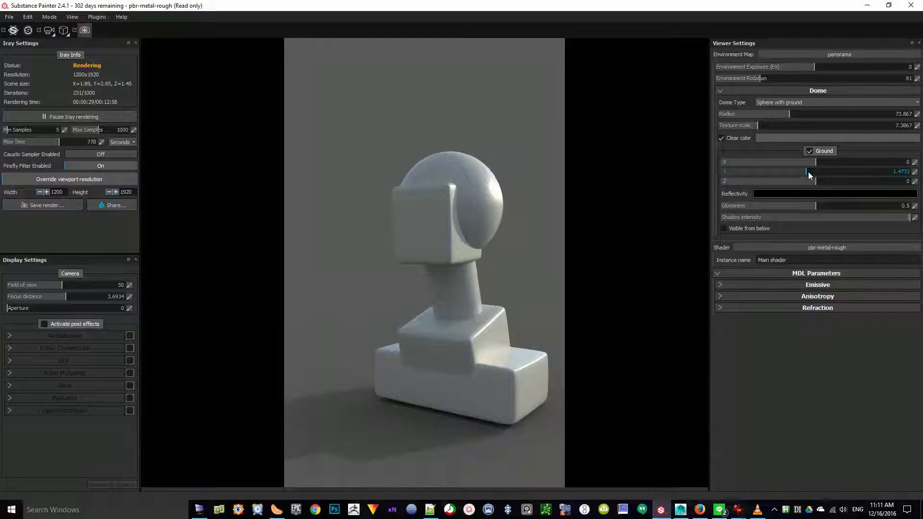
{"action": "left_click", "coordinate": [915, 172]}
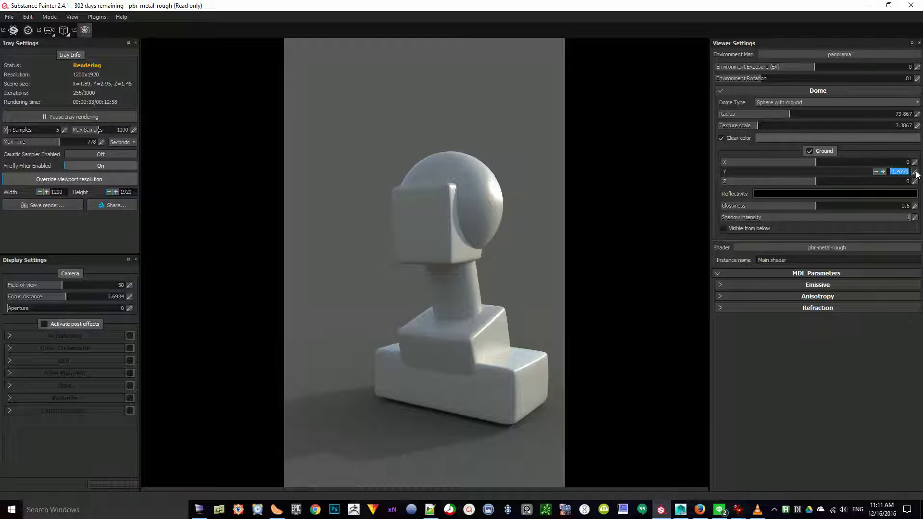
{"action": "left_click", "coordinate": [884, 172]}
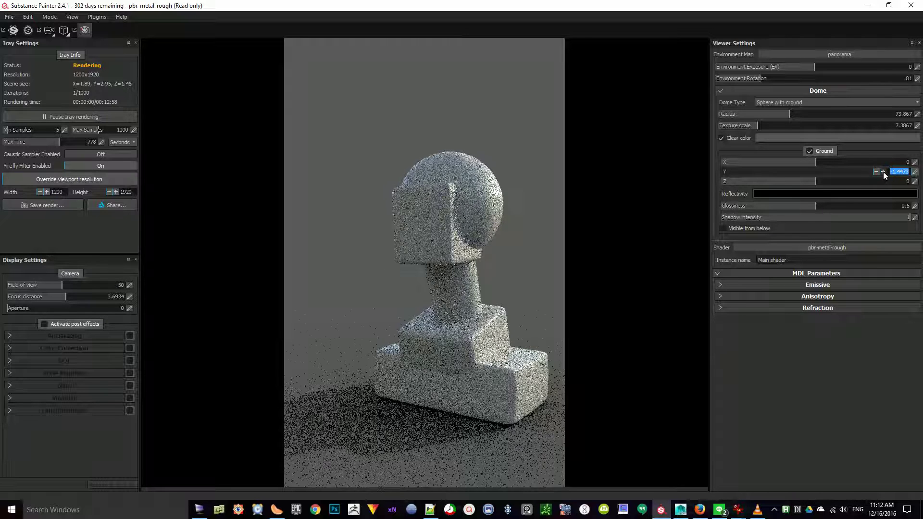
{"action": "left_click", "coordinate": [884, 172]}
{"action": "left_click", "coordinate": [883, 171]}
{"action": "left_click", "coordinate": [884, 172]}
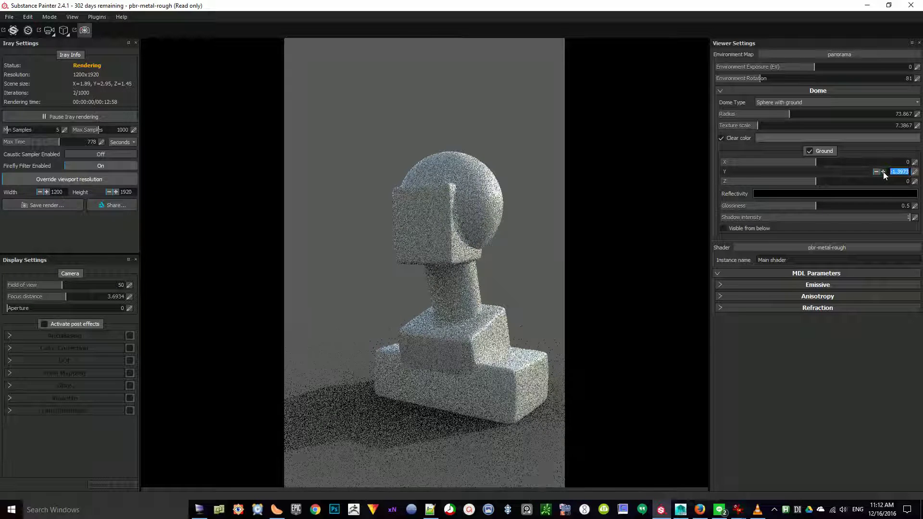
Fine-tune the ground Y height to -1.4273 and orbit around the figure.
{"action": "left_click", "coordinate": [877, 172]}
{"action": "left_click", "coordinate": [876, 172]}
{"action": "left_click", "coordinate": [876, 171]}
{"action": "left_click", "coordinate": [877, 172]}
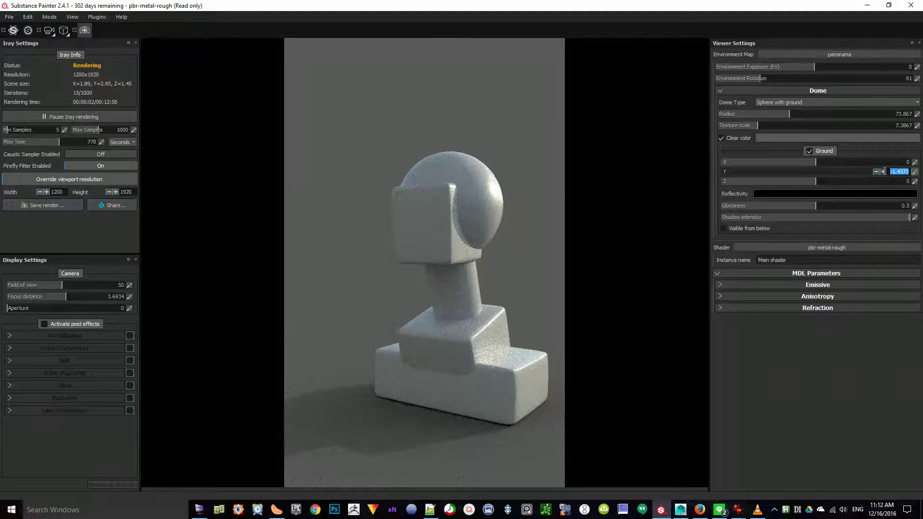
{"action": "left_click", "coordinate": [884, 172]}
{"action": "left_click", "coordinate": [883, 172]}
{"action": "left_click", "coordinate": [884, 172]}
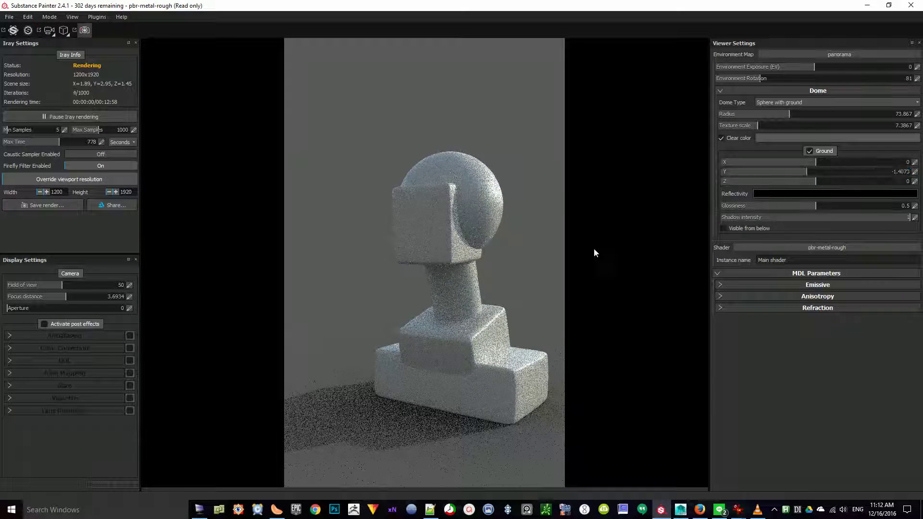
{"action": "left_click", "coordinate": [899, 172]}
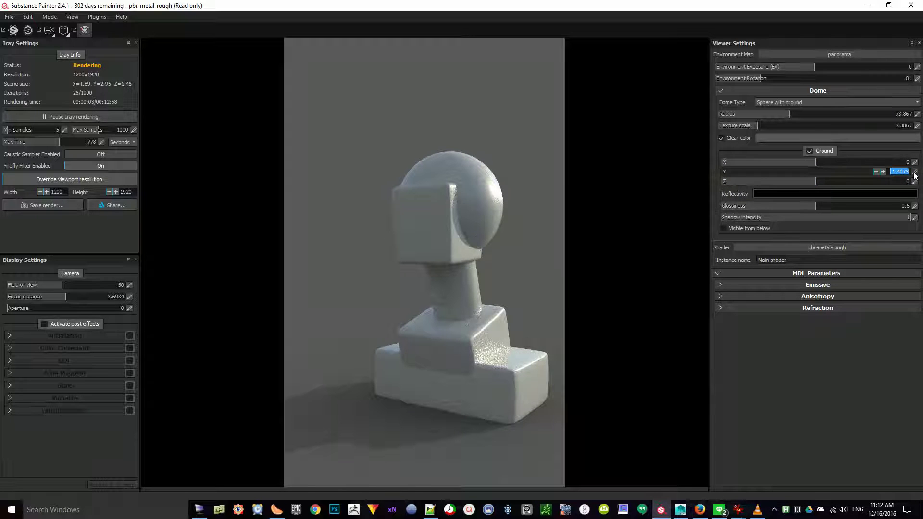
{"action": "left_click", "coordinate": [876, 172]}
{"action": "left_click", "coordinate": [876, 172]}
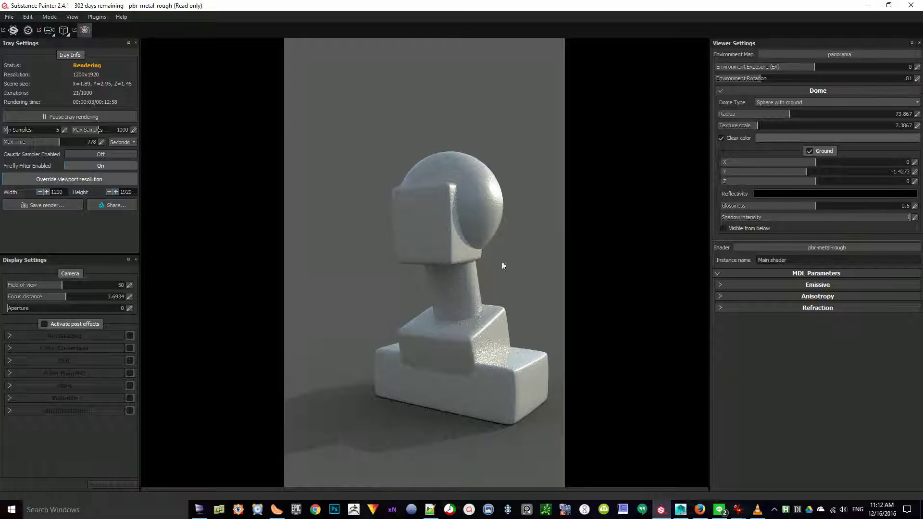
{"action": "left_click_drag", "start_coordinate": [536, 337], "coordinate": [414, 322], "text": "alt"}
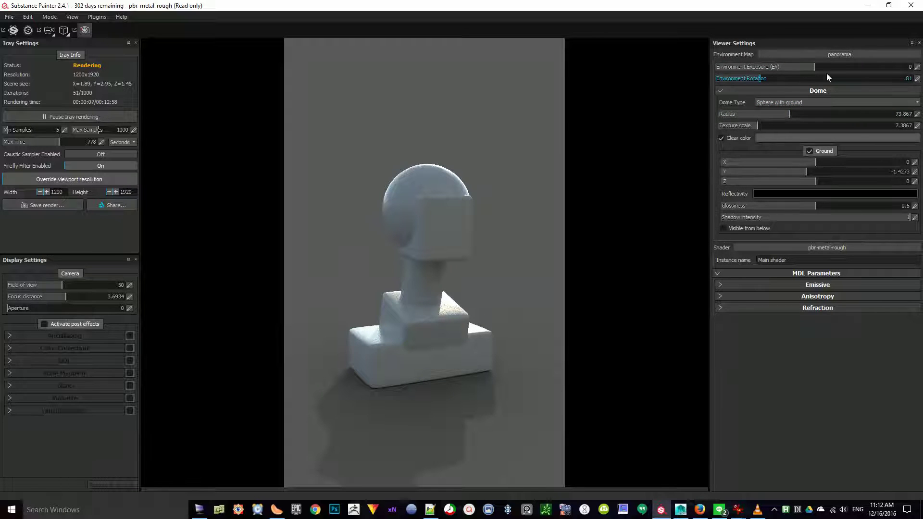
Swing the environment rotation from 22 round to about 346 to relight the figure.
{"action": "right_click_drag", "start_coordinate": [469, 240], "coordinate": [515, 259], "text": "shift"}
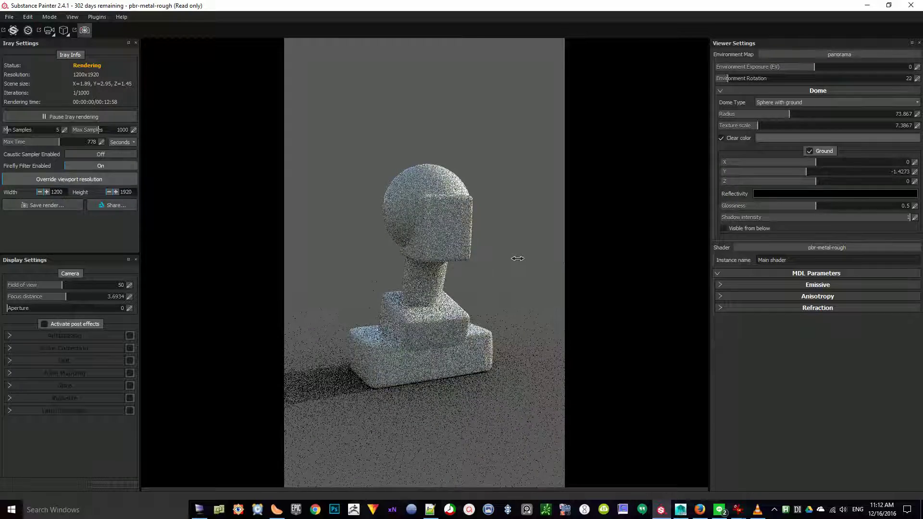
{"action": "right_click_drag", "start_coordinate": [518, 258], "coordinate": [505, 257], "text": "shift"}
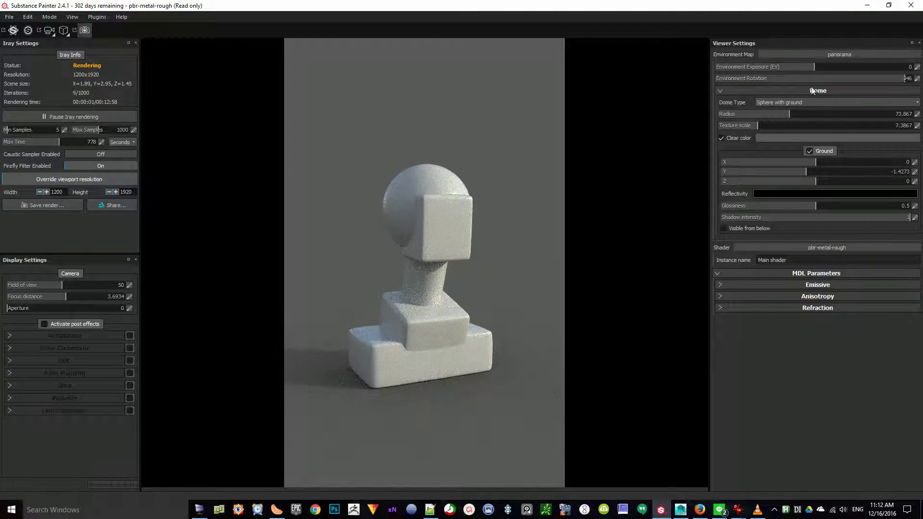
Try the Abandoned and then bonifacio_aragon_stairs environment maps.
{"action": "left_click", "coordinate": [829, 56]}
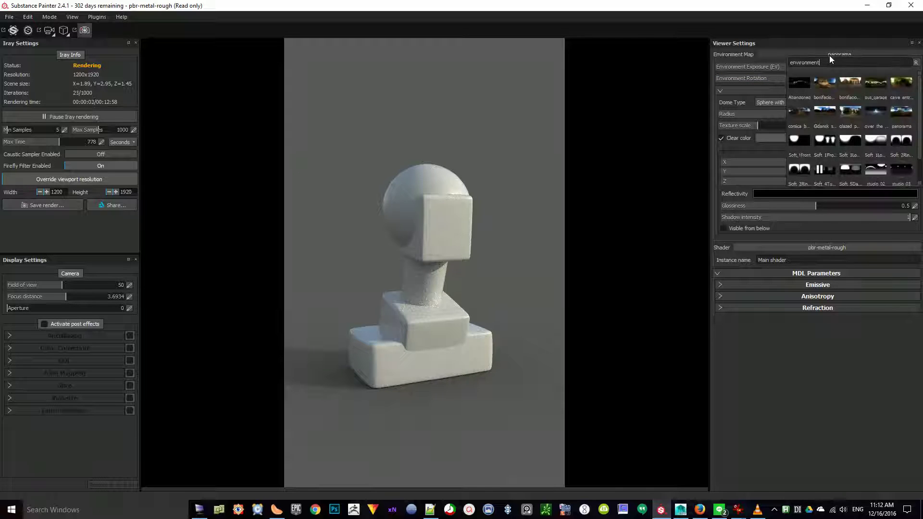
{"action": "left_click", "coordinate": [800, 87]}
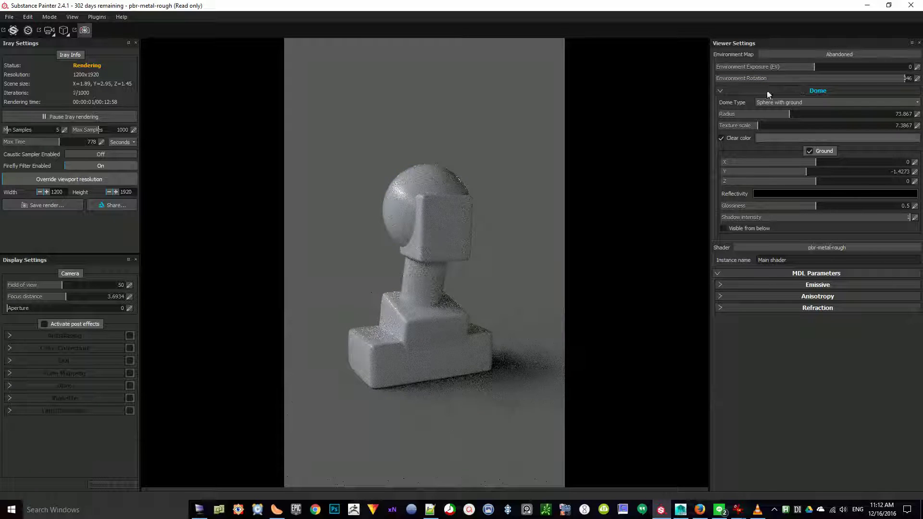
{"action": "left_click", "coordinate": [862, 57]}
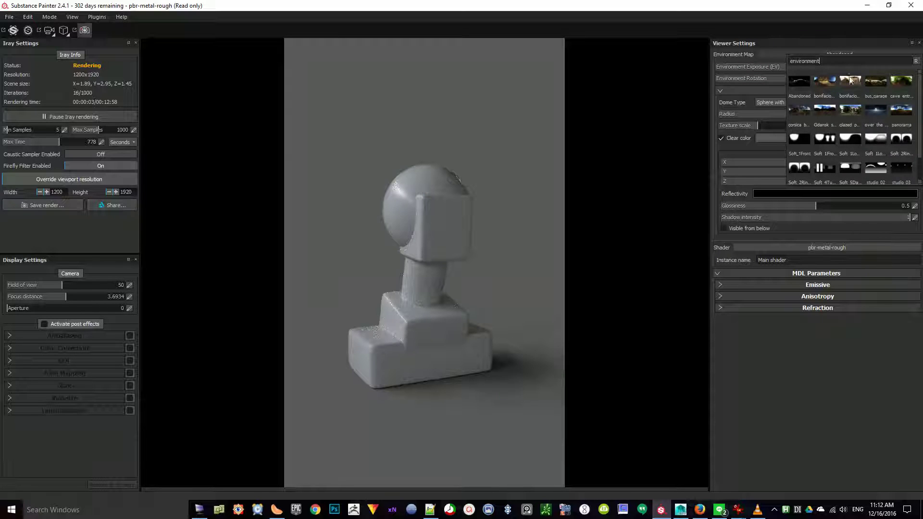
{"action": "left_click", "coordinate": [824, 82]}
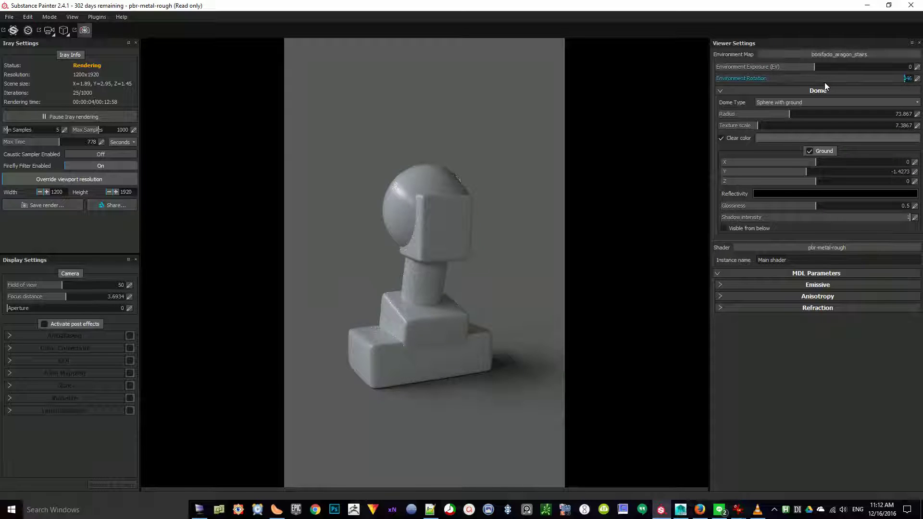
Switch to cave_entry_in_the_forest and set Environment Rotation to 56.
{"action": "left_click", "coordinate": [853, 52]}
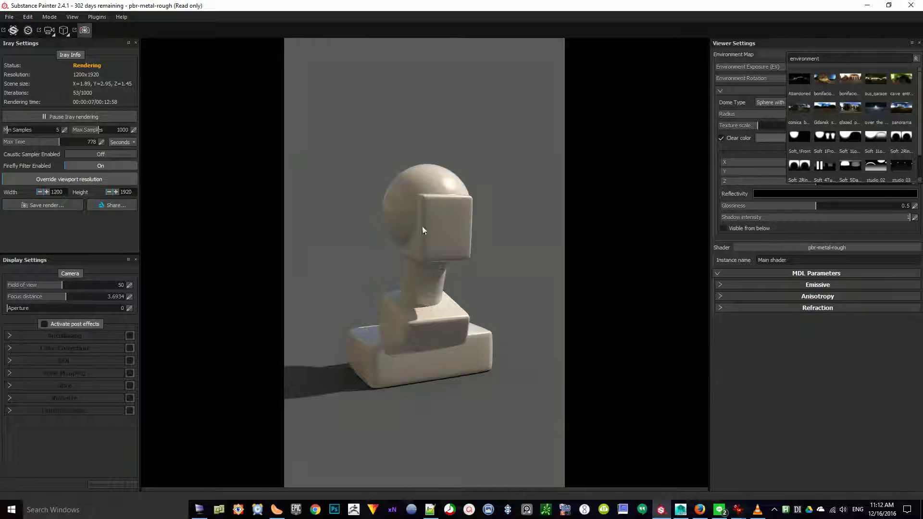
{"action": "left_click", "coordinate": [901, 79]}
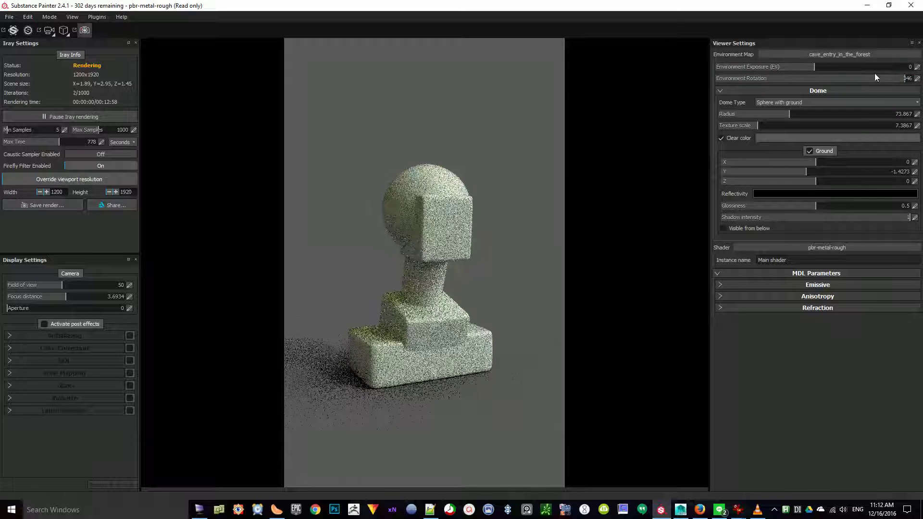
{"action": "right_click_drag", "start_coordinate": [506, 276], "coordinate": [491, 301], "text": "shift"}
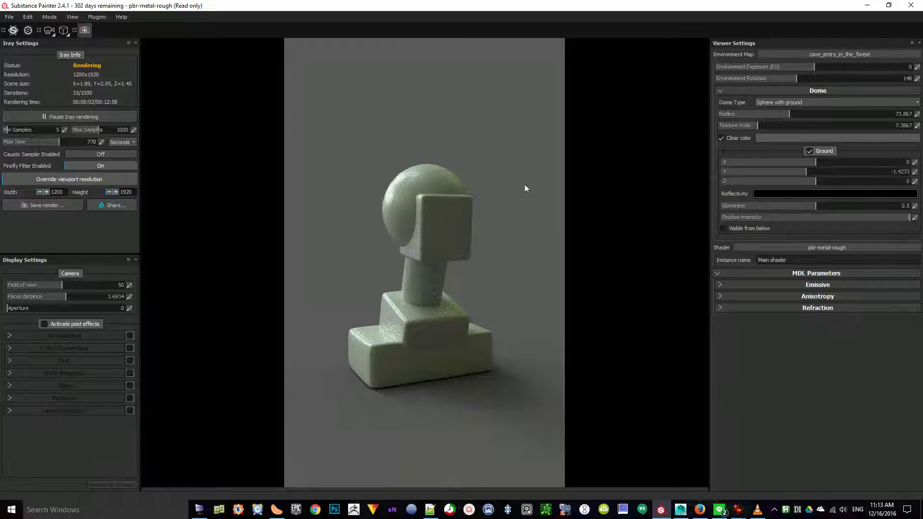
{"action": "right_click_drag", "start_coordinate": [509, 324], "coordinate": [508, 305], "text": "shift"}
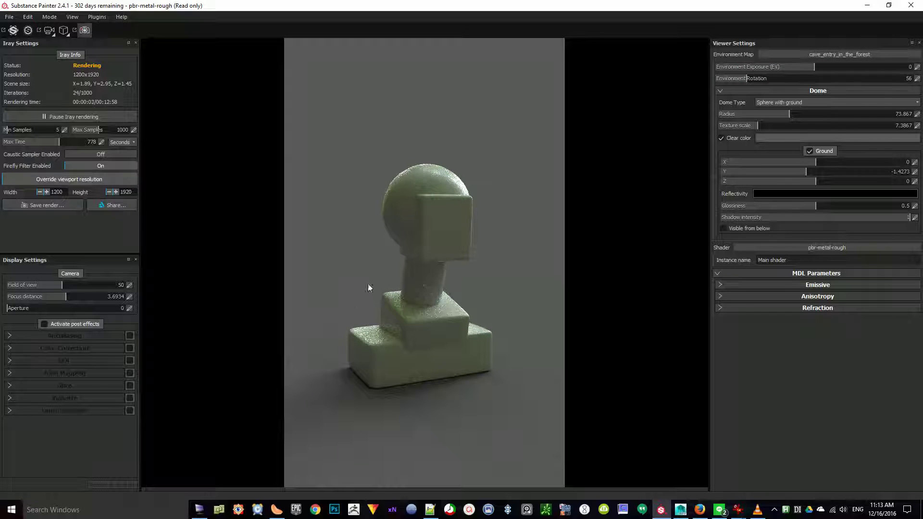
Try Soft_1Front, then Soft_1LowContrastFront with Environment Rotation at 108.
{"action": "left_click", "coordinate": [840, 53]}
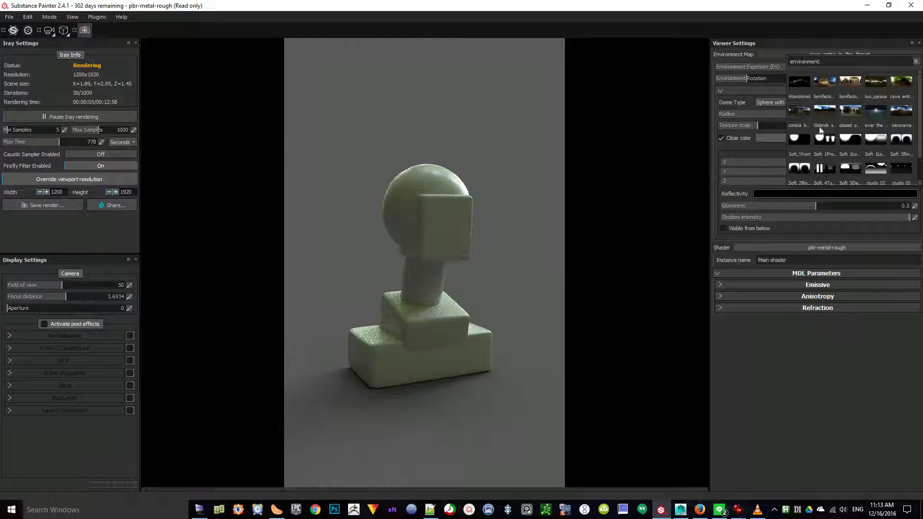
{"action": "scroll", "coordinate": [875, 154], "scroll_direction": "down", "scroll_amount": 1}
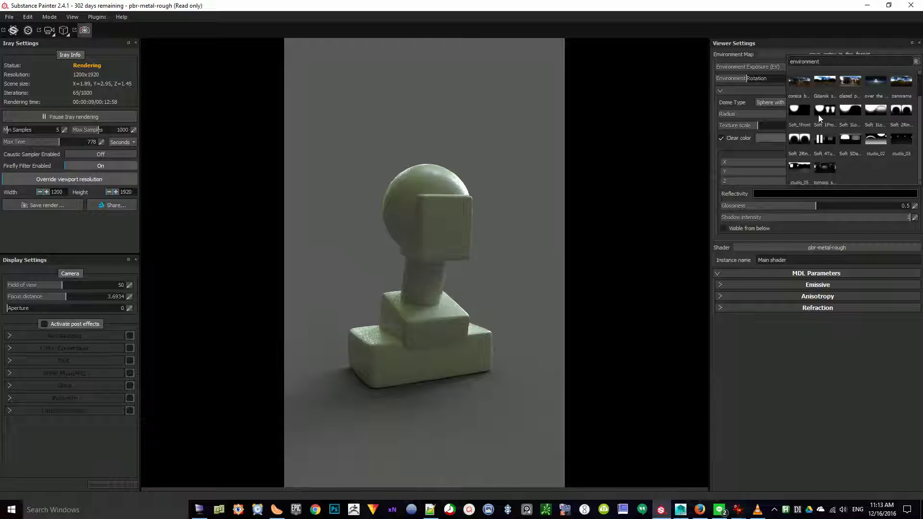
{"action": "left_click", "coordinate": [799, 110]}
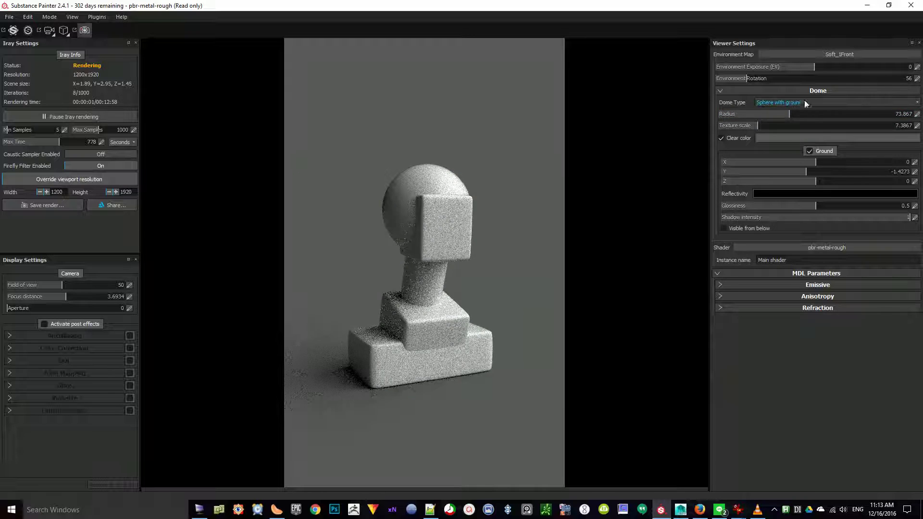
{"action": "left_click", "coordinate": [834, 55]}
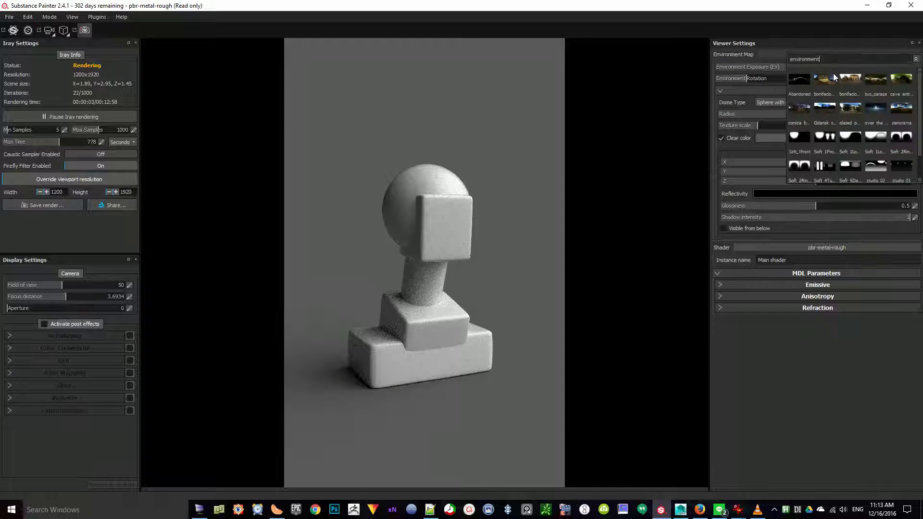
{"action": "left_click", "coordinate": [855, 140]}
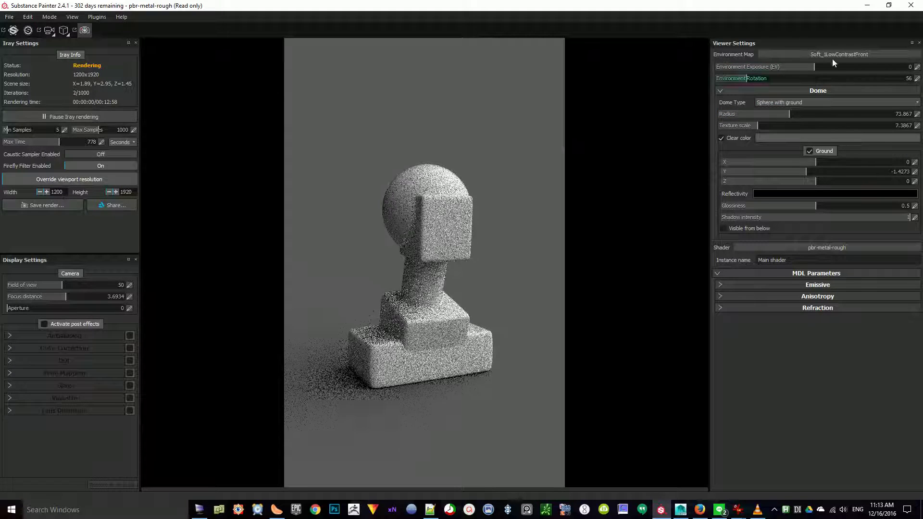
{"action": "right_click_drag", "start_coordinate": [497, 246], "coordinate": [617, 238], "text": "shift"}
Compare Soft_1LowContrastFront_2Backs, Soft_2RingHighContrast and Soft_1Front_2Backs environment maps.
{"action": "left_click", "coordinate": [845, 56]}
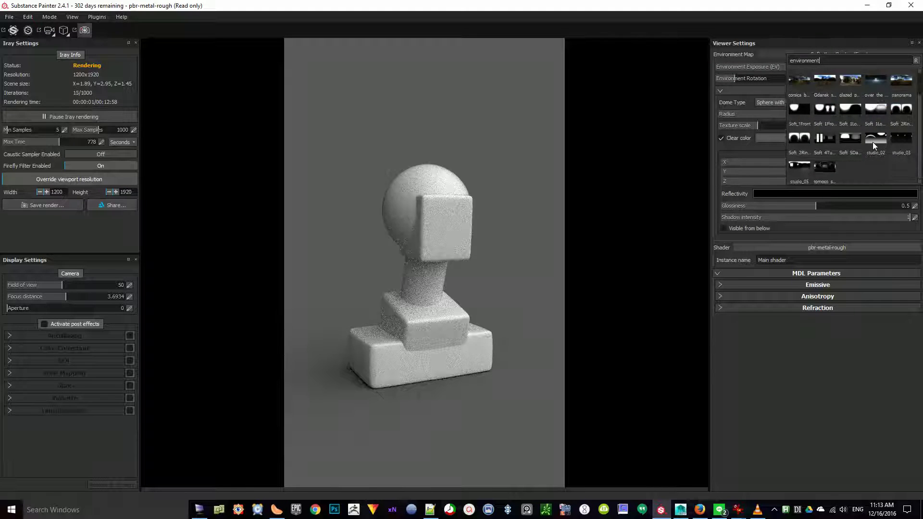
{"action": "left_click", "coordinate": [874, 140]}
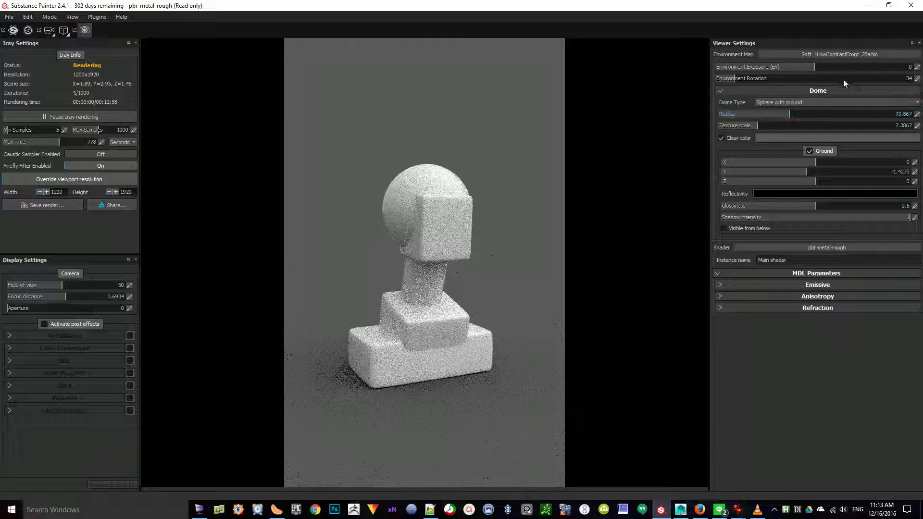
{"action": "left_click", "coordinate": [844, 54]}
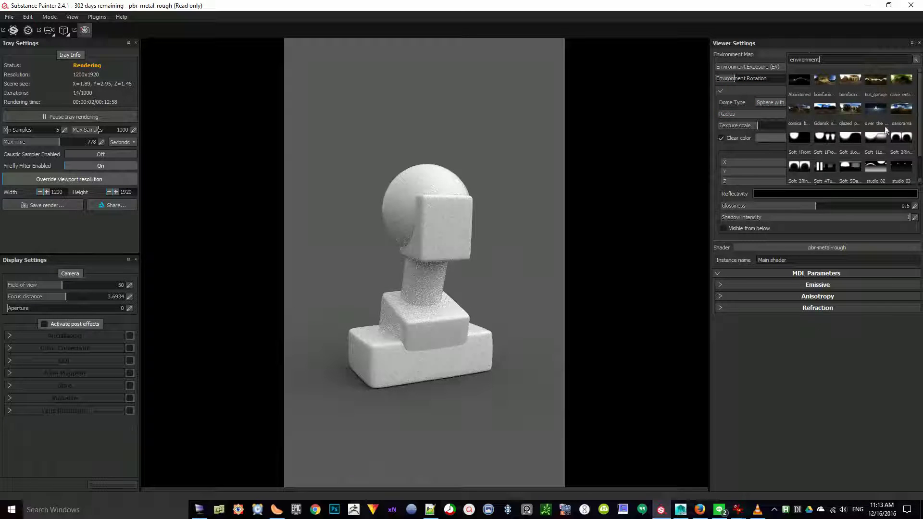
{"action": "left_click", "coordinate": [905, 146]}
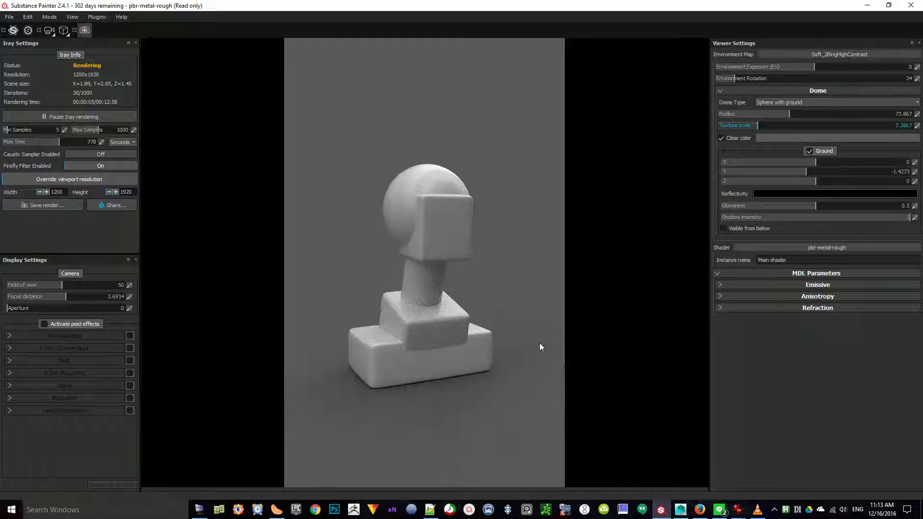
{"action": "left_click", "coordinate": [821, 54]}
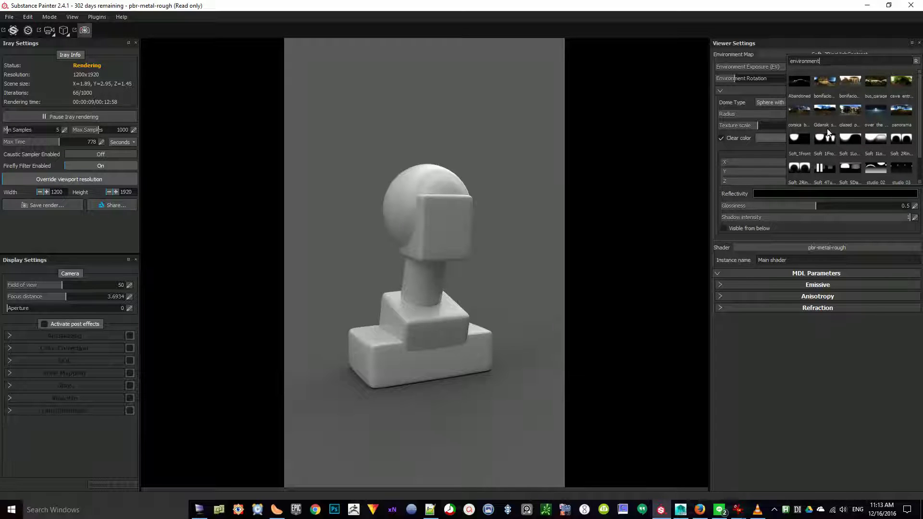
{"action": "scroll", "coordinate": [821, 128], "scroll_direction": "down", "scroll_amount": 1}
{"action": "left_click", "coordinate": [816, 127]}
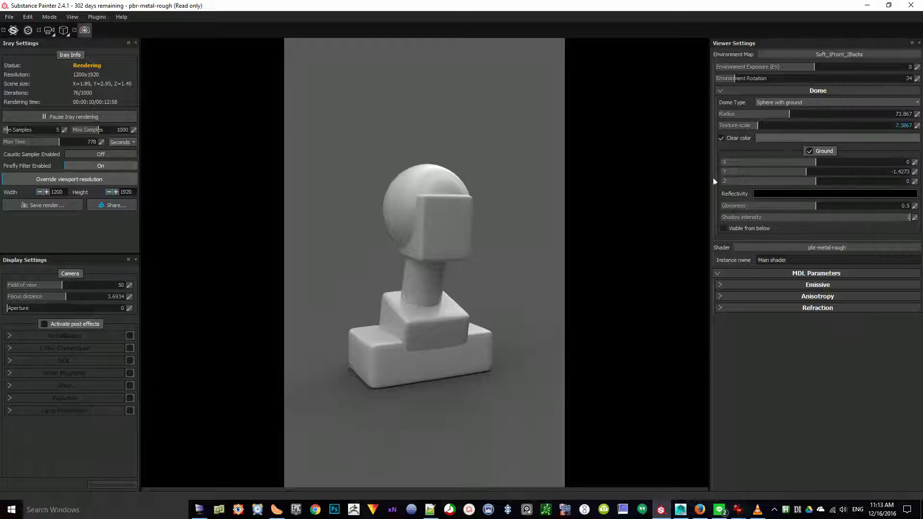
Try Soft_2RingLowContrast, then return to Soft_1Front with Environment Rotation 115.
{"action": "left_click", "coordinate": [826, 54]}
{"action": "left_click", "coordinate": [800, 168]}
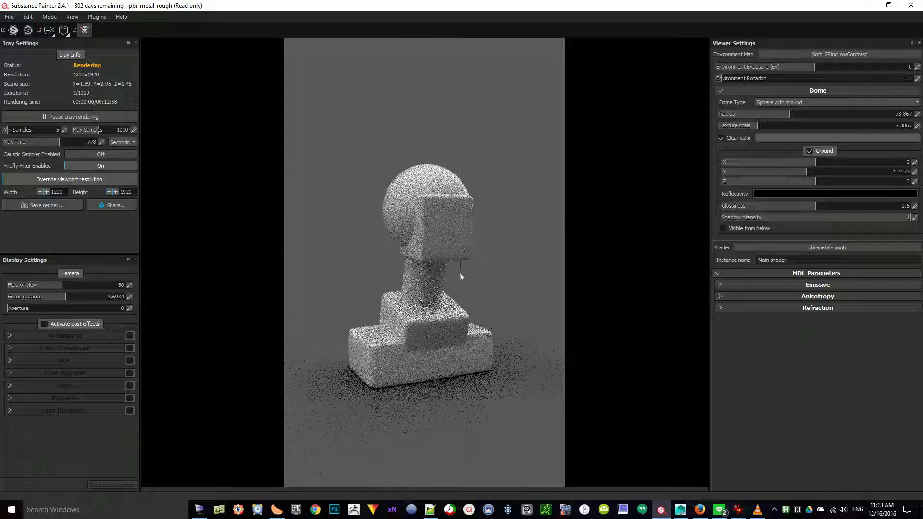
{"action": "right_click_drag", "start_coordinate": [515, 270], "coordinate": [475, 310], "text": "shift"}
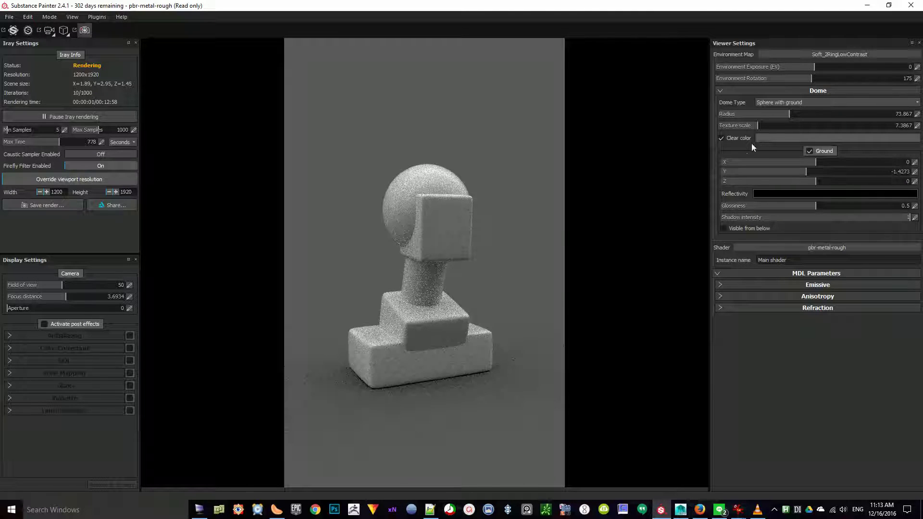
{"action": "left_click", "coordinate": [824, 52]}
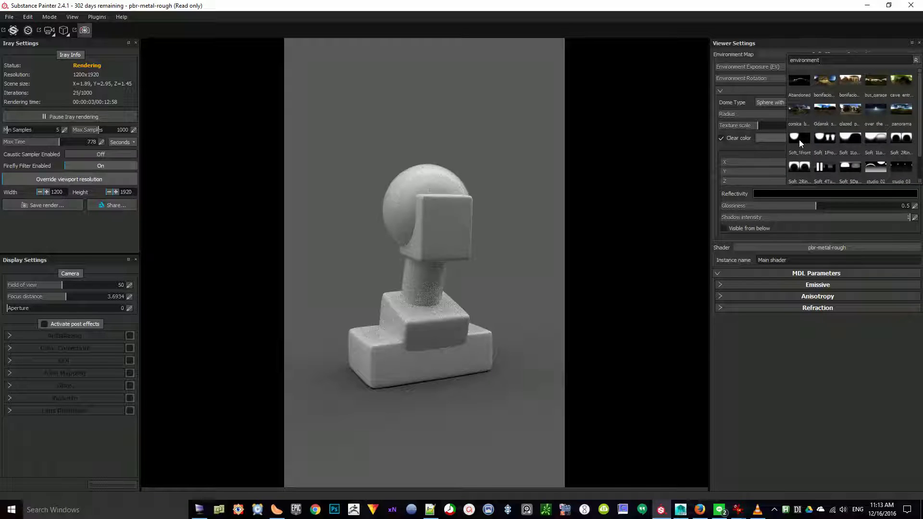
{"action": "left_click", "coordinate": [798, 140]}
{"action": "right_click_drag", "start_coordinate": [623, 221], "coordinate": [509, 254], "text": "shift"}
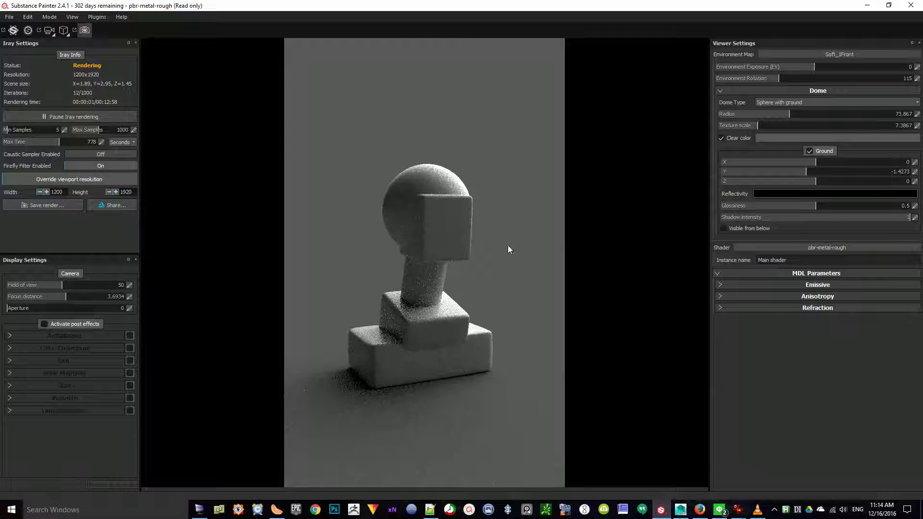
Set Environment Rotation to 108, then zoom and orbit so the figure fills the frame.
{"action": "right_click_drag", "start_coordinate": [504, 248], "coordinate": [492, 261], "text": "shift"}
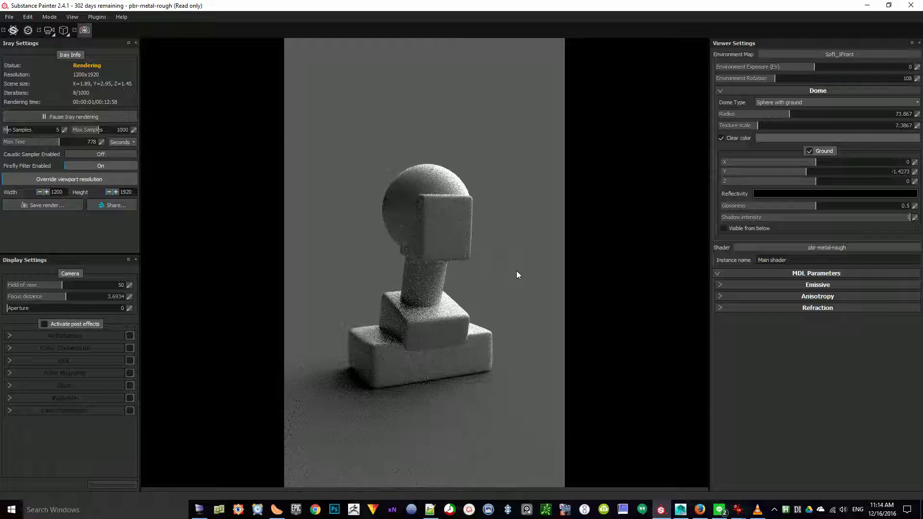
{"action": "right_click_drag", "start_coordinate": [491, 312], "coordinate": [624, 318], "text": "alt"}
{"action": "left_click_drag", "start_coordinate": [624, 317], "coordinate": [505, 333], "text": "alt"}
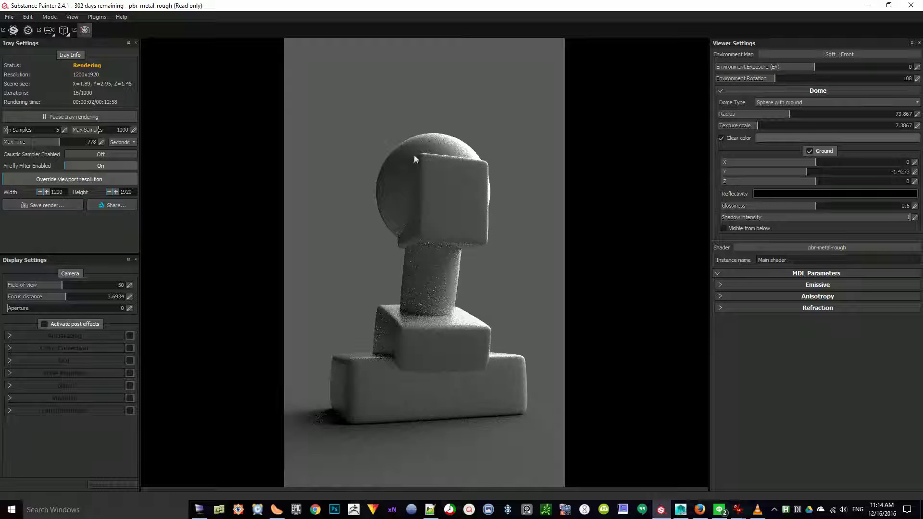
{"action": "left_click_drag", "start_coordinate": [524, 325], "coordinate": [533, 301], "text": "alt"}
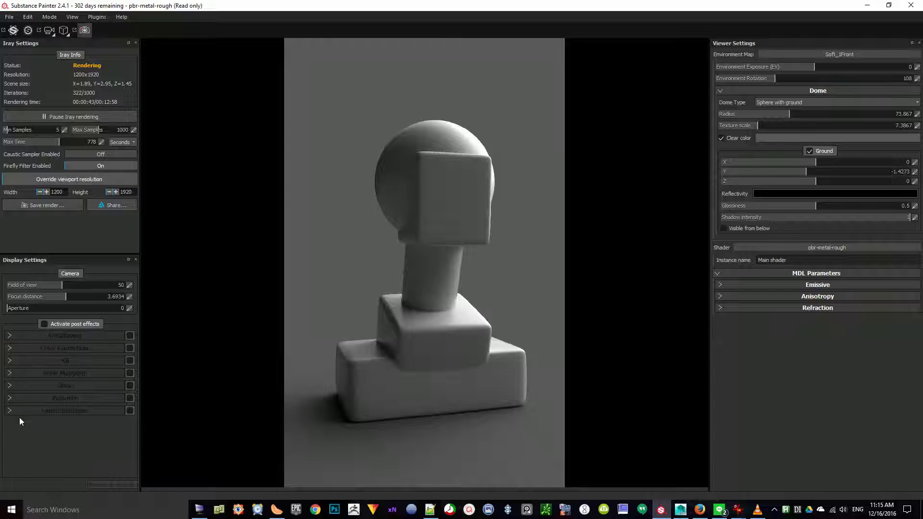
Try post effects with Tone Mapping exposure 1.26, compare on/off, and leave them off.
{"action": "left_click", "coordinate": [45, 324]}
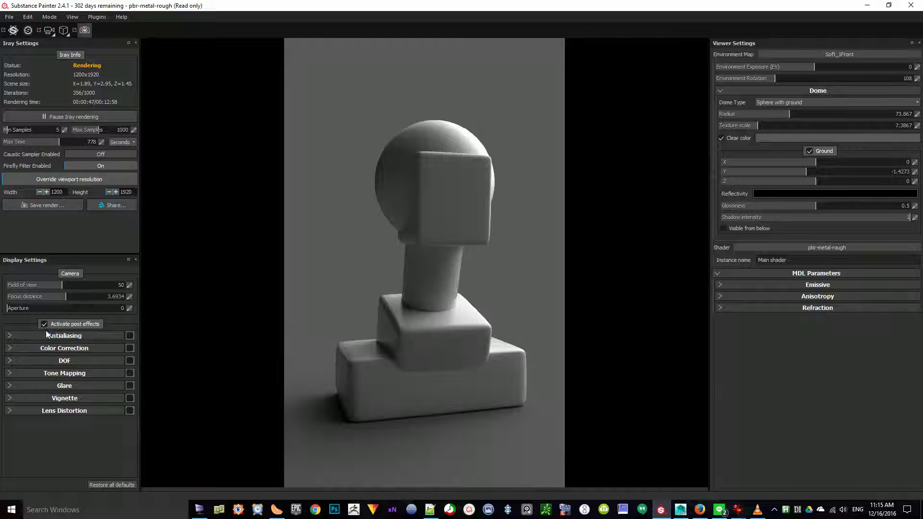
{"action": "left_click", "coordinate": [94, 375]}
{"action": "left_click", "coordinate": [129, 374]}
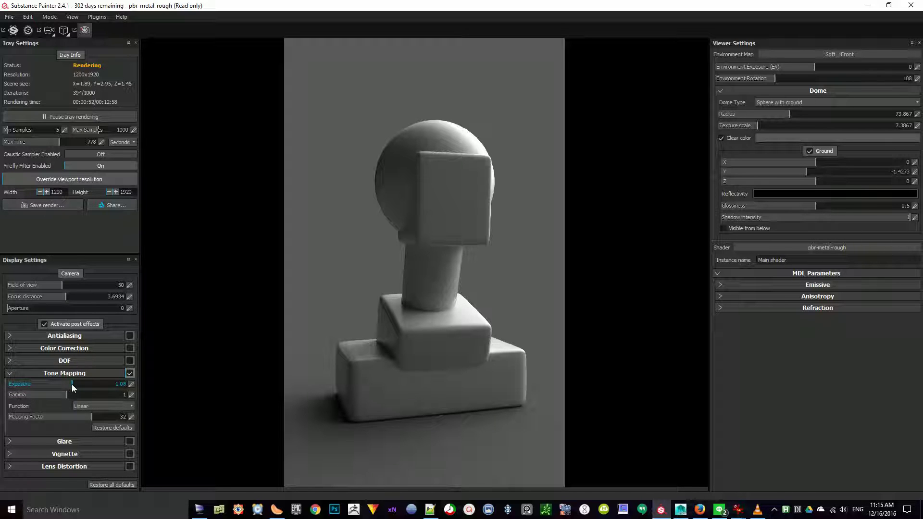
{"action": "left_click_drag", "start_coordinate": [76, 385], "coordinate": [82, 385]}
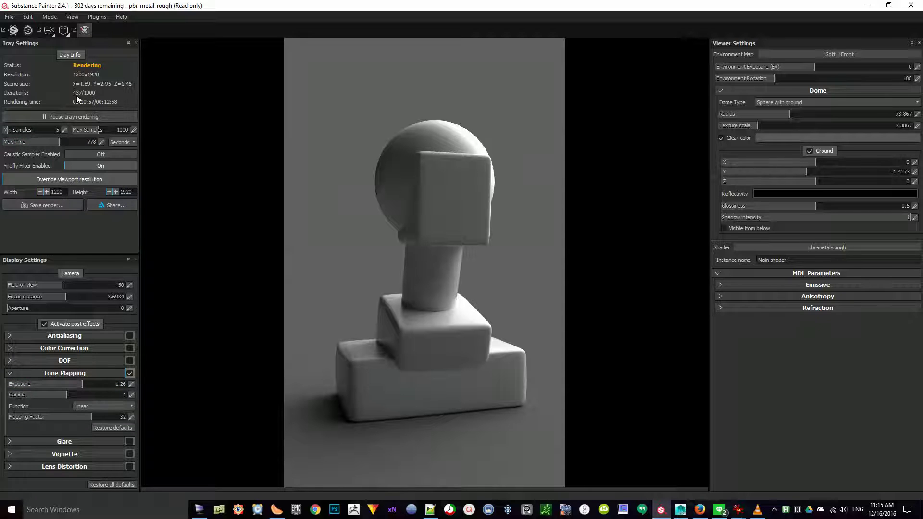
{"action": "left_click", "coordinate": [45, 324]}
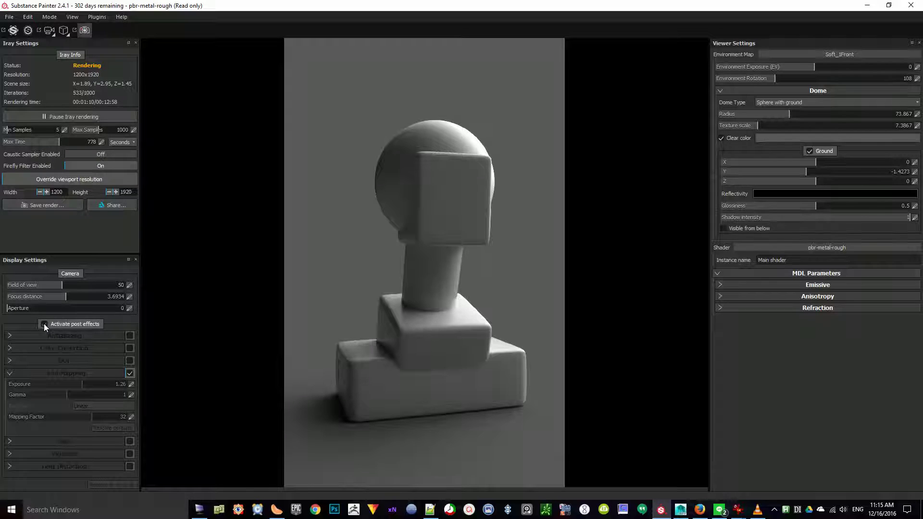
{"action": "left_click", "coordinate": [45, 324]}
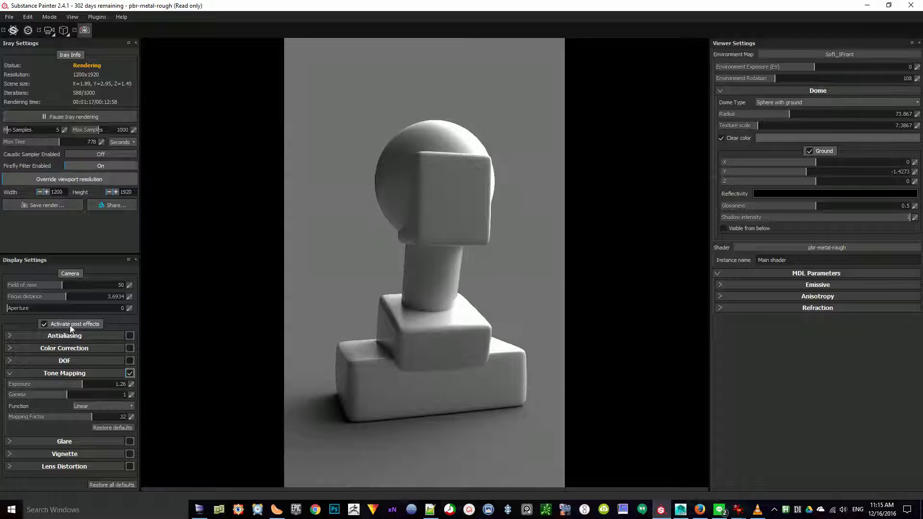
{"action": "left_click", "coordinate": [43, 324]}
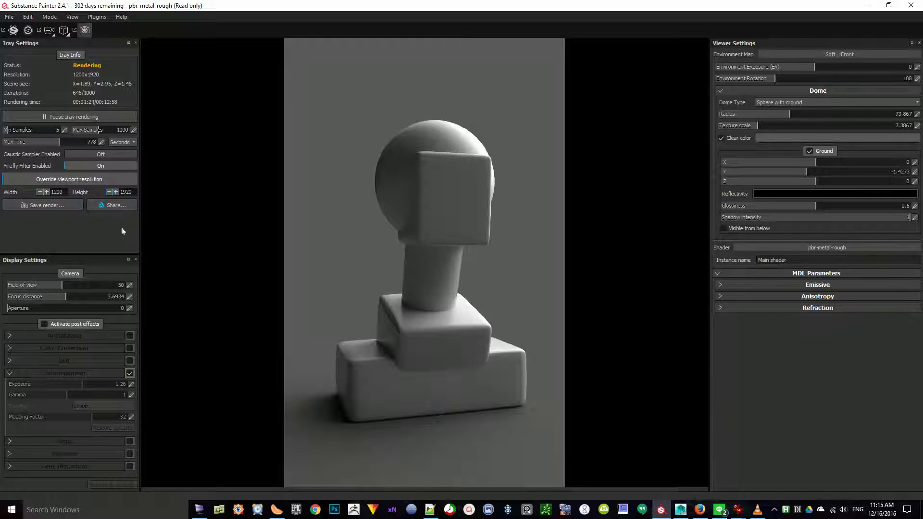
Export the current Iray render to the currentProjects folder under the name render01.jpg.
{"action": "left_click", "coordinate": [42, 206]}
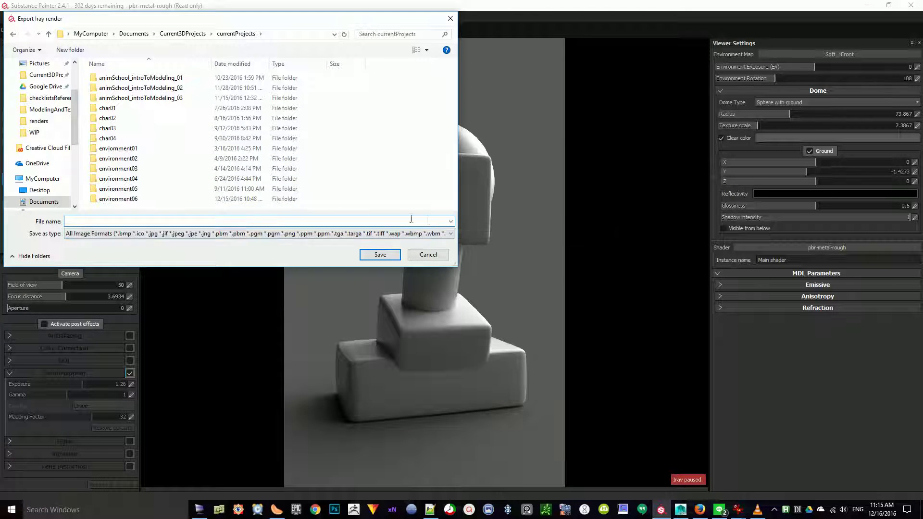
{"action": "double_click", "coordinate": [120, 97]}
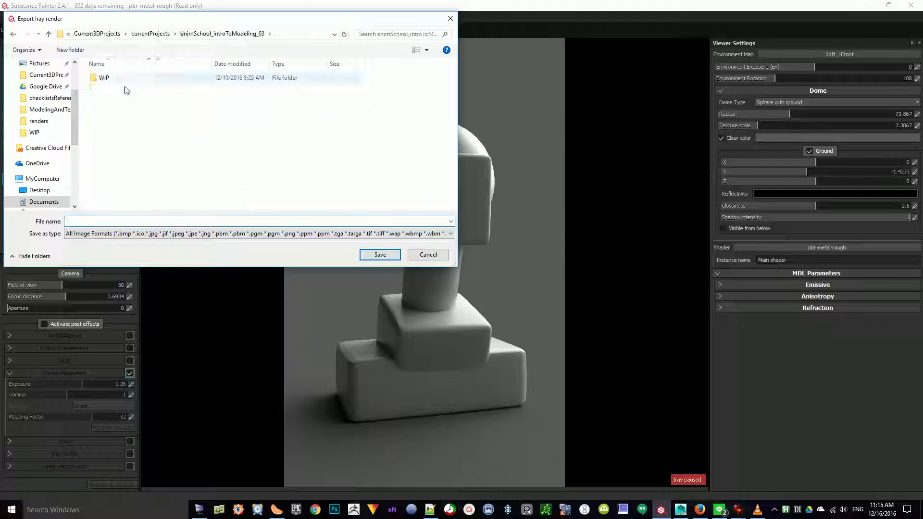
{"action": "double_click", "coordinate": [106, 78]}
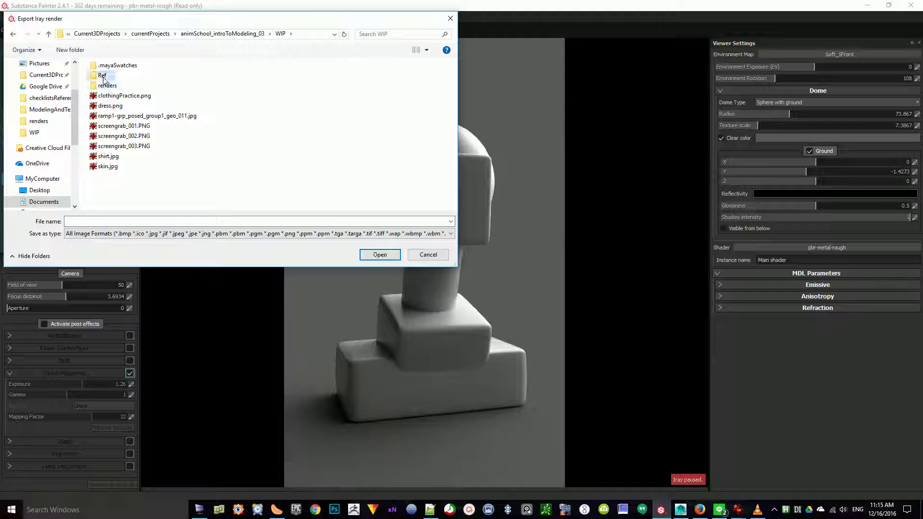
{"action": "double_click", "coordinate": [108, 85]}
{"action": "left_click", "coordinate": [111, 90]}
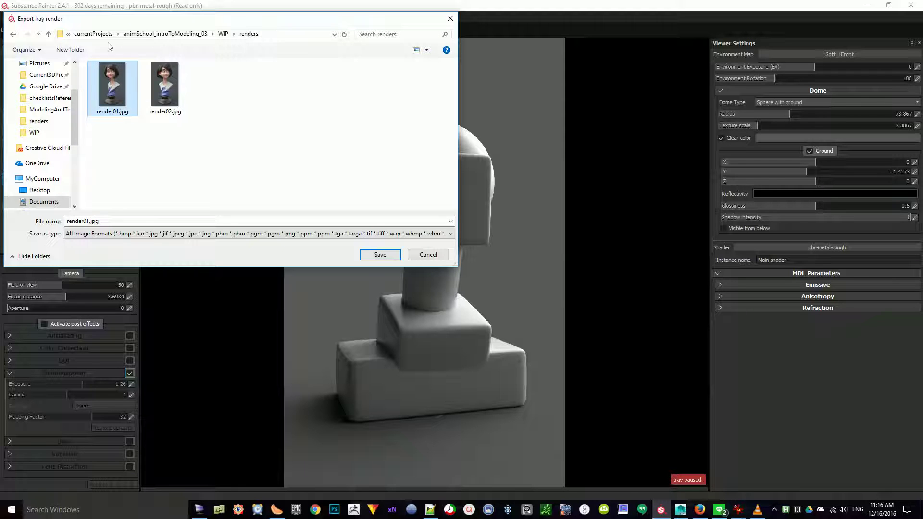
{"action": "left_click", "coordinate": [95, 34]}
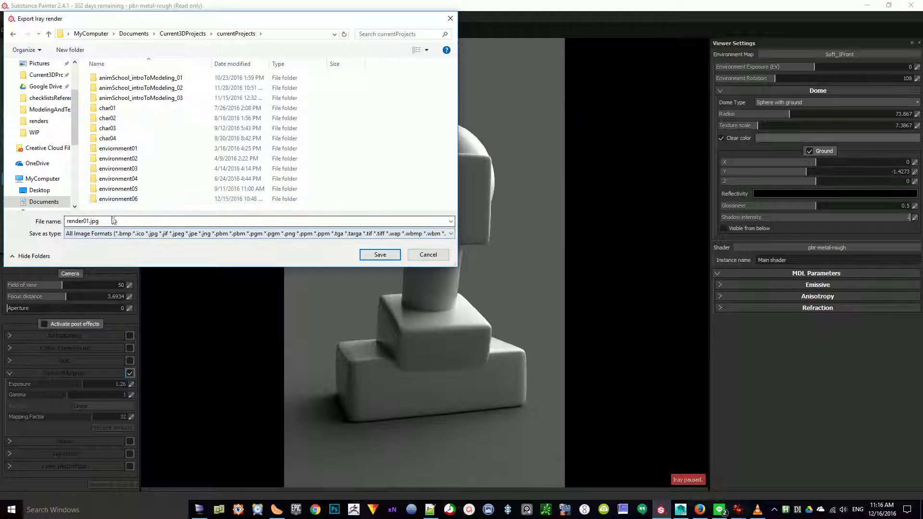
{"action": "left_click", "coordinate": [383, 256]}
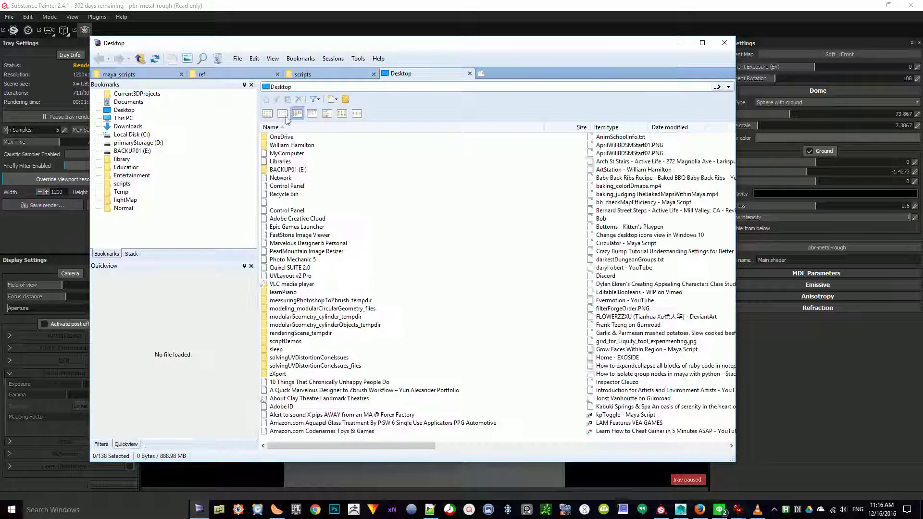
In XYplorer, go to Current3DProjects > currentProjects and preview render01.jpg.
{"action": "left_click", "coordinate": [137, 93]}
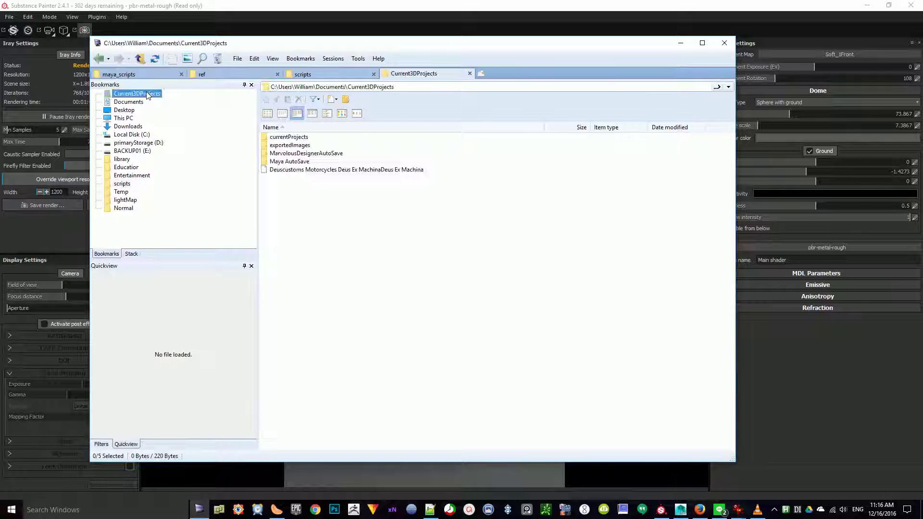
{"action": "double_click", "coordinate": [289, 138]}
{"action": "left_click", "coordinate": [283, 261]}
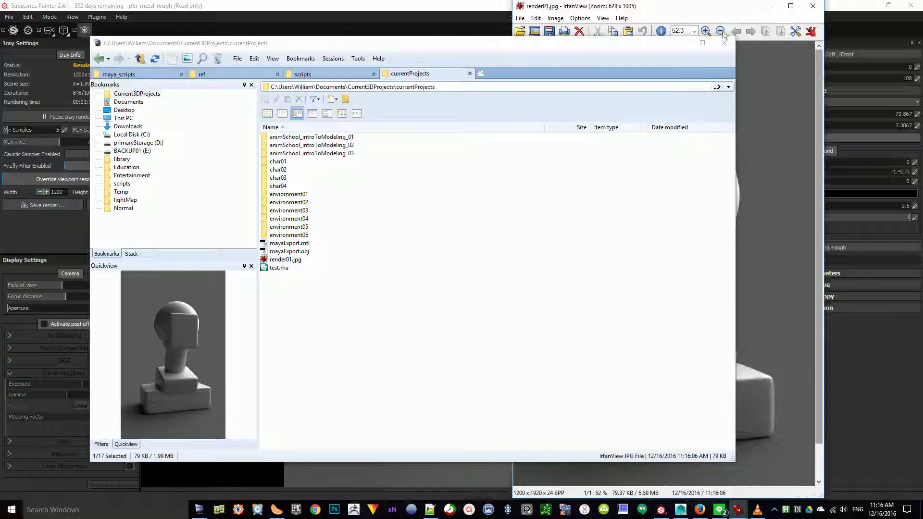
Shrink and minimize the XYplorer window, then close the IrfanView viewer showing render01.jpg.
{"action": "left_click_drag", "start_coordinate": [738, 93], "coordinate": [447, 93]}
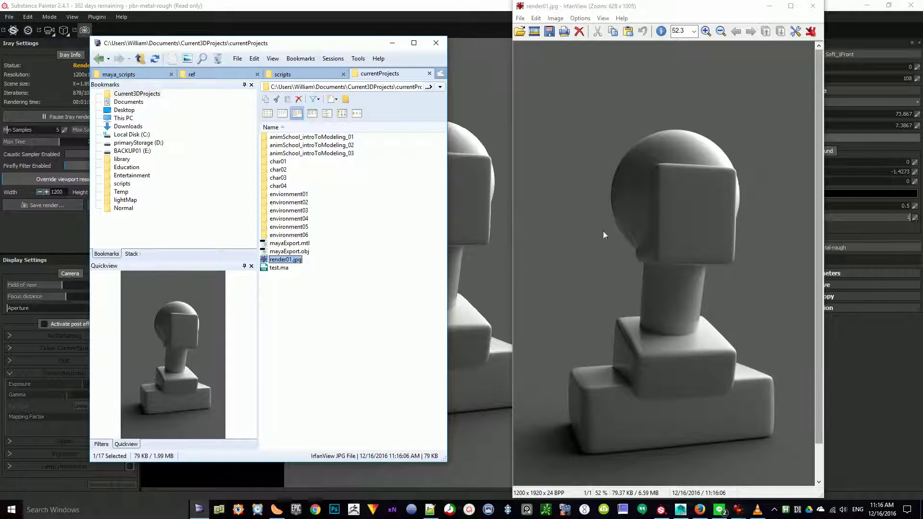
{"action": "left_click_drag", "start_coordinate": [332, 37], "coordinate": [332, 66]}
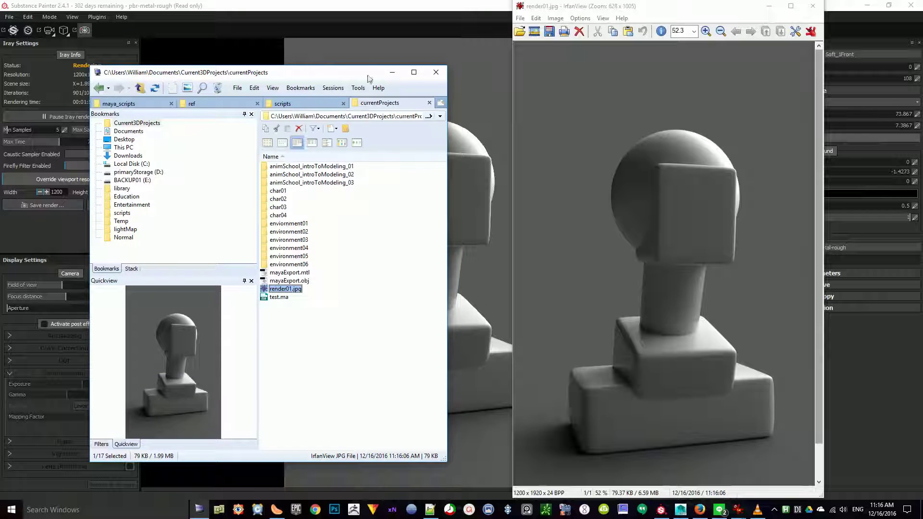
{"action": "left_click", "coordinate": [392, 73]}
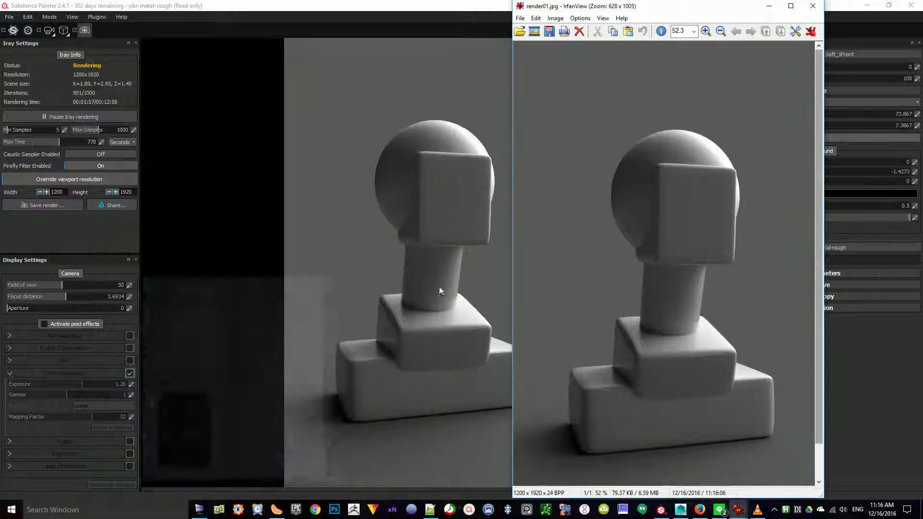
{"action": "left_click", "coordinate": [813, 7]}
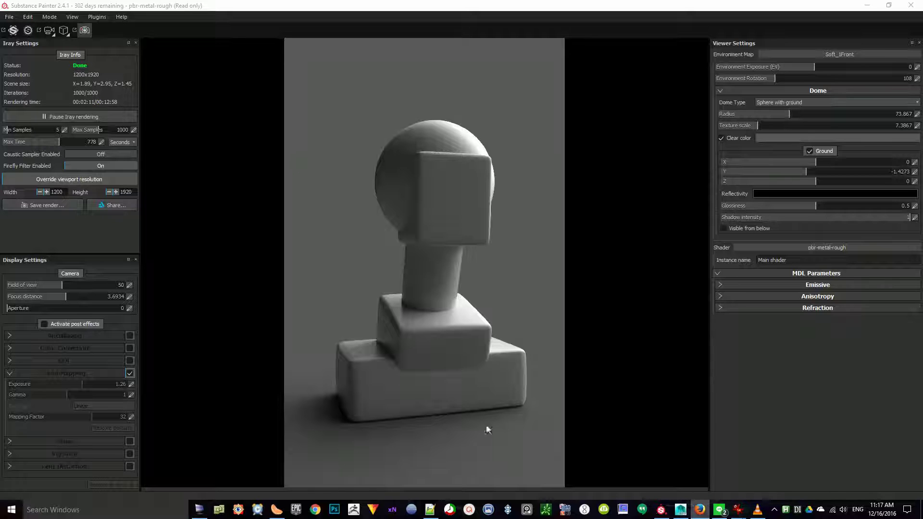
Once Iray reads Done at 1000/1000 iterations, minimize Substance Painter to reveal Maya.
{"action": "left_click", "coordinate": [867, 5]}
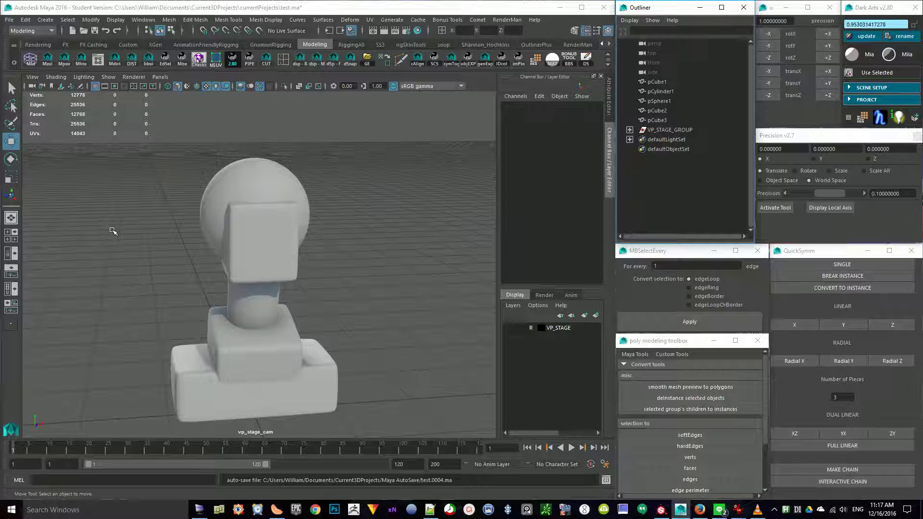
Select the head pieces, middle block and base of the figure, then check the system tray.
{"action": "left_click_drag", "start_coordinate": [372, 171], "coordinate": [301, 232]}
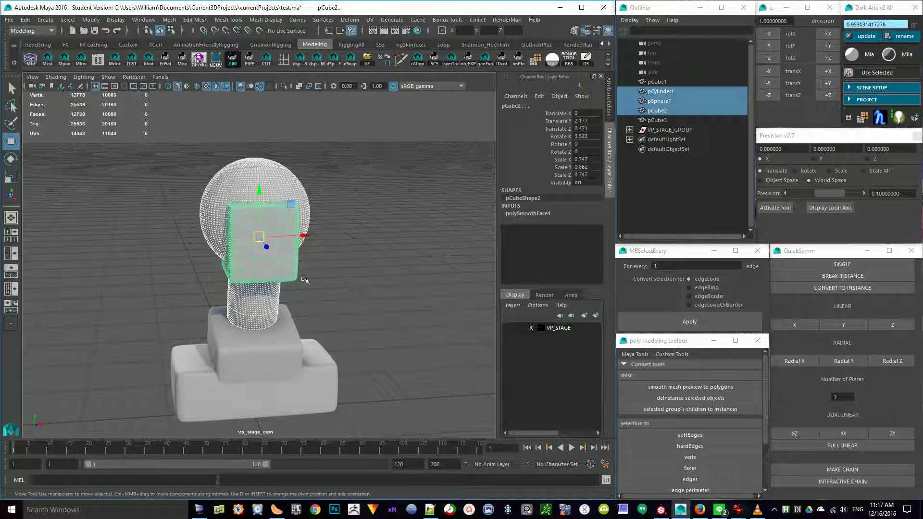
{"action": "left_click_drag", "start_coordinate": [383, 396], "coordinate": [298, 365], "text": "shift"}
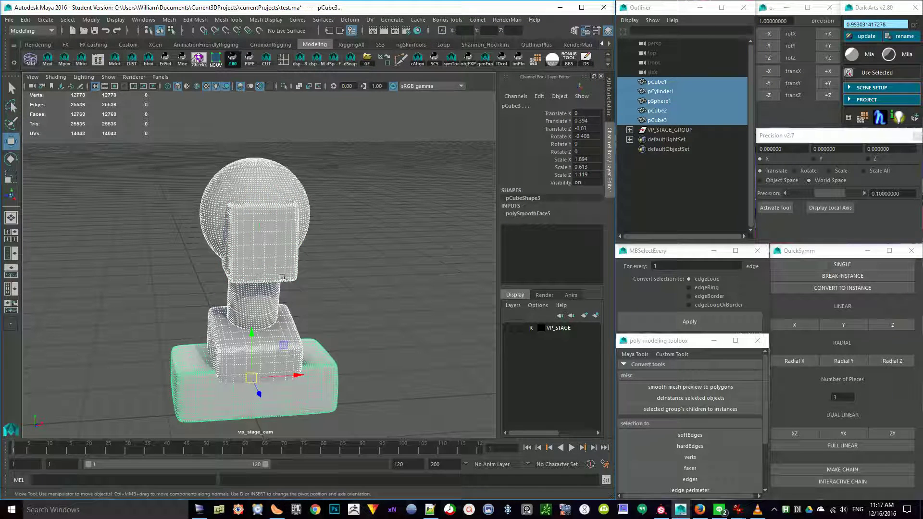
{"action": "left_click", "coordinate": [775, 511]}
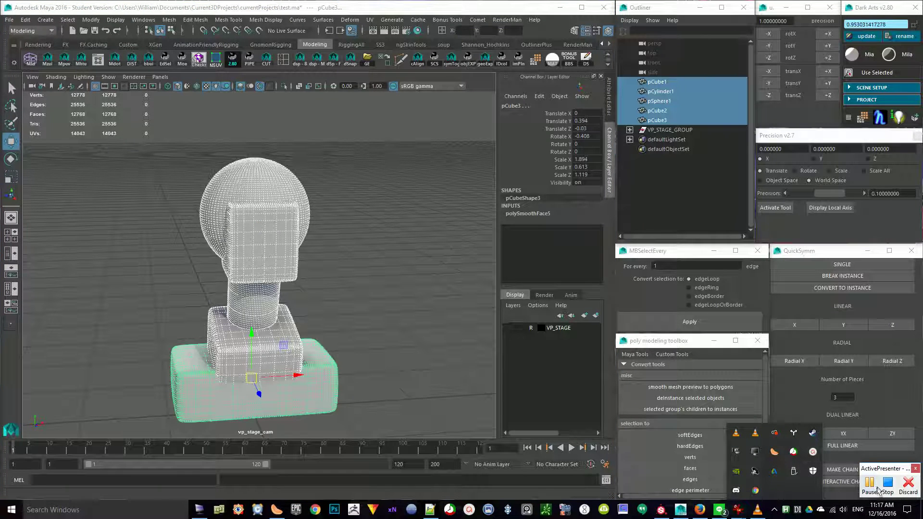
{"action": "left_click", "coordinate": [872, 484]}
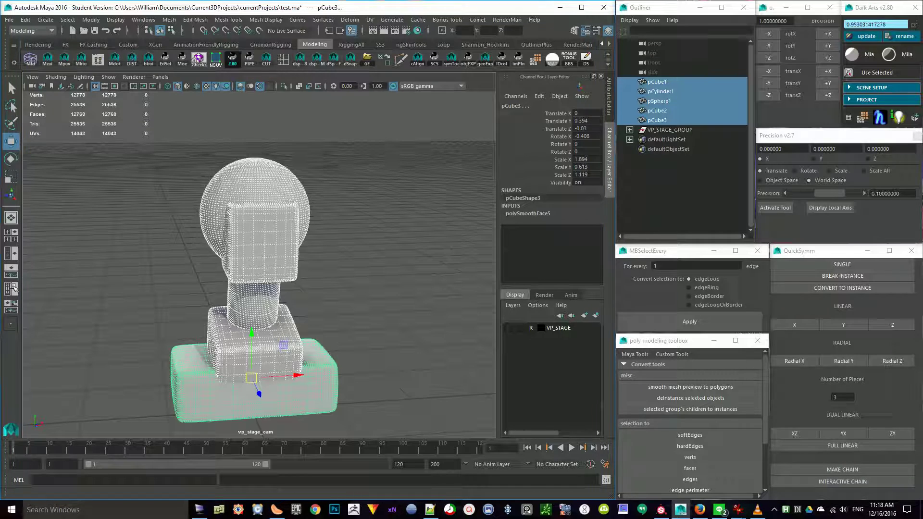
Bring Firefox over Maya, switch to the XGen conversion article tab and maximize the window.
{"action": "left_click_drag", "start_coordinate": [0, 14], "coordinate": [389, 14]}
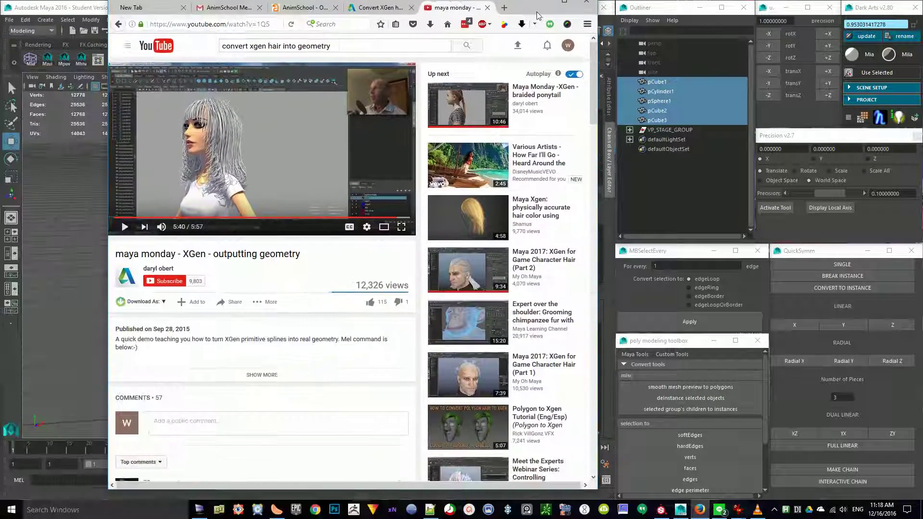
{"action": "left_click", "coordinate": [379, 10]}
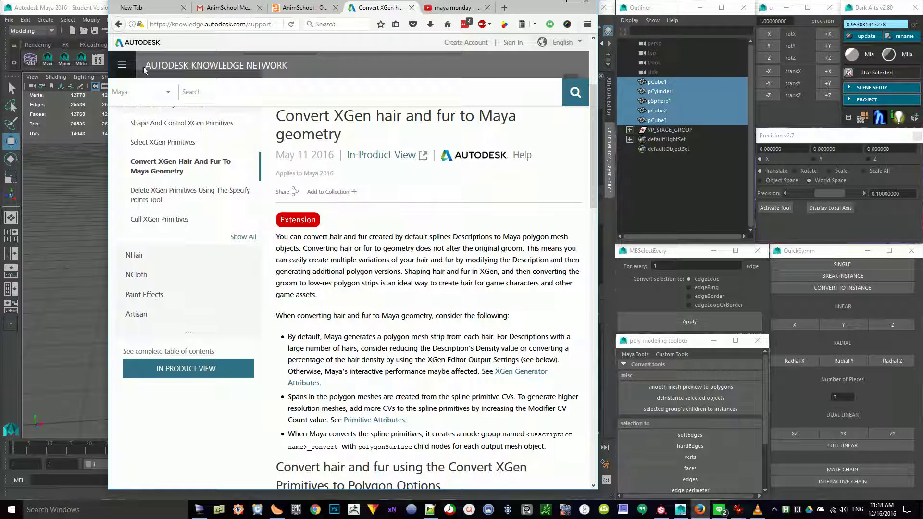
{"action": "left_click_drag", "start_coordinate": [285, 116], "coordinate": [340, 135]}
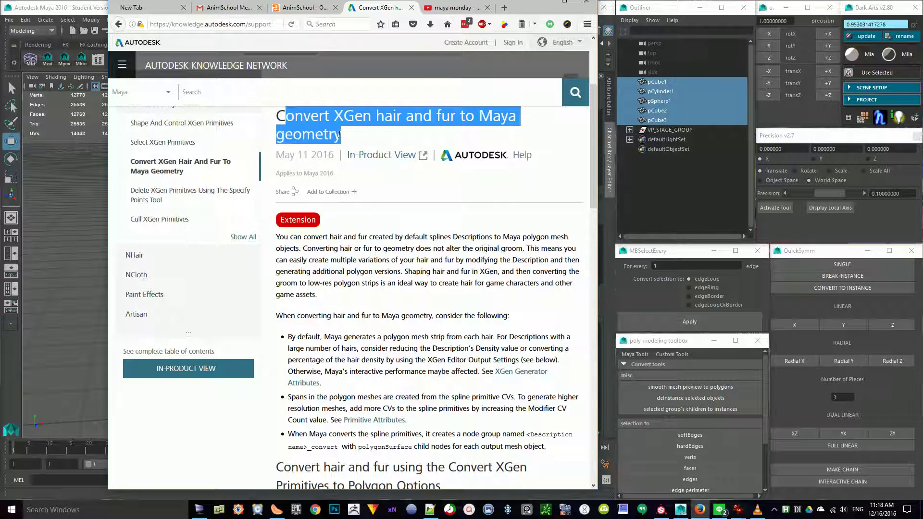
{"action": "left_click", "coordinate": [565, 2]}
Reopen the 'Convert XGen hair and fur to Maya geometry' article from Bing and scroll through it.
{"action": "left_click", "coordinate": [10, 24]}
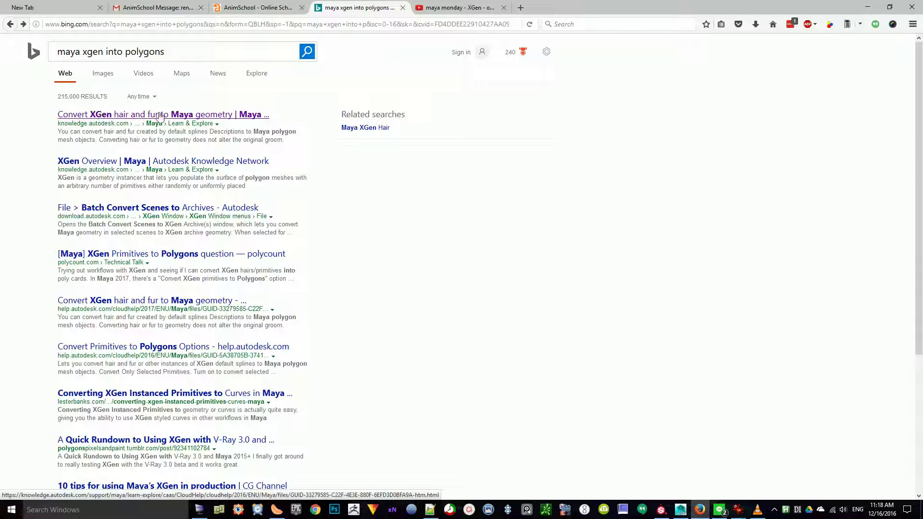
{"action": "left_click", "coordinate": [226, 117]}
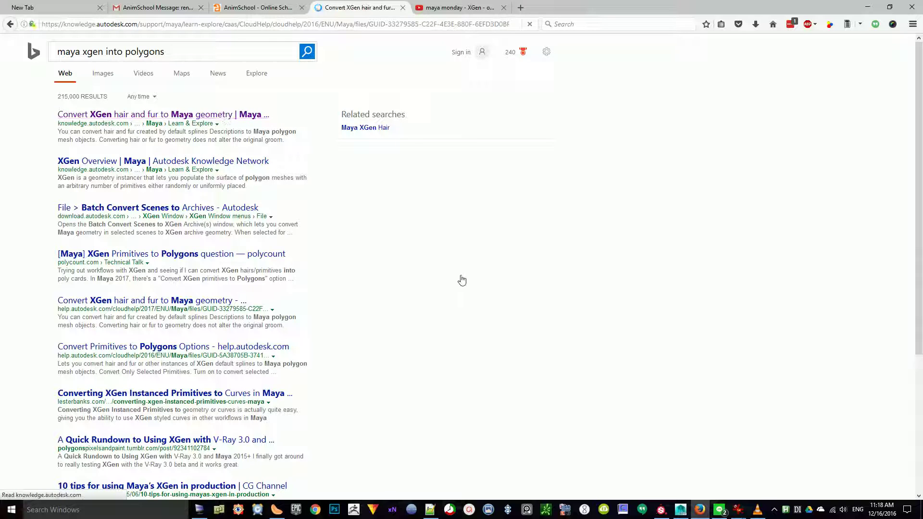
{"action": "scroll", "coordinate": [432, 288], "scroll_direction": "down", "scroll_amount": 10}
{"action": "left_click_drag", "start_coordinate": [362, 207], "coordinate": [402, 193]}
{"action": "left_click_drag", "start_coordinate": [356, 126], "coordinate": [470, 143]}
{"action": "scroll", "coordinate": [423, 311], "scroll_direction": "up", "scroll_amount": 5}
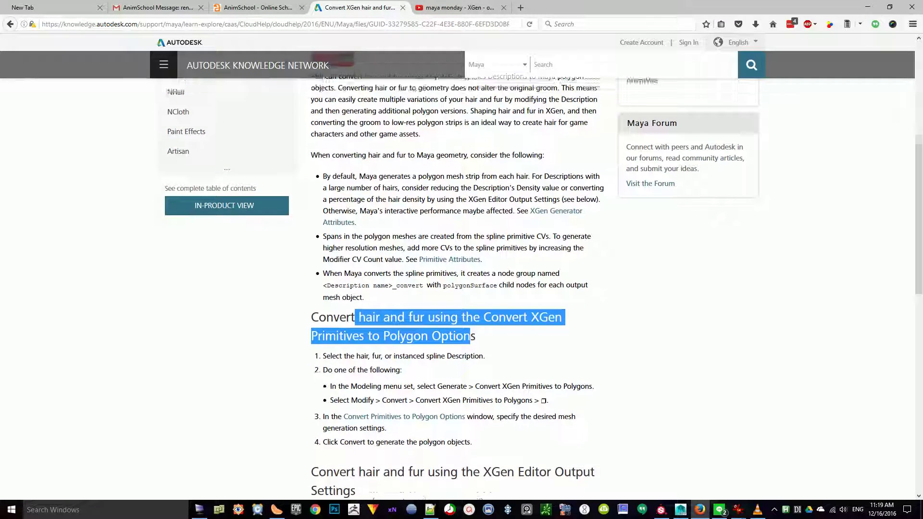
{"action": "scroll", "coordinate": [423, 310], "scroll_direction": "up", "scroll_amount": 2}
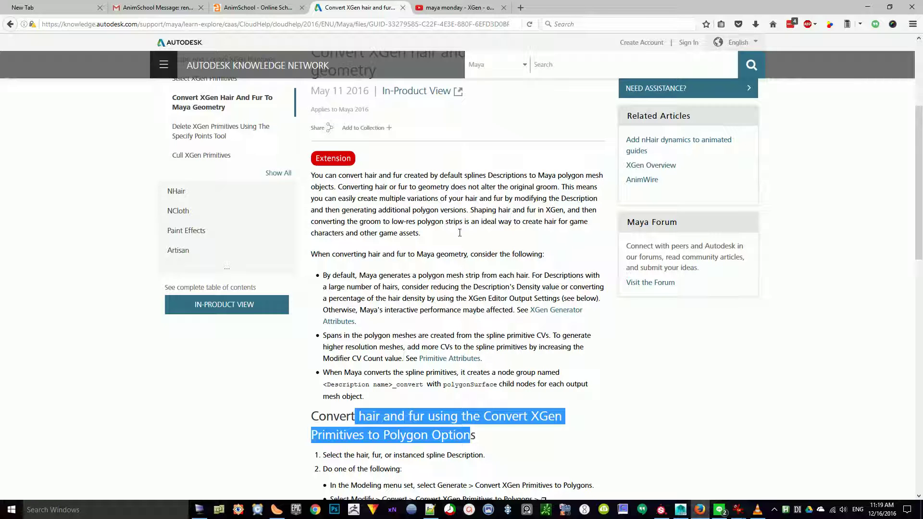
Switch to the XGen outputting geometry video and scrub it from 0:06 to near the end.
{"action": "left_click", "coordinate": [461, 8]}
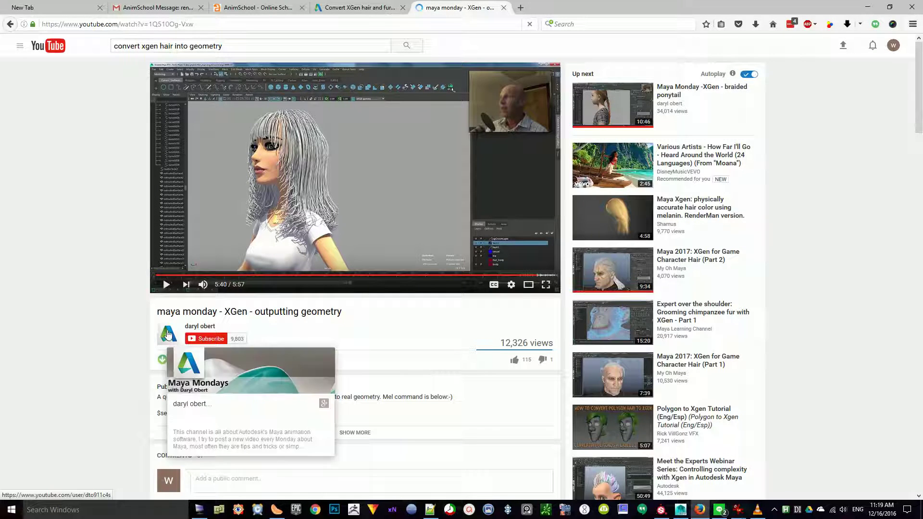
{"action": "mouse_move", "coordinate": [212, 331]}
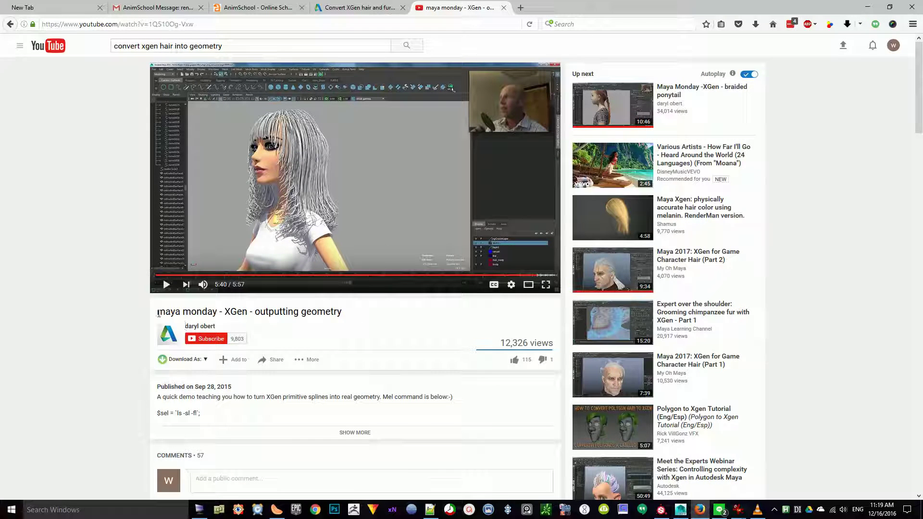
{"action": "left_click_drag", "start_coordinate": [160, 313], "coordinate": [351, 319]}
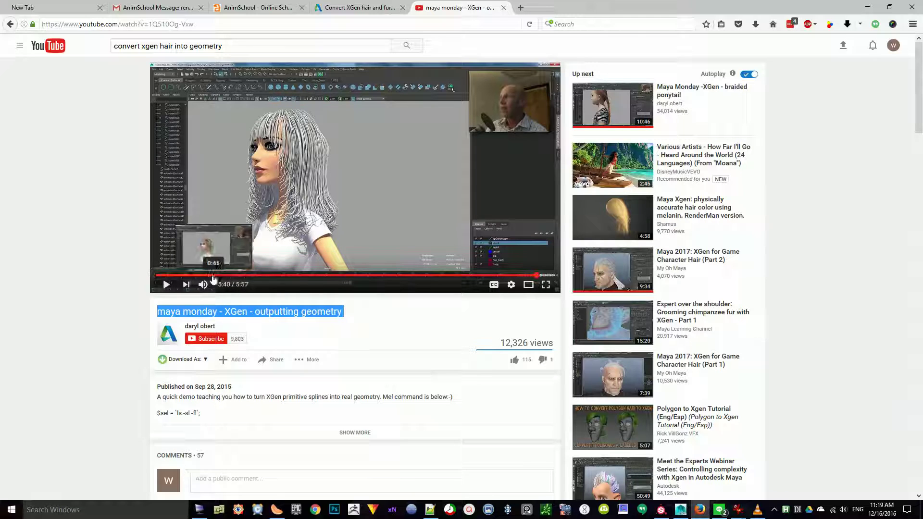
{"action": "left_click", "coordinate": [175, 276]}
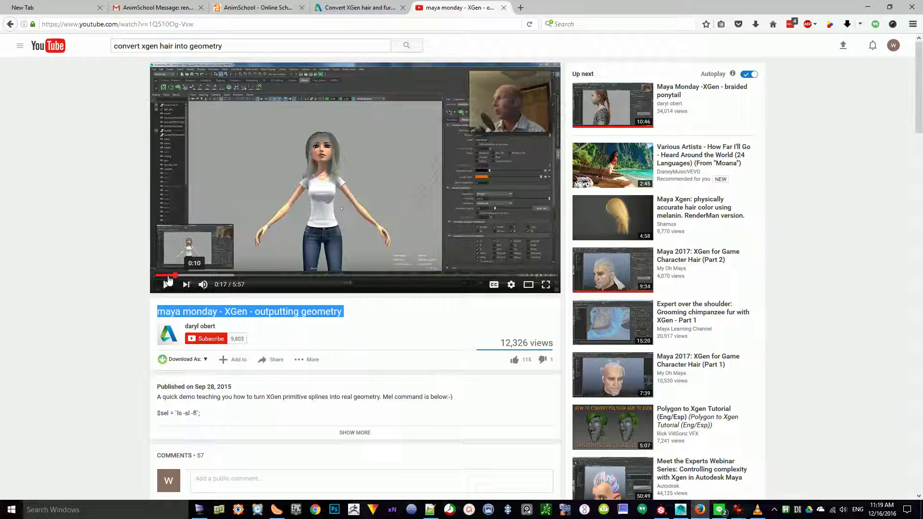
{"action": "left_click", "coordinate": [163, 276]}
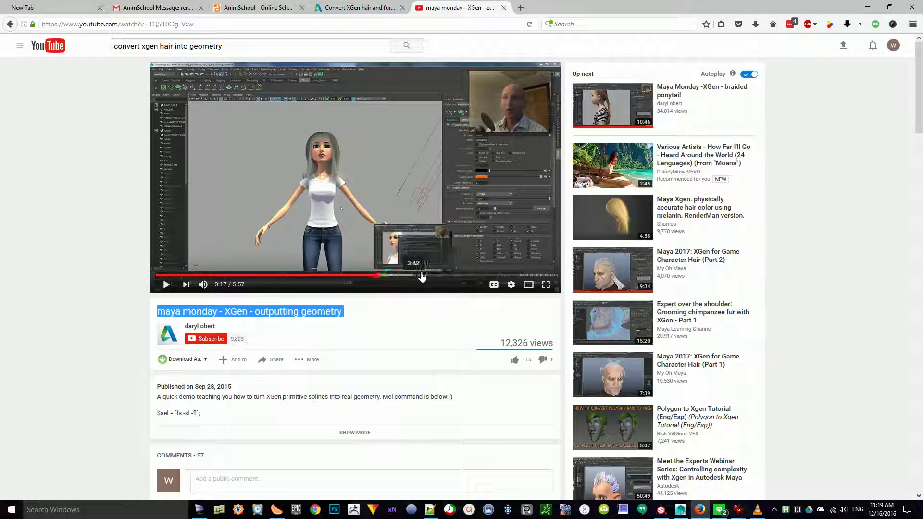
{"action": "left_click", "coordinate": [377, 275]}
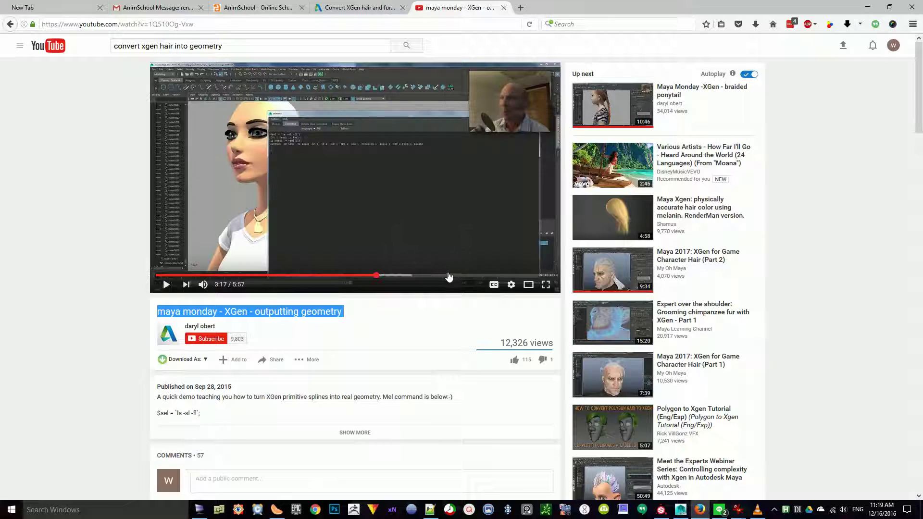
{"action": "left_click", "coordinate": [535, 276]}
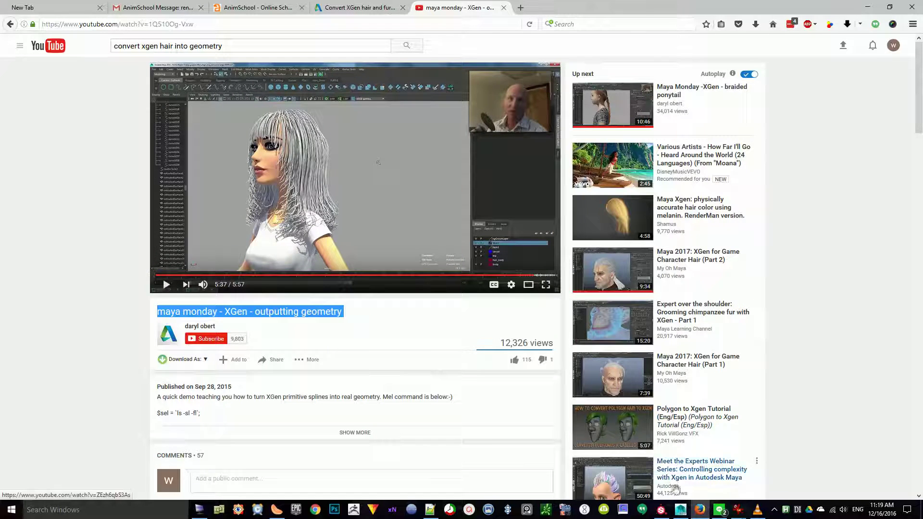
Glance at the Autodesk XGen help tab, return to the video, then bring Substance Painter forward.
{"action": "mouse_move", "coordinate": [663, 513]}
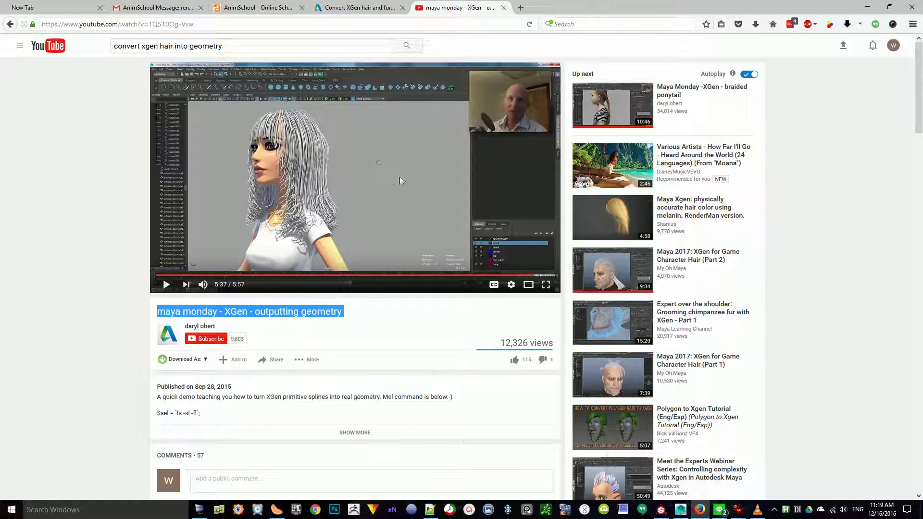
{"action": "left_click", "coordinate": [356, 7]}
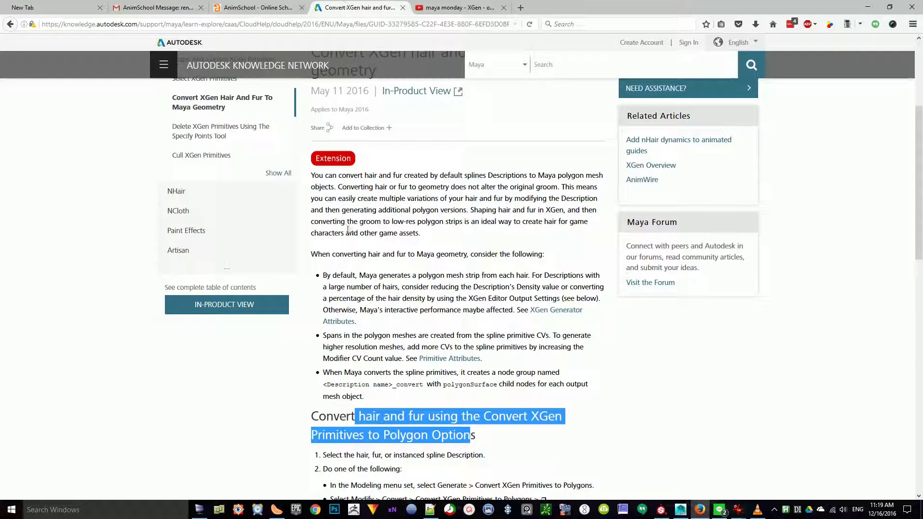
{"action": "left_click", "coordinate": [460, 7]}
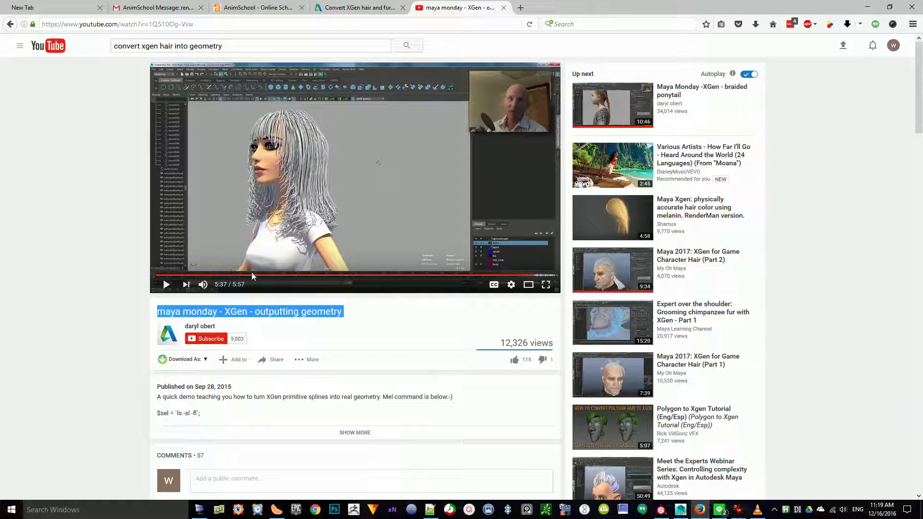
{"action": "left_click", "coordinate": [662, 510]}
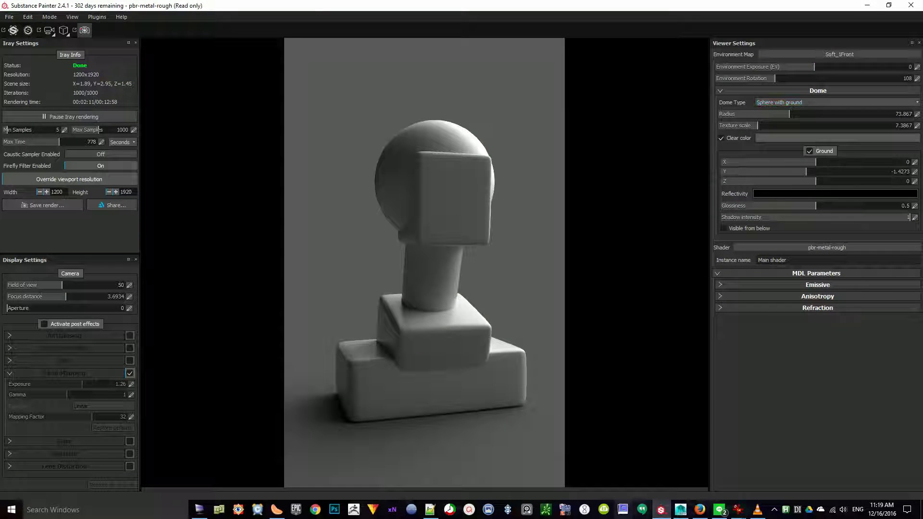
{"action": "left_click", "coordinate": [681, 511]}
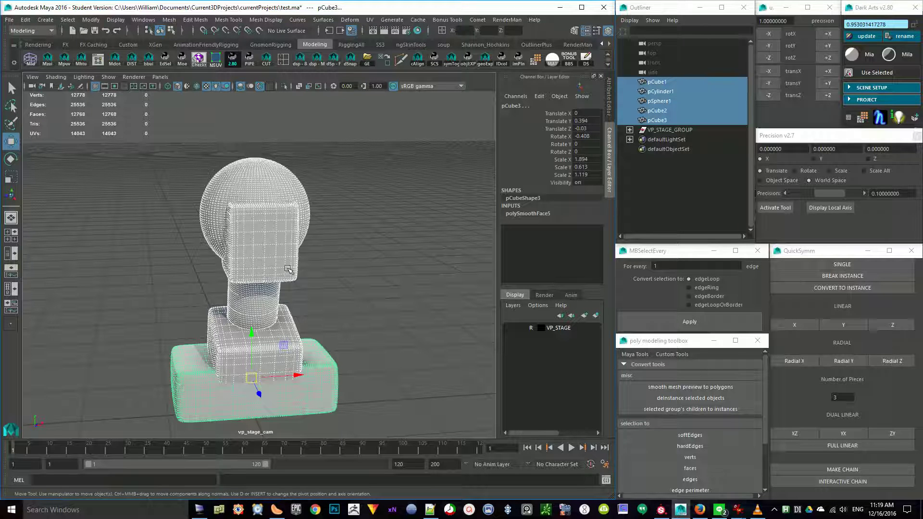
{"action": "left_click", "coordinate": [342, 254]}
{"action": "key", "text": "ctrl+z"}
{"action": "left_click", "coordinate": [344, 259]}
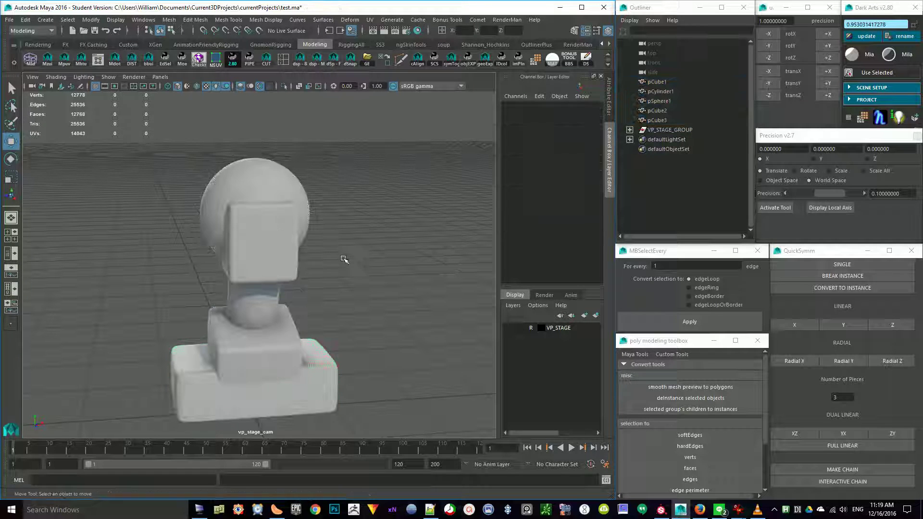
{"action": "key", "text": "alt+Tab"}
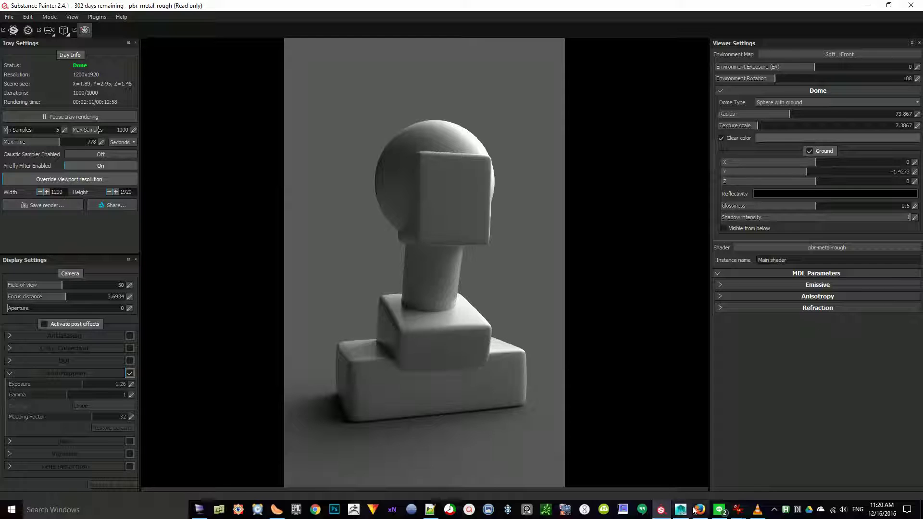
{"action": "mouse_move", "coordinate": [700, 516]}
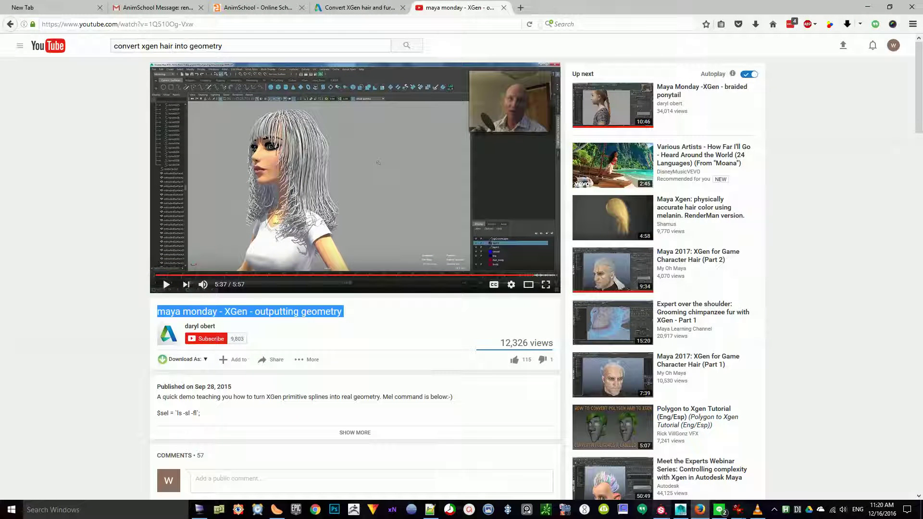
Bring Firefox into focus and review the existing 'substance painter' YouTube search query.
{"action": "left_click", "coordinate": [774, 509]}
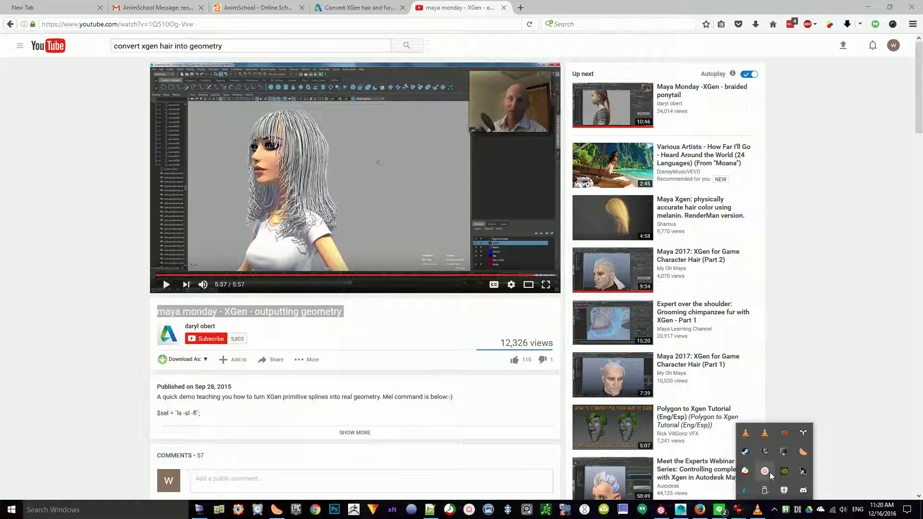
{"action": "left_click", "coordinate": [804, 475]}
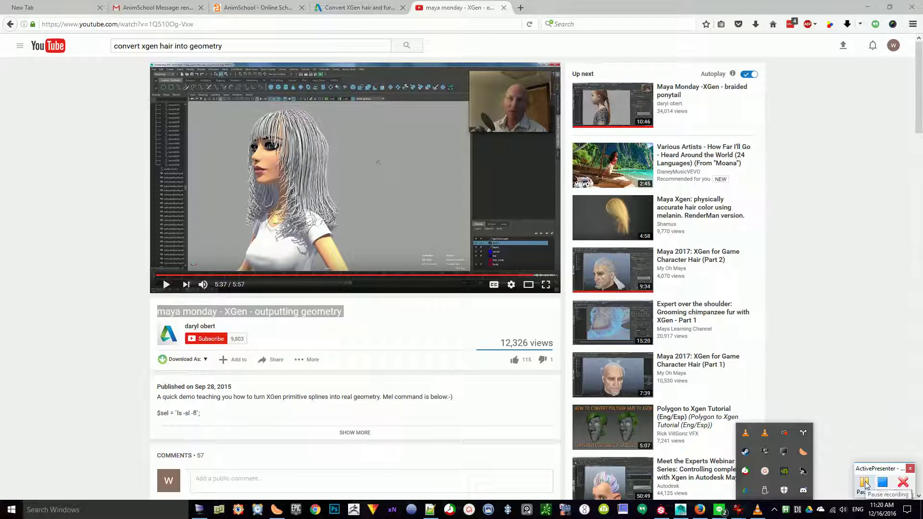
{"action": "left_click", "coordinate": [864, 483]}
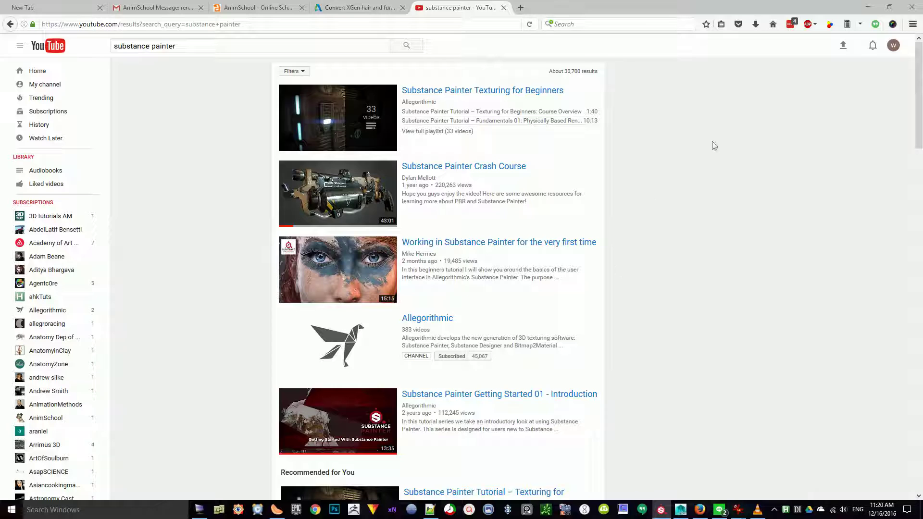
{"action": "left_click", "coordinate": [715, 145]}
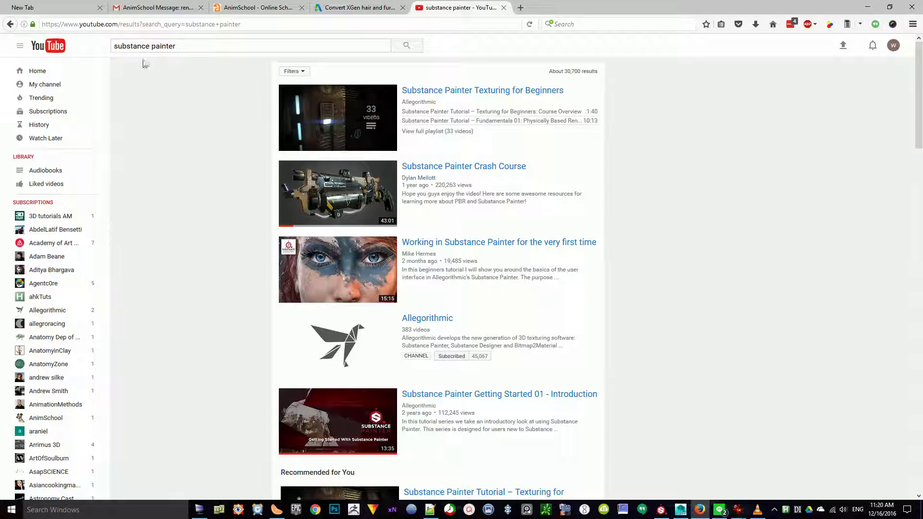
{"action": "left_click", "coordinate": [175, 46]}
{"action": "key", "text": "ctrl+a"}
{"action": "left_click", "coordinate": [207, 173]}
Open the Allegorithmic channel page from the Texturing for Beginners playlist result.
{"action": "mouse_move", "coordinate": [385, 219]}
{"action": "mouse_move", "coordinate": [388, 199]}
{"action": "left_click", "coordinate": [403, 113]}
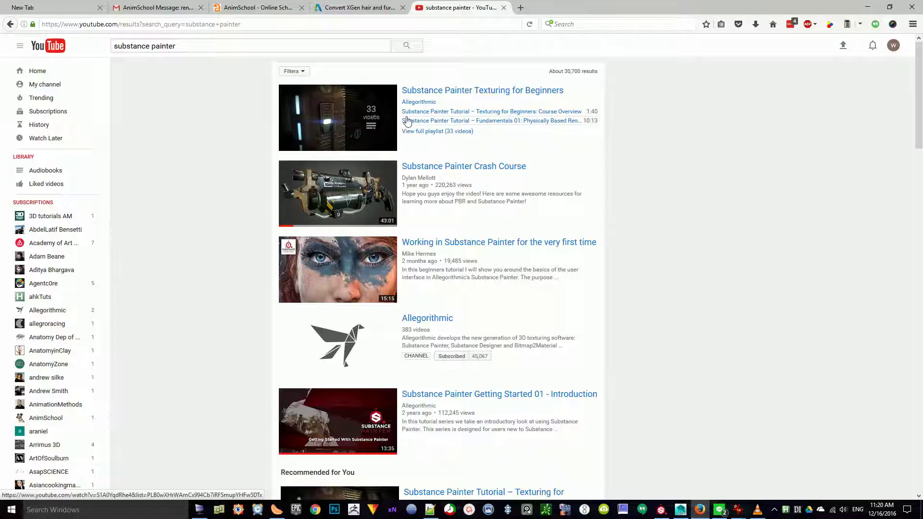
{"action": "mouse_move", "coordinate": [415, 106]}
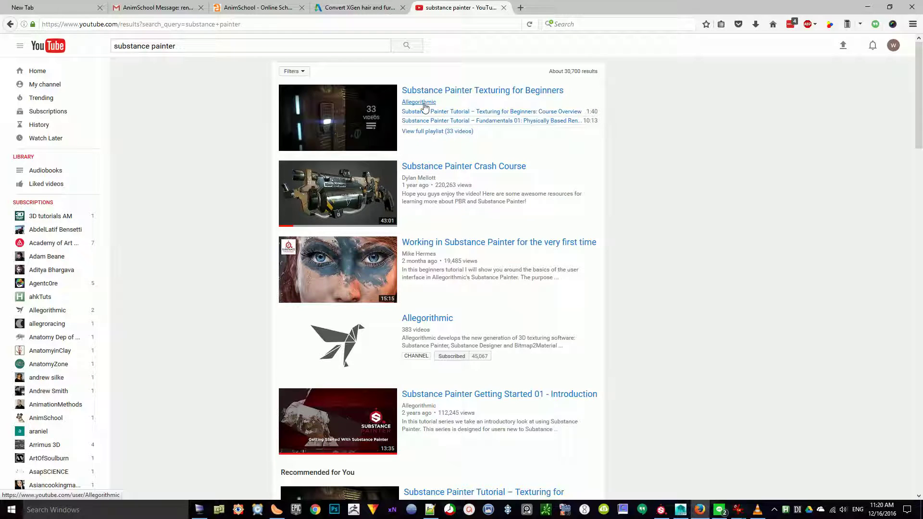
{"action": "left_click", "coordinate": [423, 103]}
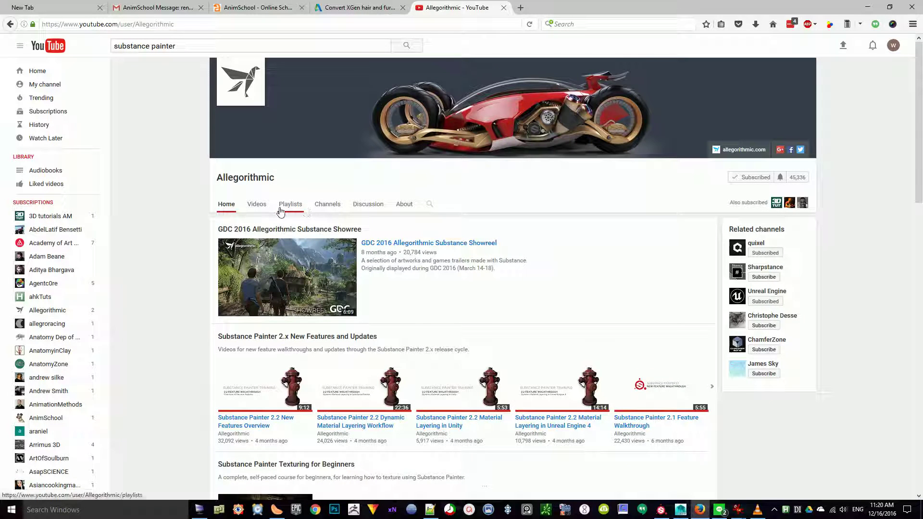
Browse the channel's Playlists, Videos and Home tabs, then check the system tray.
{"action": "left_click", "coordinate": [284, 208]}
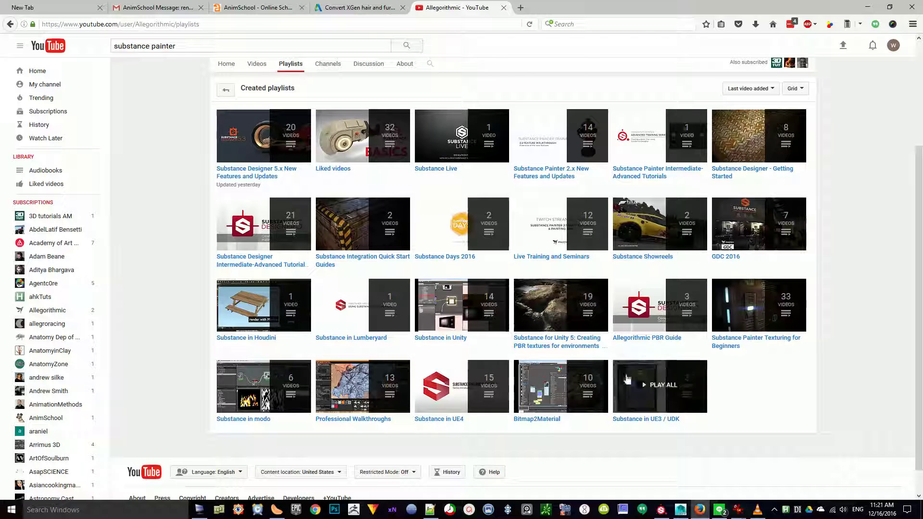
{"action": "left_click", "coordinate": [259, 67]}
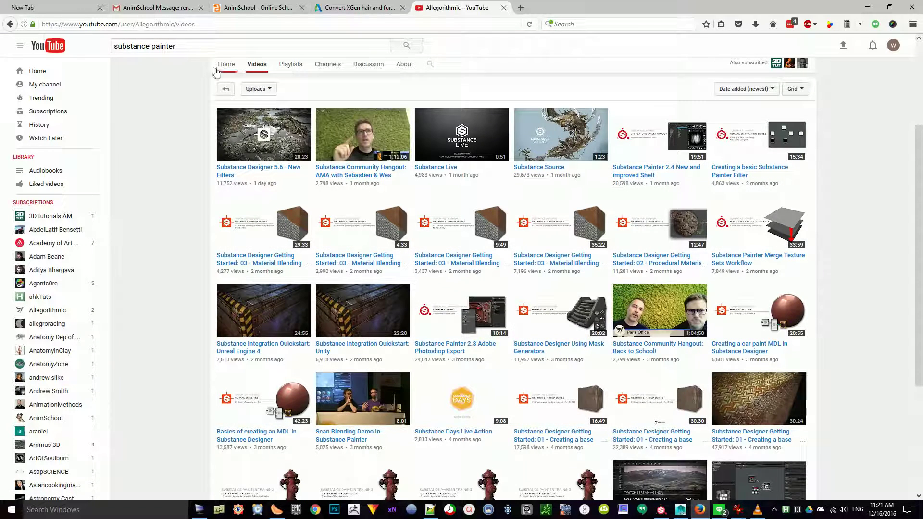
{"action": "left_click", "coordinate": [225, 64]}
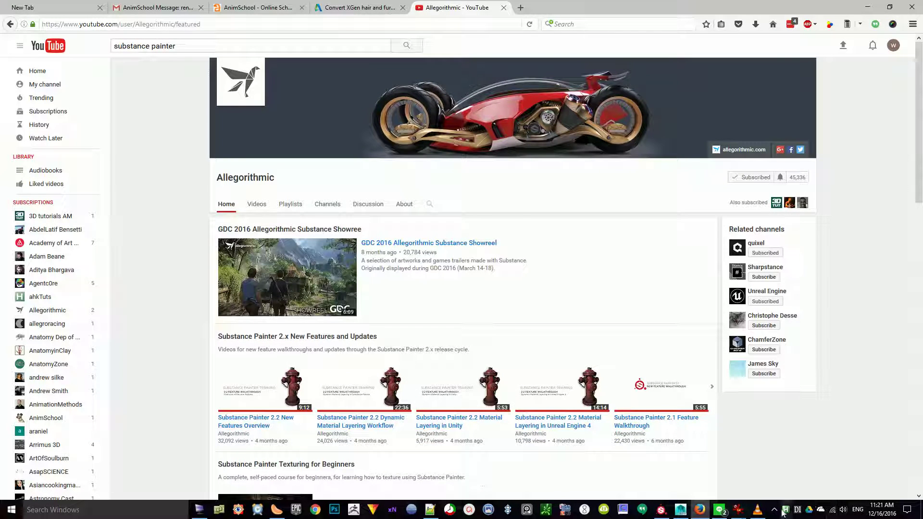
{"action": "left_click", "coordinate": [775, 510]}
{"action": "mouse_move", "coordinate": [765, 472]}
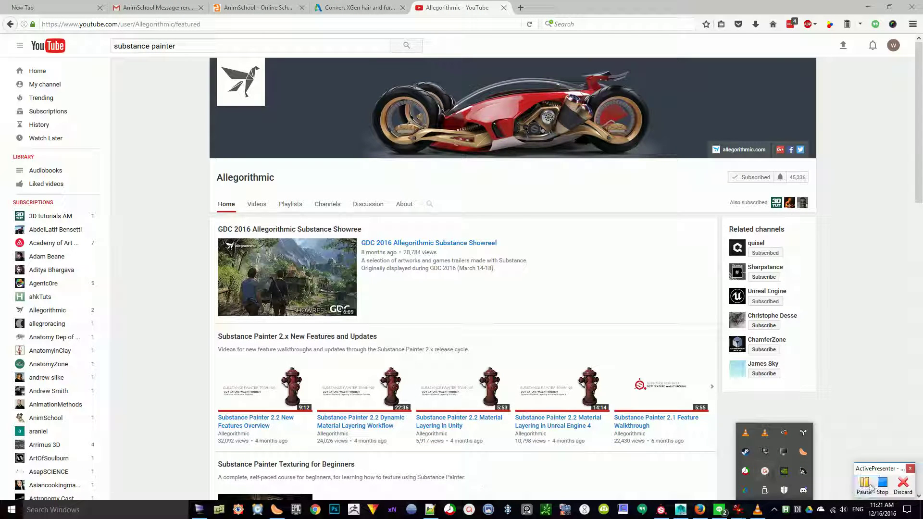
{"action": "left_click", "coordinate": [871, 488]}
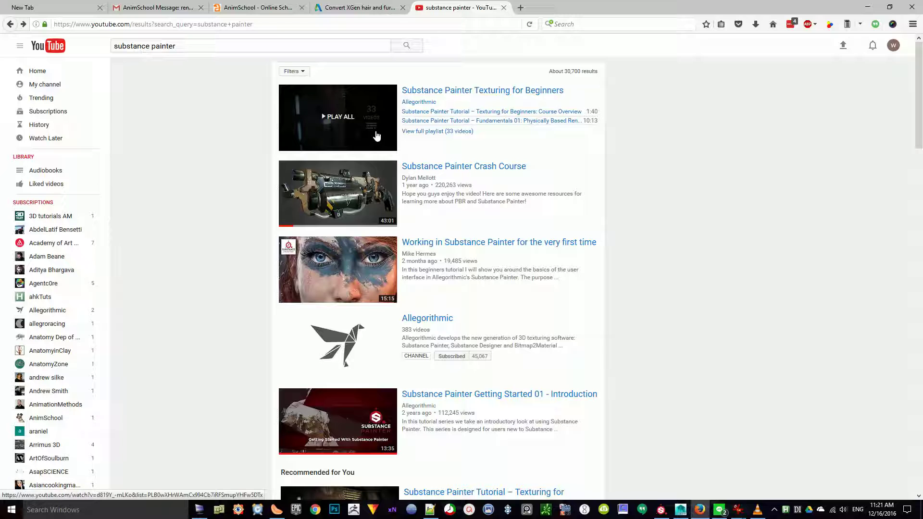
Start the Texturing for Beginners playlist, pause the Course Overview video, scroll the list, then minimize Firefox.
{"action": "left_click", "coordinate": [377, 136]}
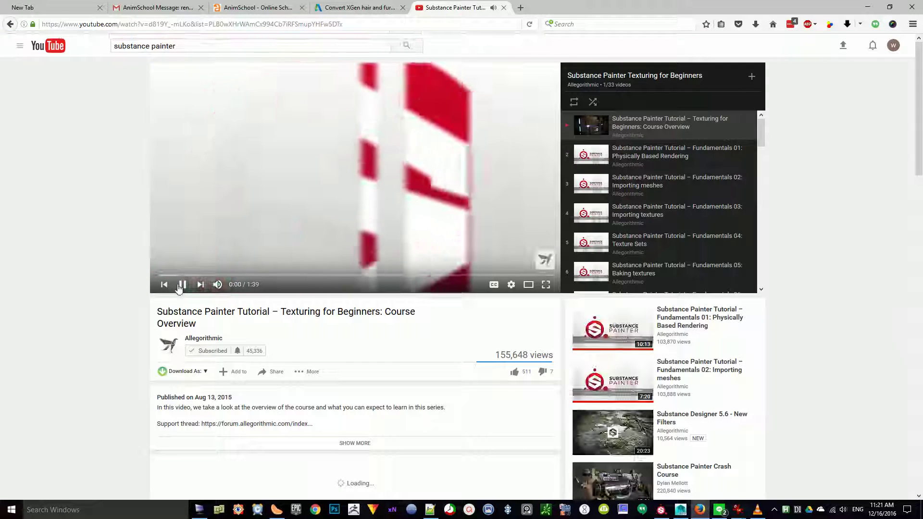
{"action": "left_click", "coordinate": [182, 284]}
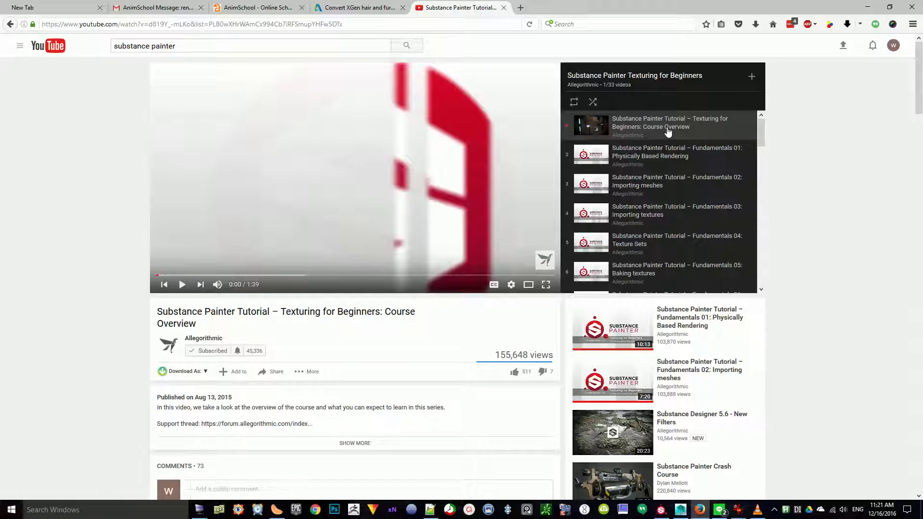
{"action": "scroll", "coordinate": [761, 140], "scroll_direction": "down", "scroll_amount": 1}
{"action": "left_click_drag", "start_coordinate": [760, 140], "coordinate": [757, 272]}
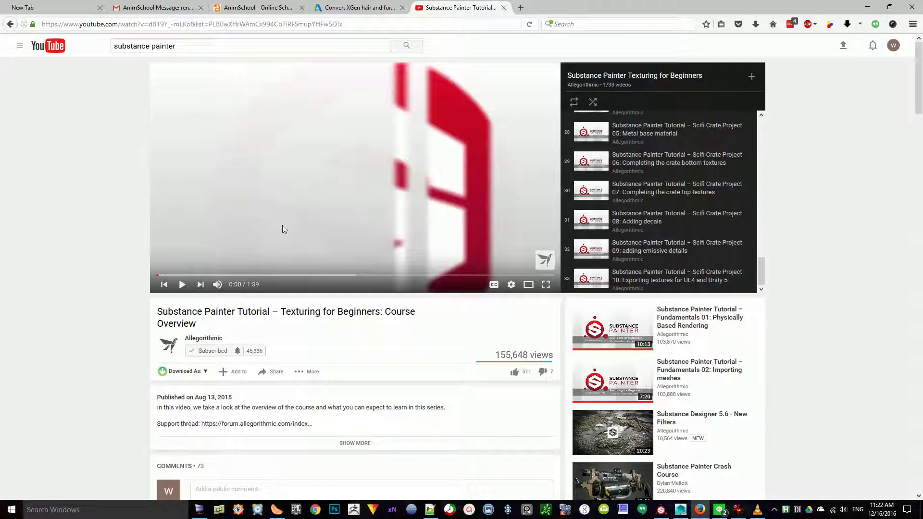
{"action": "left_click_drag", "start_coordinate": [762, 266], "coordinate": [763, 117]}
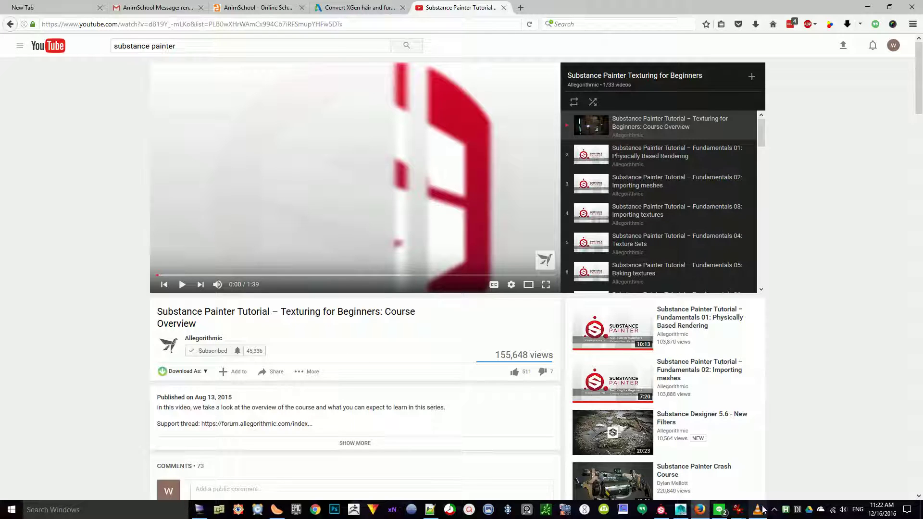
{"action": "left_click", "coordinate": [861, 6]}
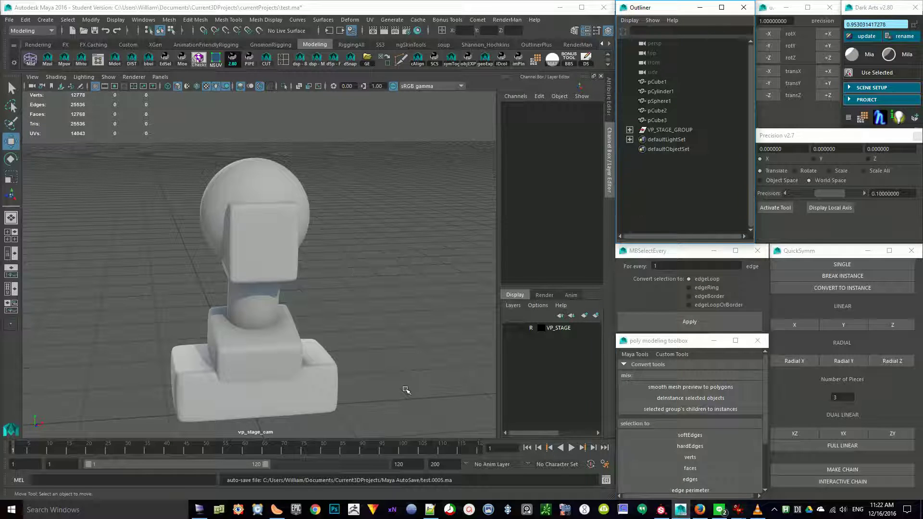
Select then deselect the figure's meshes, dolly out, and orbit to a level front view.
{"action": "left_click_drag", "start_coordinate": [406, 387], "coordinate": [257, 269]}
{"action": "right_click_drag", "start_coordinate": [412, 363], "coordinate": [347, 360], "text": "alt"}
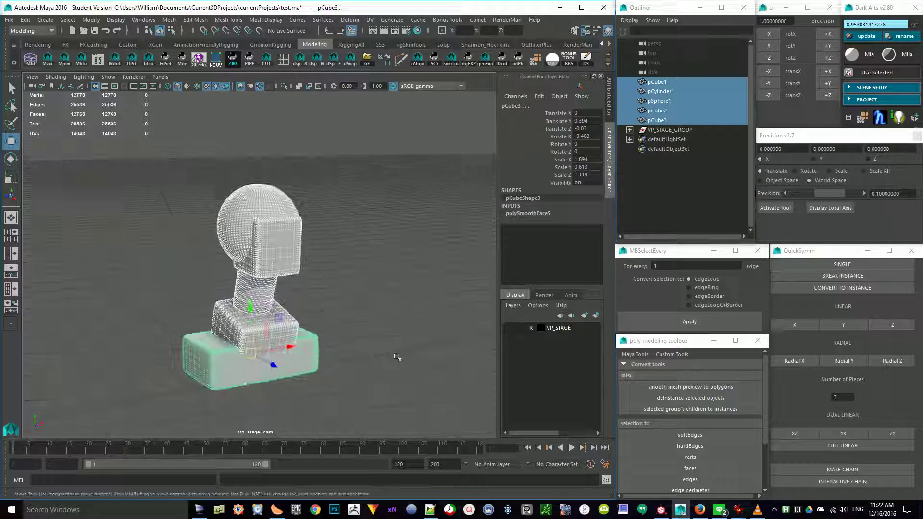
{"action": "left_click", "coordinate": [363, 381]}
{"action": "left_click_drag", "start_coordinate": [362, 381], "coordinate": [375, 387], "text": "alt"}
{"action": "mouse_move", "coordinate": [310, 389]}
{"action": "left_mouse_down", "text": "alt"}
{"action": "mouse_move", "coordinate": [402, 391]}
{"action": "mouse_move", "coordinate": [217, 370]}
{"action": "mouse_move", "coordinate": [310, 378]}
{"action": "mouse_move", "coordinate": [223, 371]}
{"action": "mouse_move", "coordinate": [264, 382]}
{"action": "mouse_move", "coordinate": [255, 389]}
{"action": "mouse_move", "coordinate": [268, 347]}
{"action": "mouse_move", "coordinate": [217, 343]}
{"action": "mouse_move", "coordinate": [354, 340]}
{"action": "mouse_move", "coordinate": [255, 344]}
{"action": "left_mouse_up", "text": "alt"}
{"action": "key", "text": "alt+Tab"}
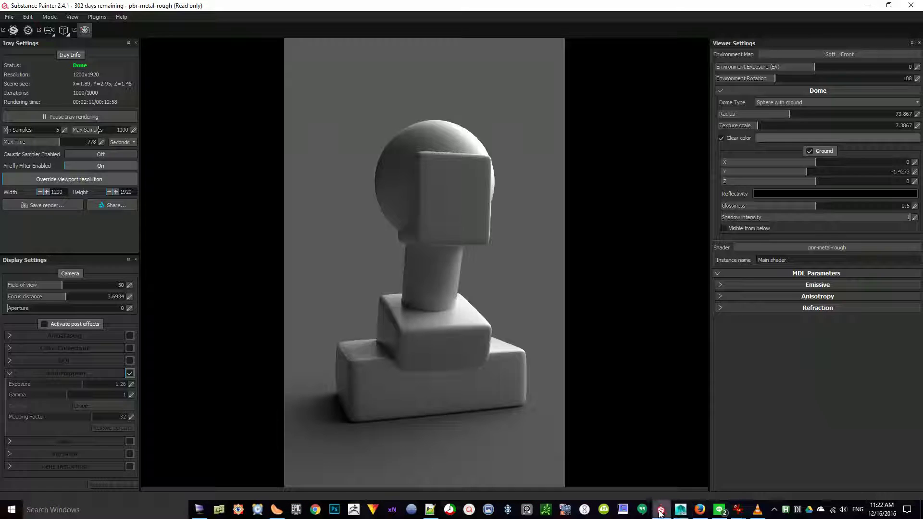